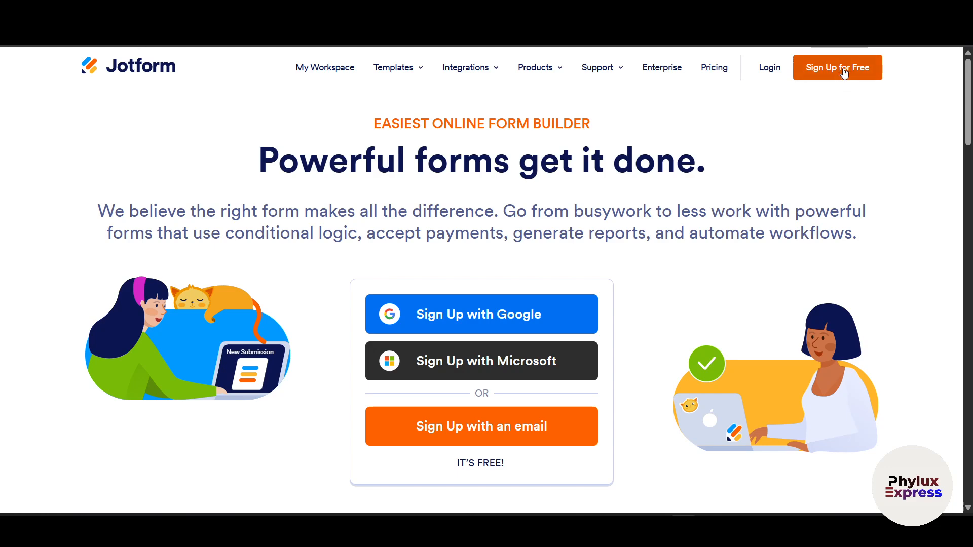
- Open the Sign Up for Free dialog from the Jotform home page
click(842, 71)
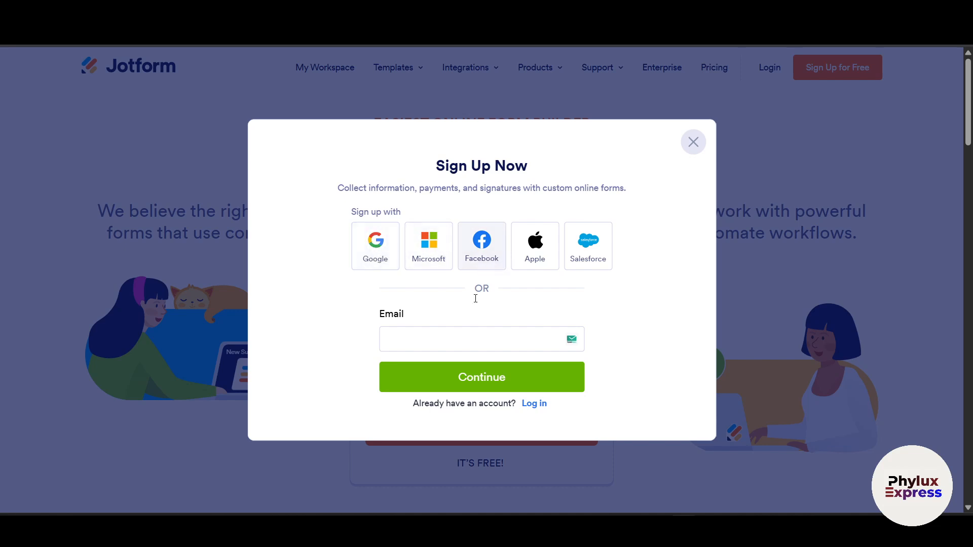
- Sign up with a Google account, allowing third-party cookies for the Google sign-in
click(453, 344)
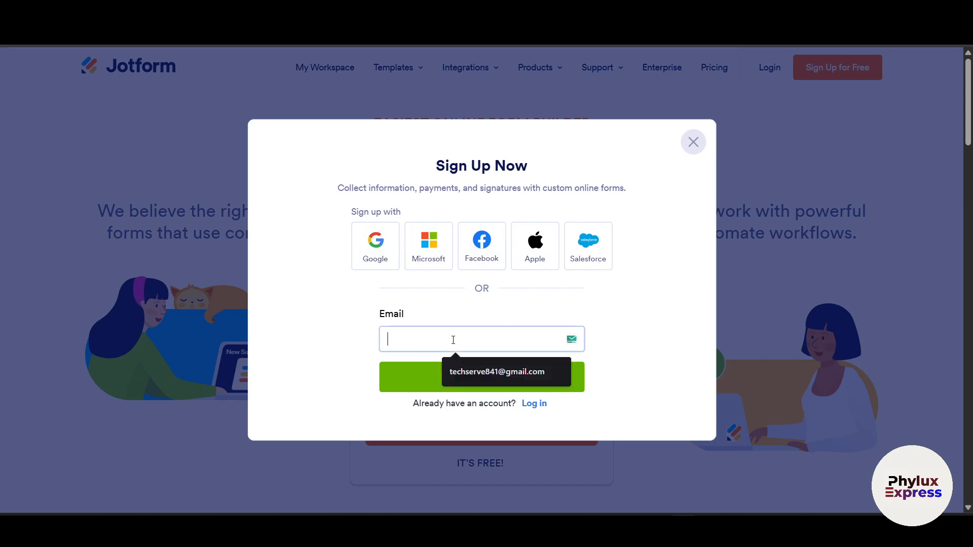
click(664, 312)
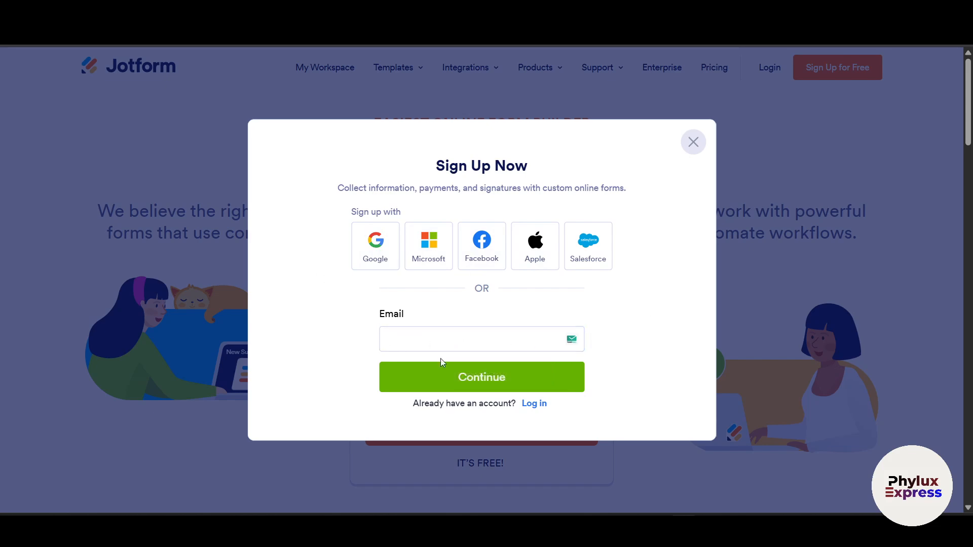
click(374, 252)
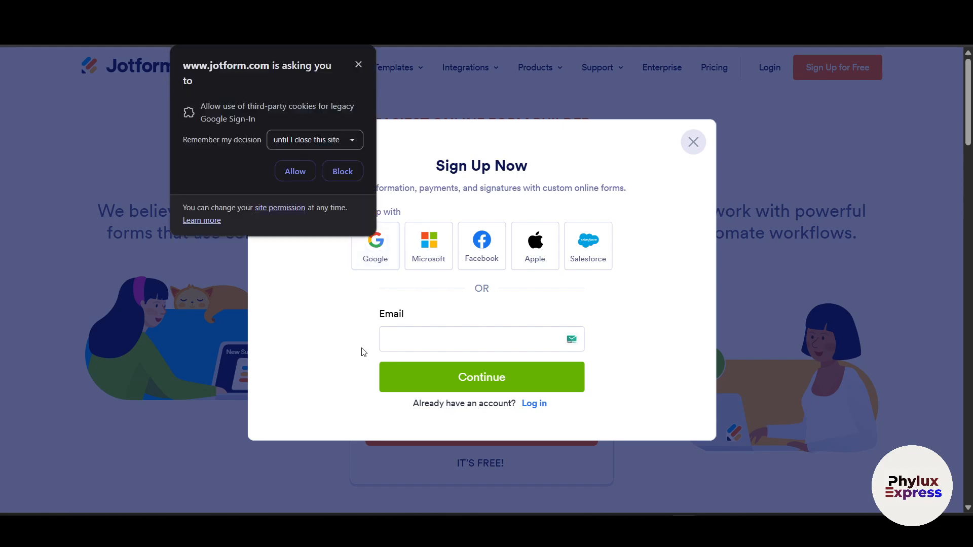
click(300, 175)
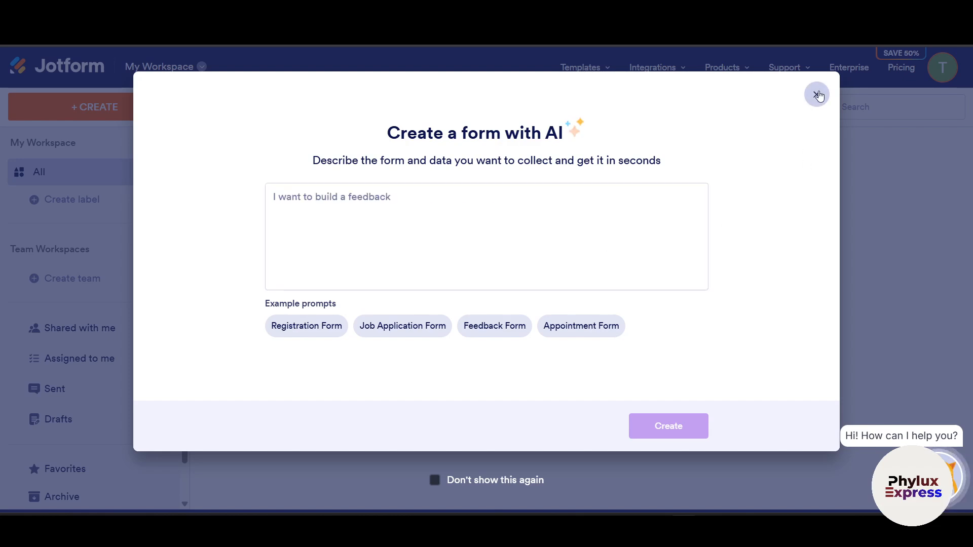
- Close the Create a form with AI dialog
click(816, 94)
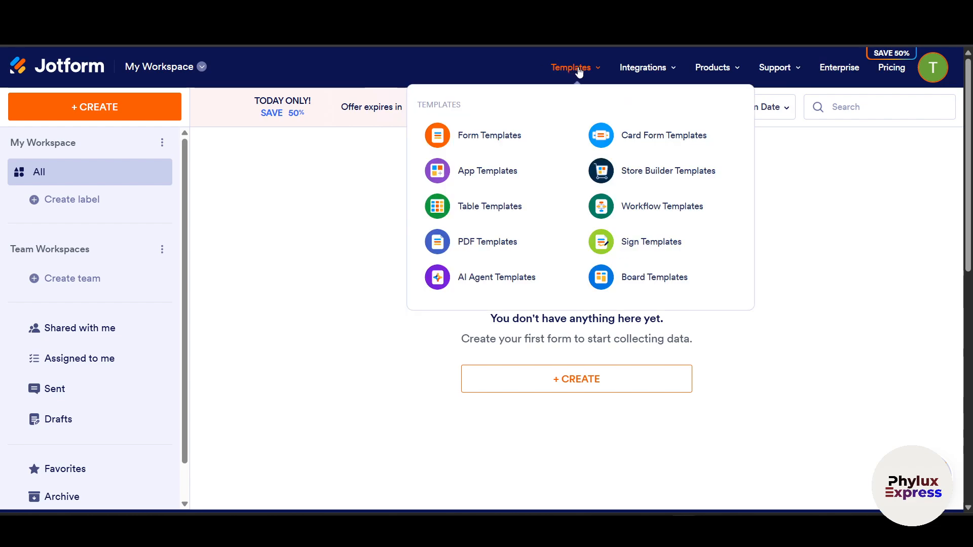
mouse_move(715, 73)
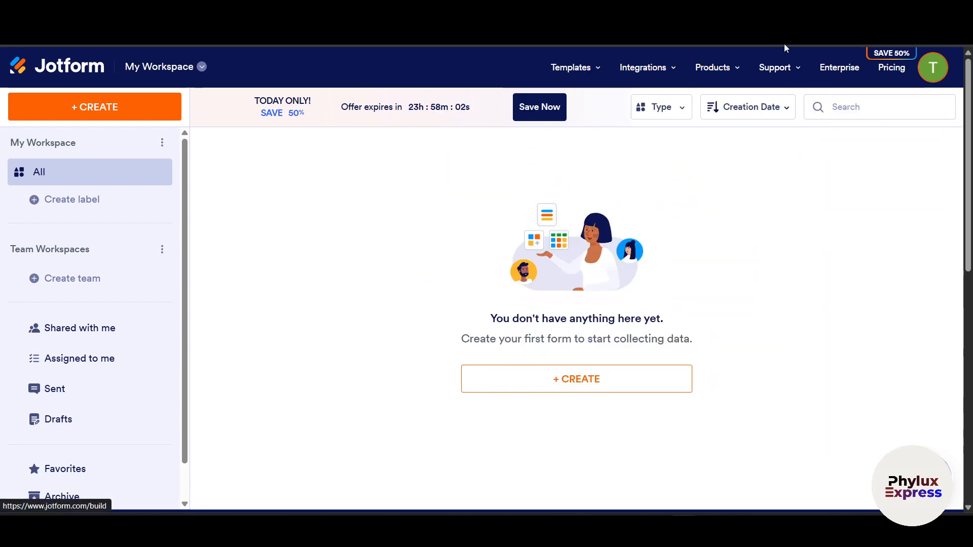
mouse_move(580, 76)
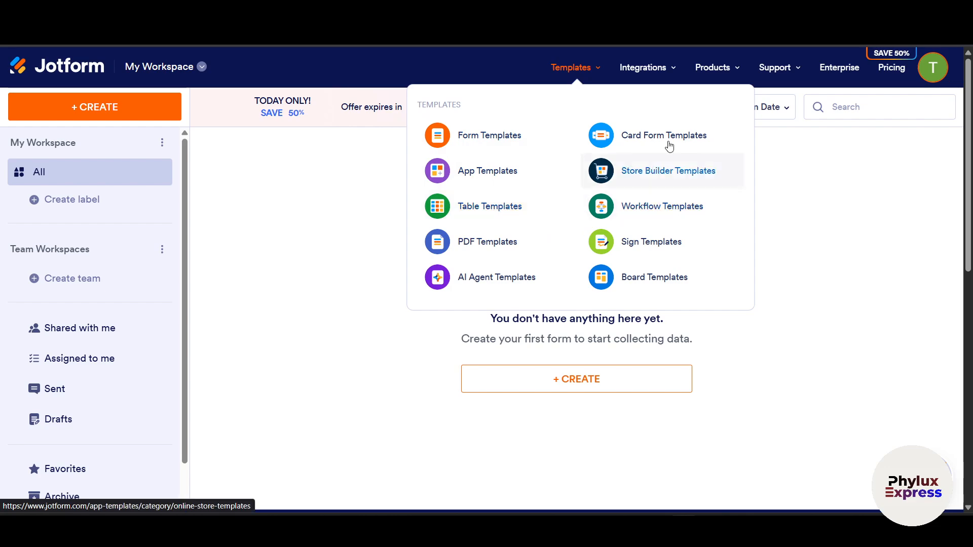
mouse_move(648, 75)
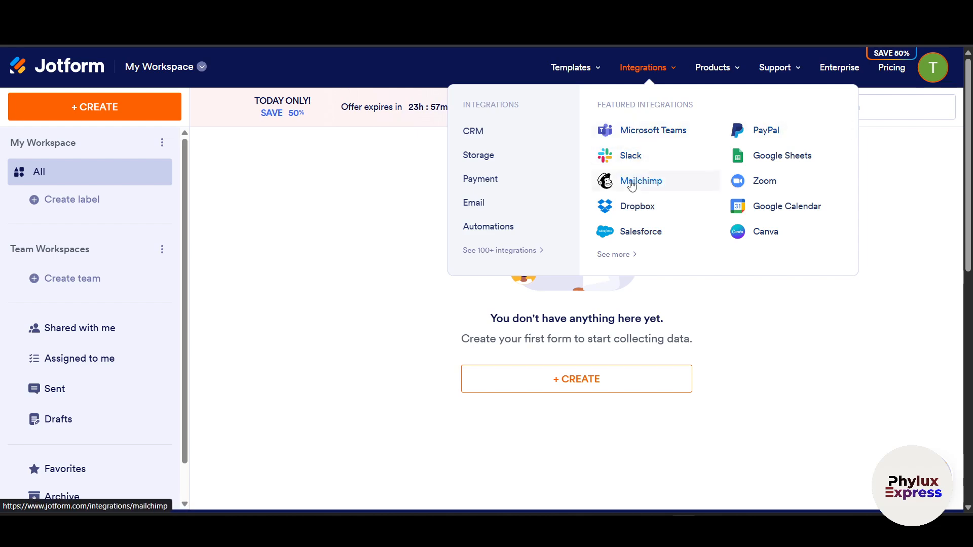
mouse_move(479, 161)
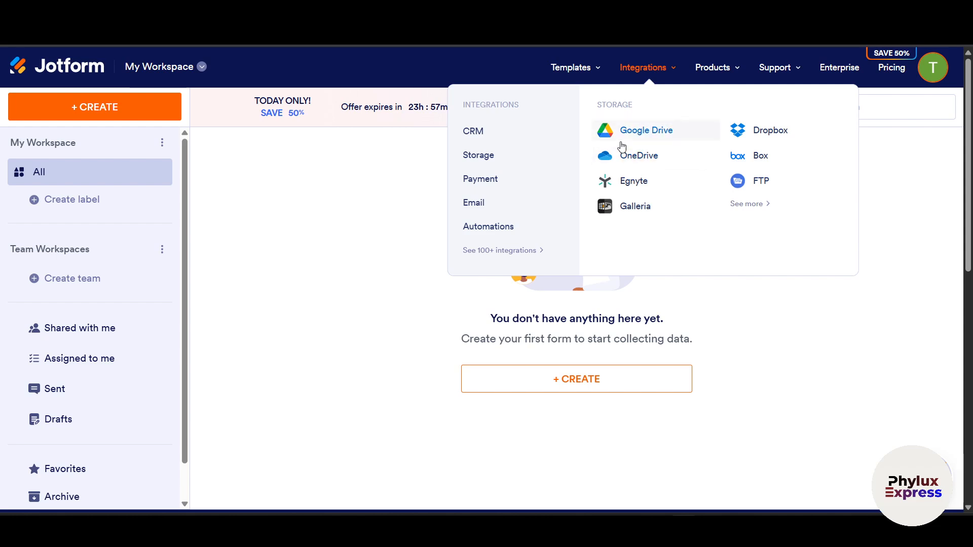
mouse_move(507, 209)
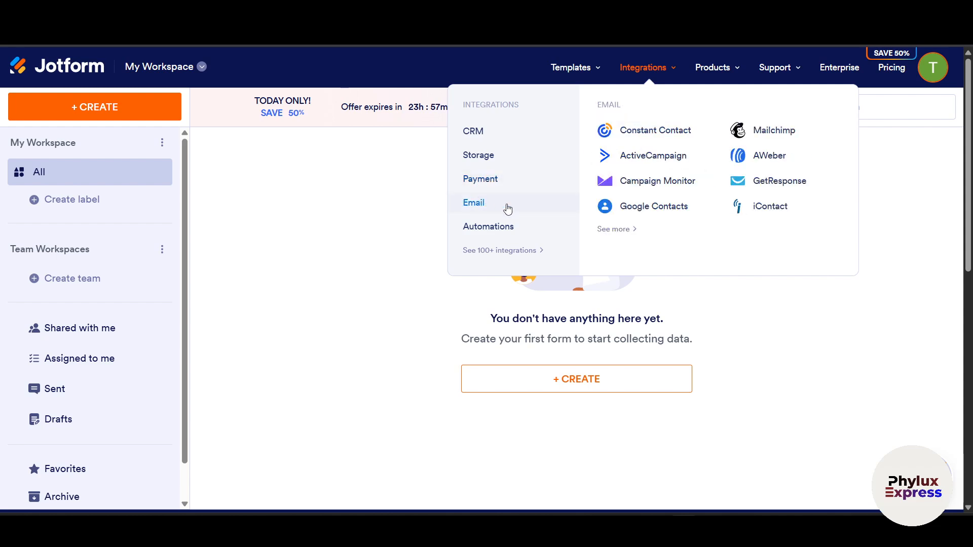
mouse_move(508, 226)
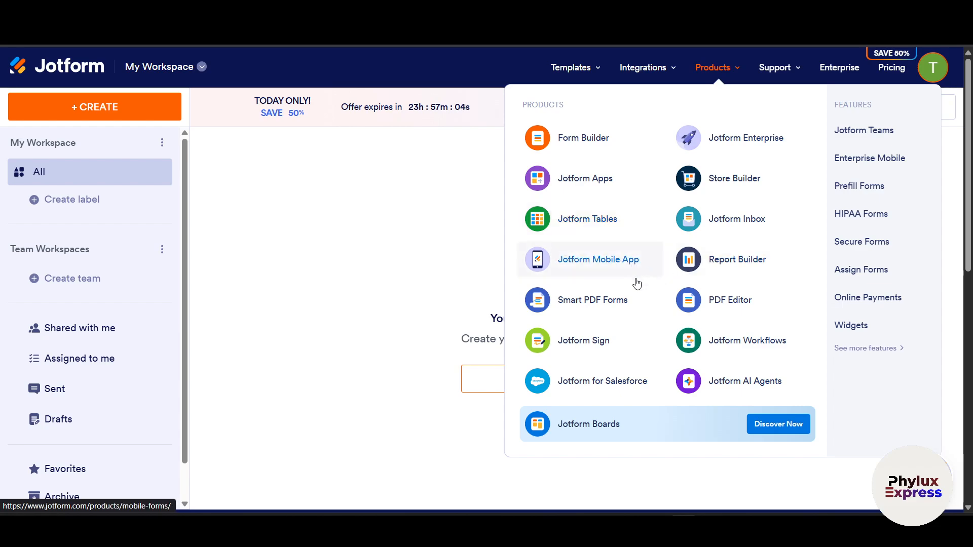
mouse_move(795, 72)
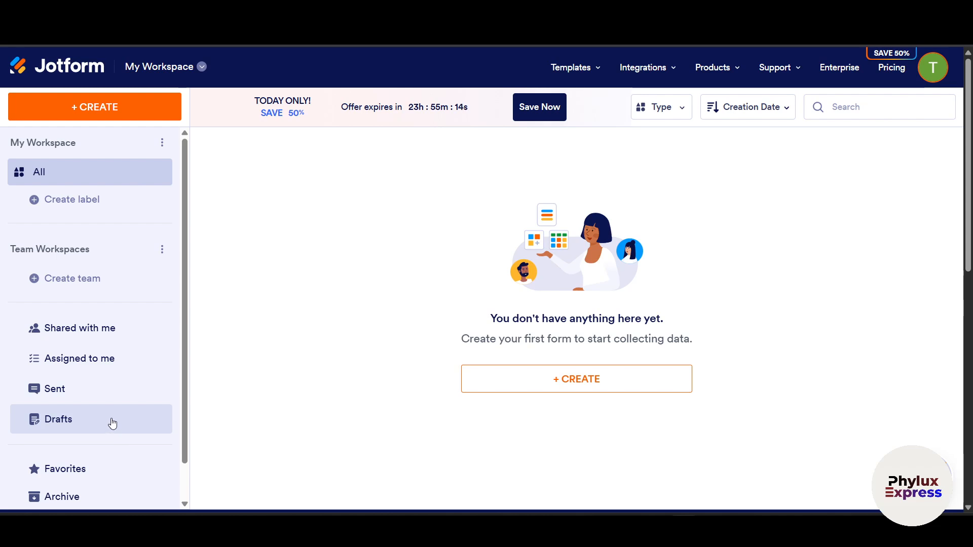
- Scroll the left sidebar down to Trash and back up
scroll(108, 436, down, 1)
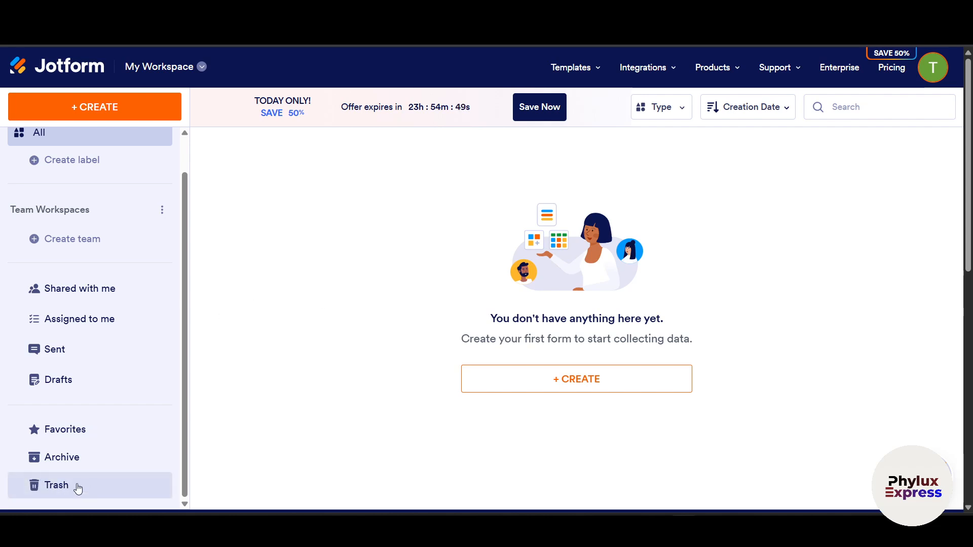
scroll(79, 380, up, 1)
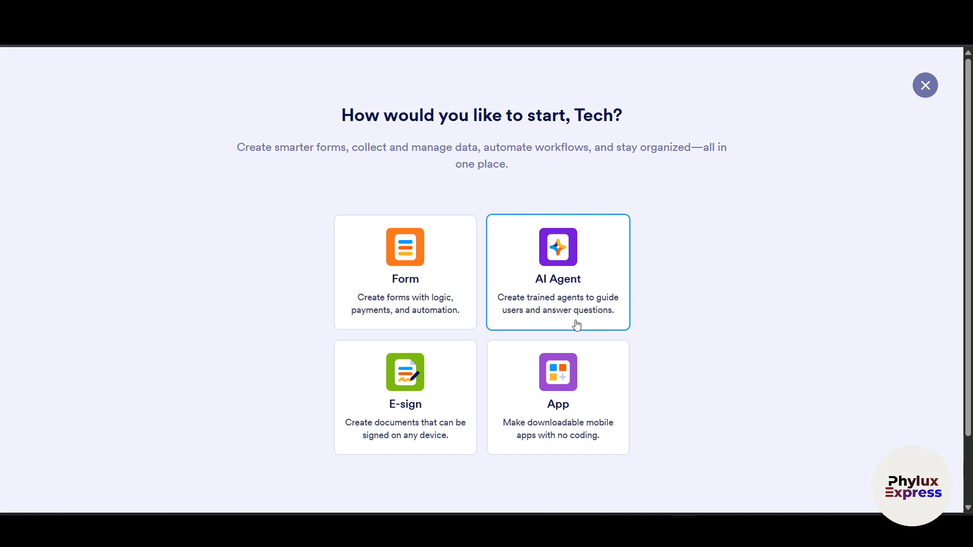
- Close the creation chooser, reopen + CREATE, and pick the Form card
click(924, 89)
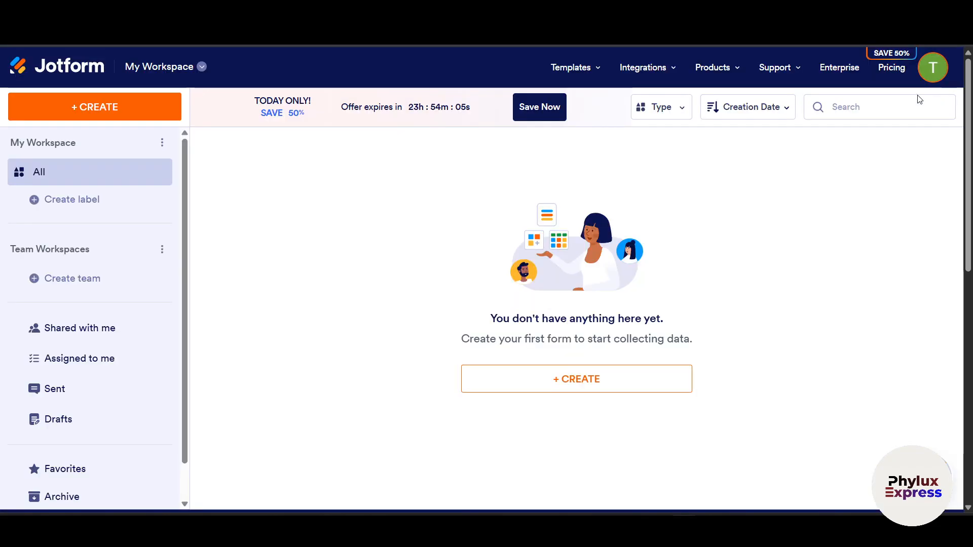
click(106, 118)
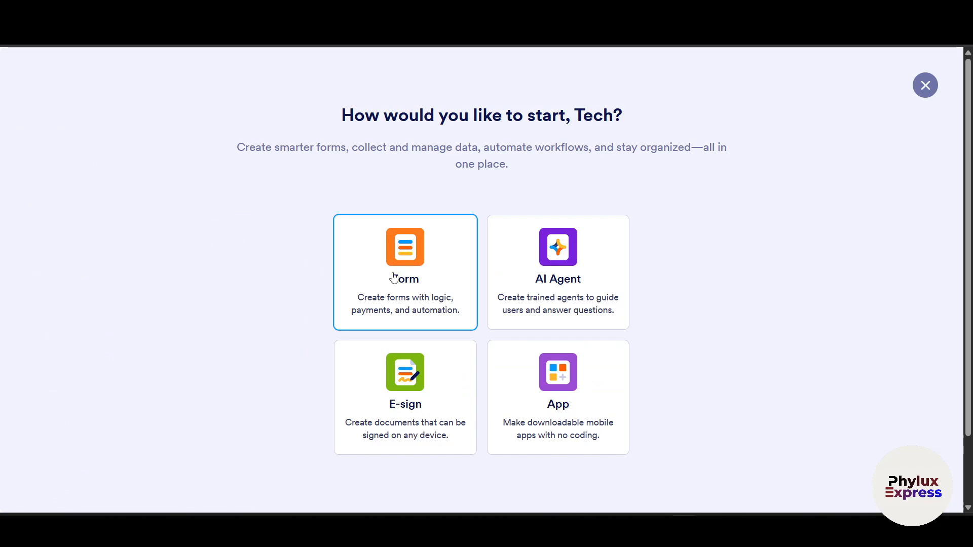
click(408, 270)
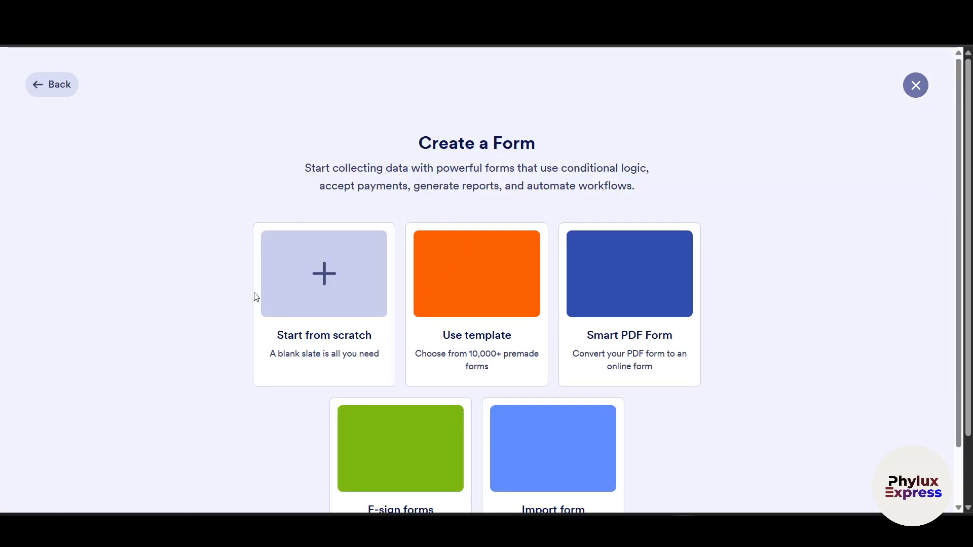
scroll(187, 252, down, 1)
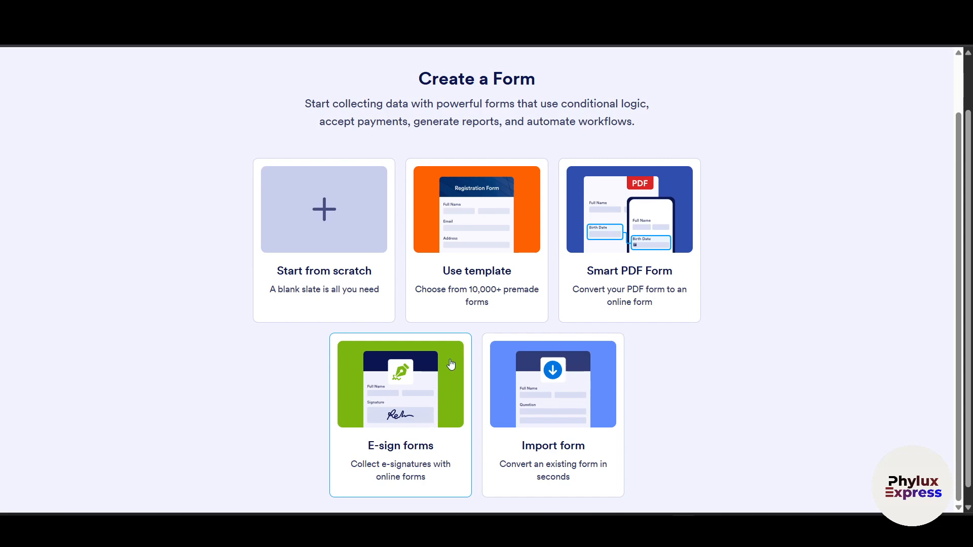
- Browse the ready-made form templates and their sorting options
click(481, 226)
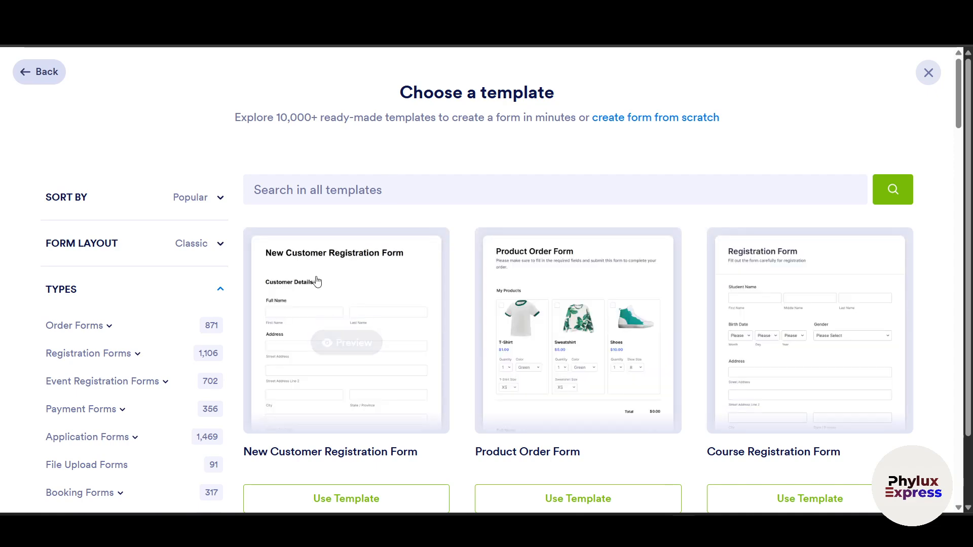
scroll(402, 356, down, 1)
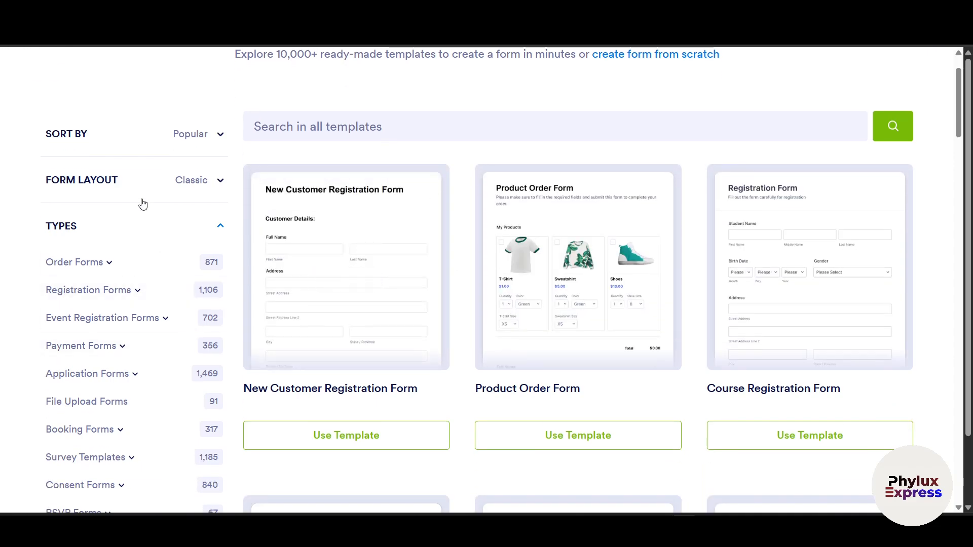
scroll(363, 192, up, 1)
click(332, 190)
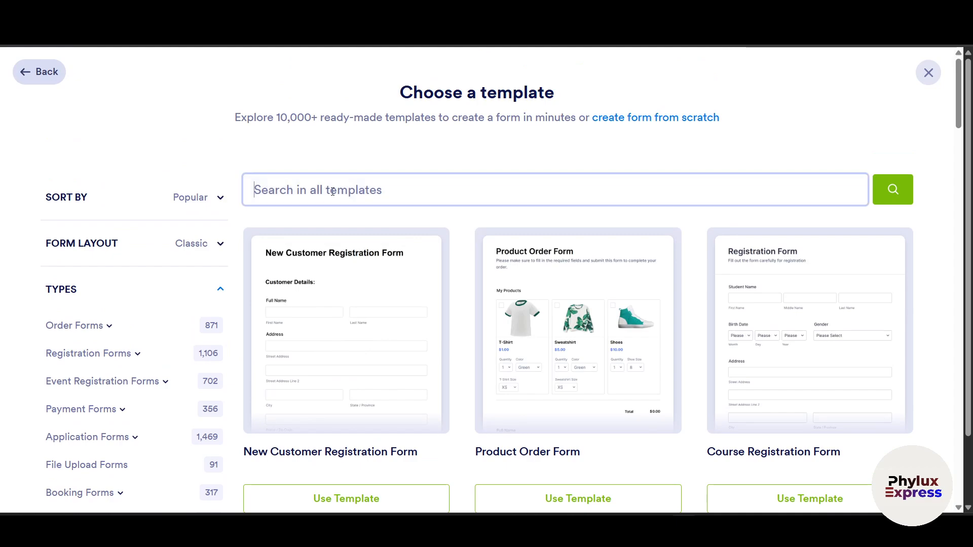
scroll(398, 233, down, 4)
scroll(413, 248, up, 3)
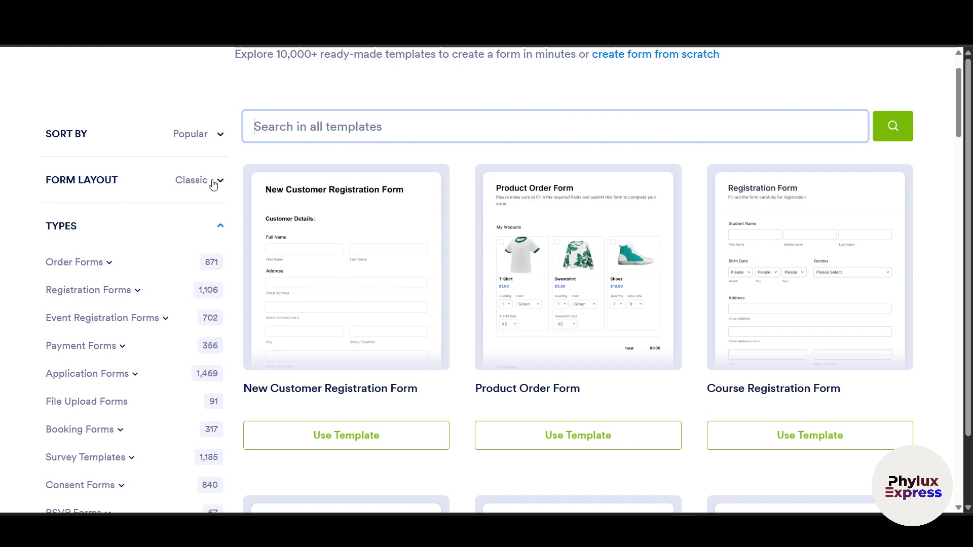
click(208, 139)
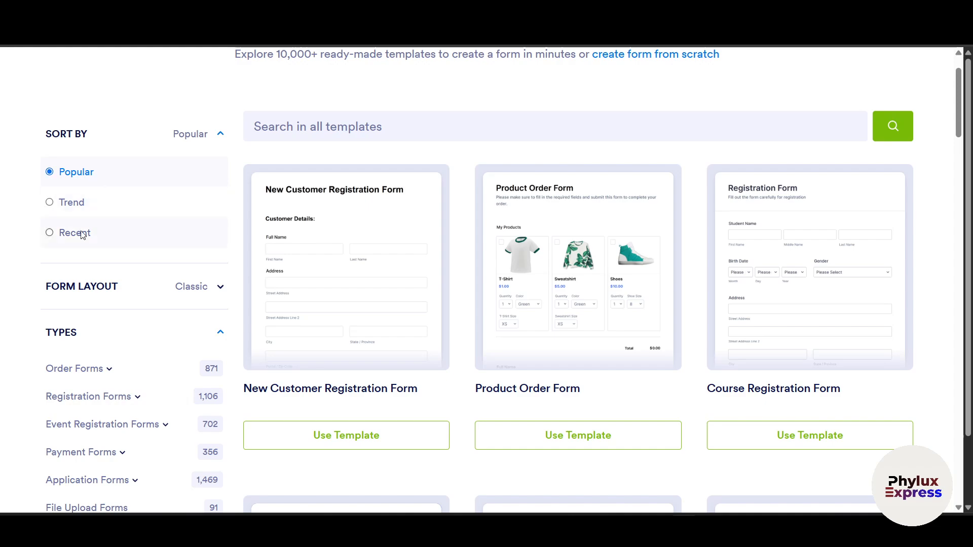
scroll(111, 196, down, 5)
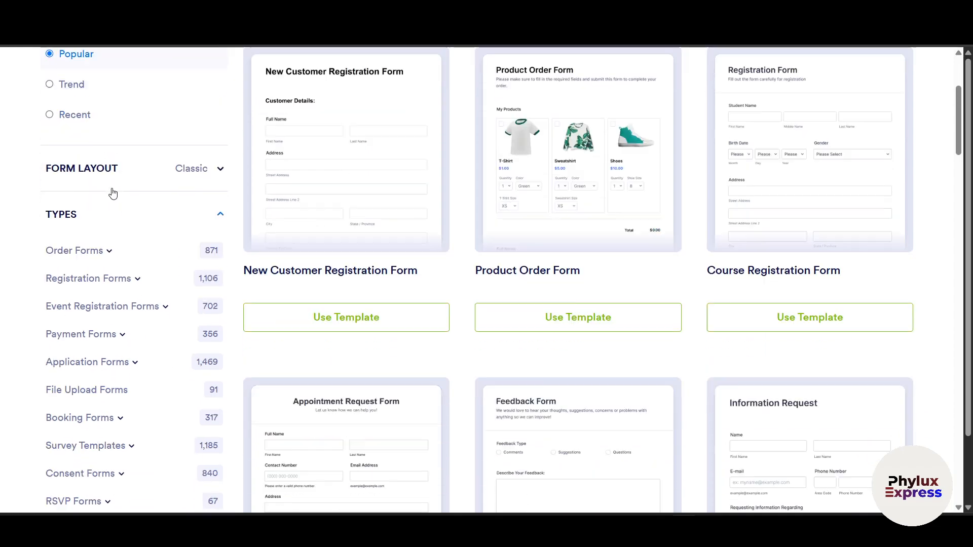
scroll(139, 269, up, 4)
scroll(122, 239, up, 2)
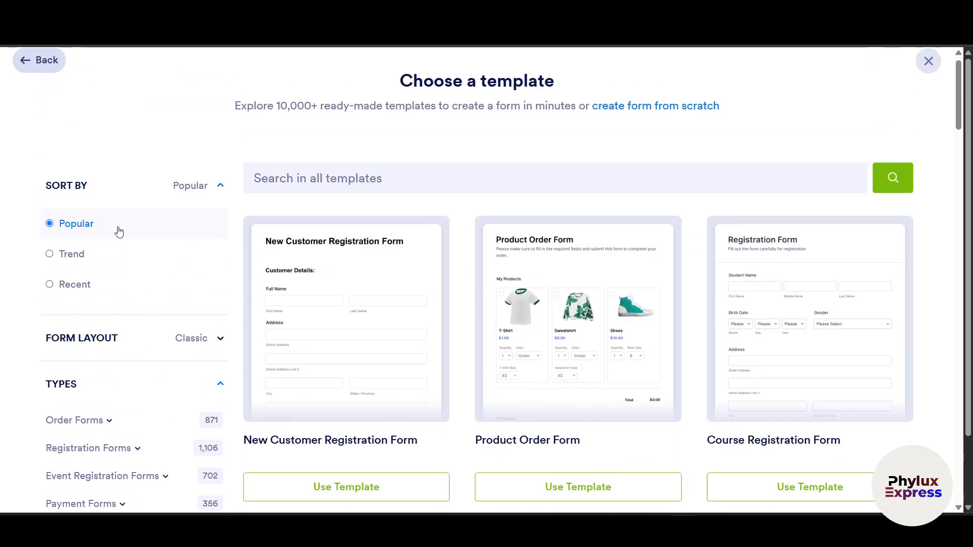
scroll(577, 390, down, 6)
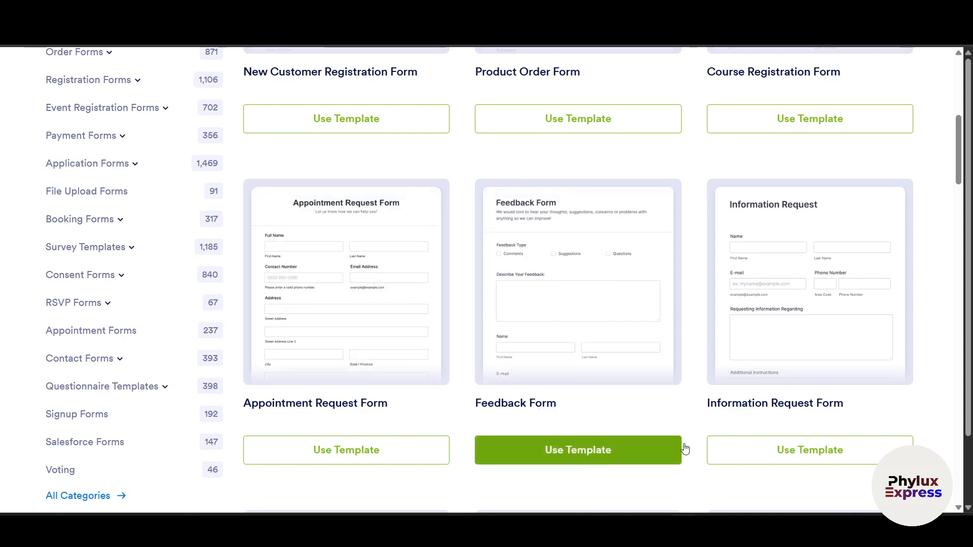
scroll(778, 423, up, 5)
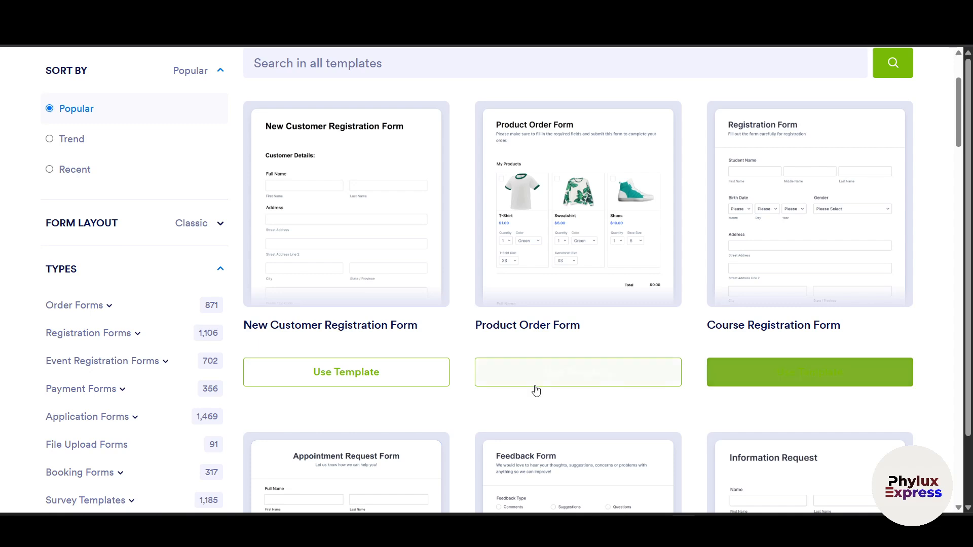
- Start a form from the Course Registration Form template and show the addable elements
click(778, 379)
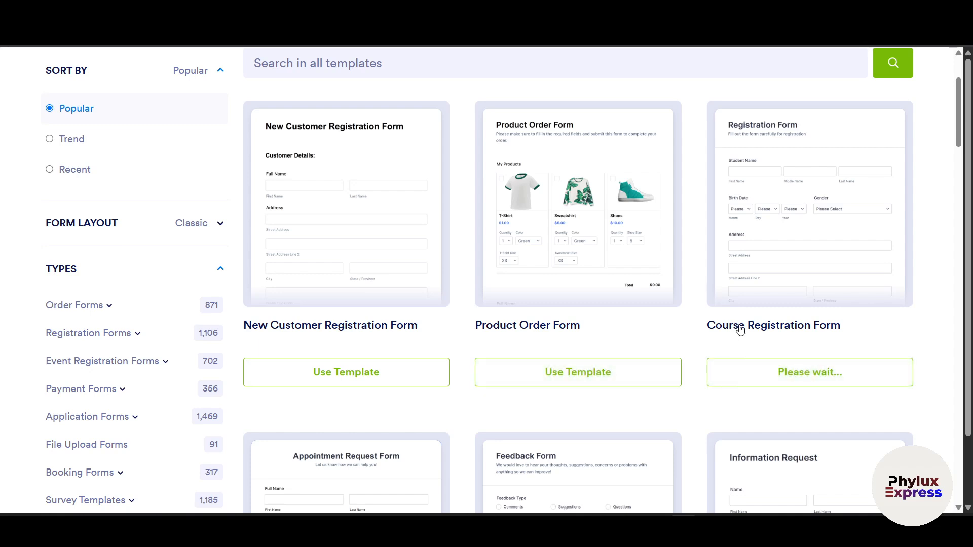
mouse_move(739, 297)
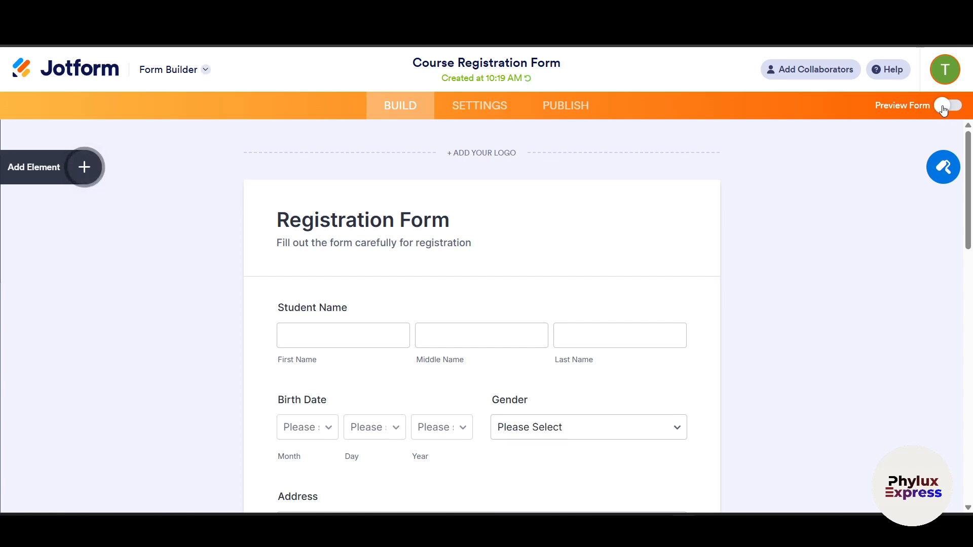
click(57, 169)
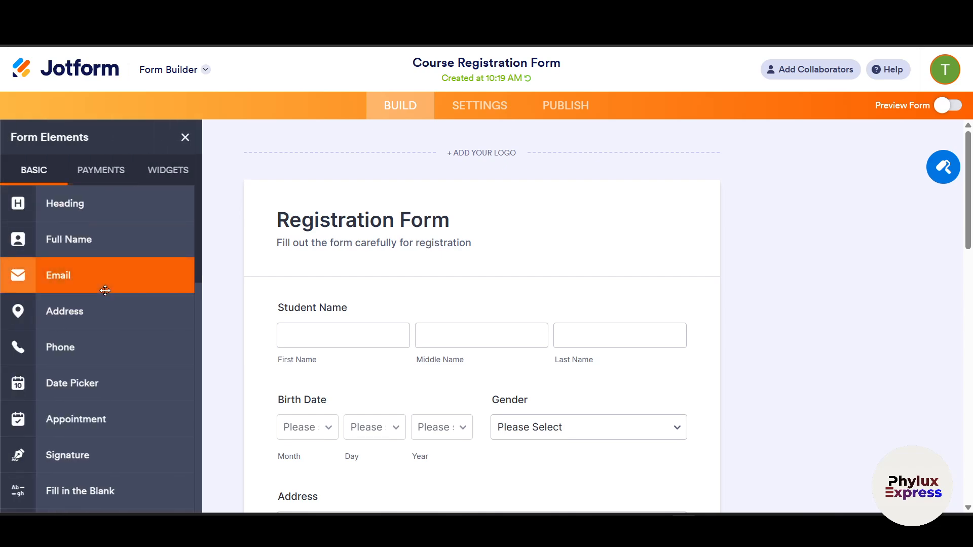
- Drag a Dropdown element onto the form below Birth Date and Gender, above Address
scroll(390, 288, down, 3)
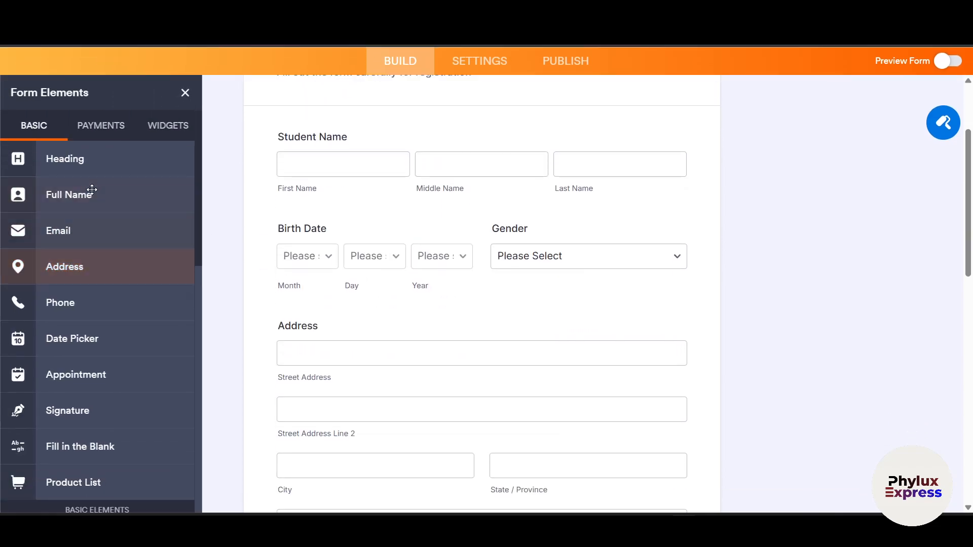
scroll(98, 244, down, 3)
scroll(96, 246, down, 6)
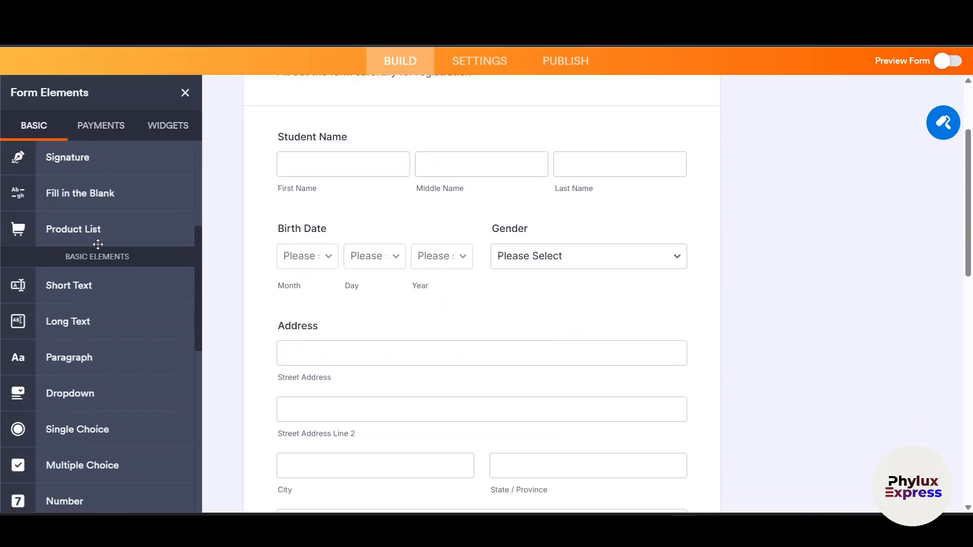
scroll(102, 252, up, 3)
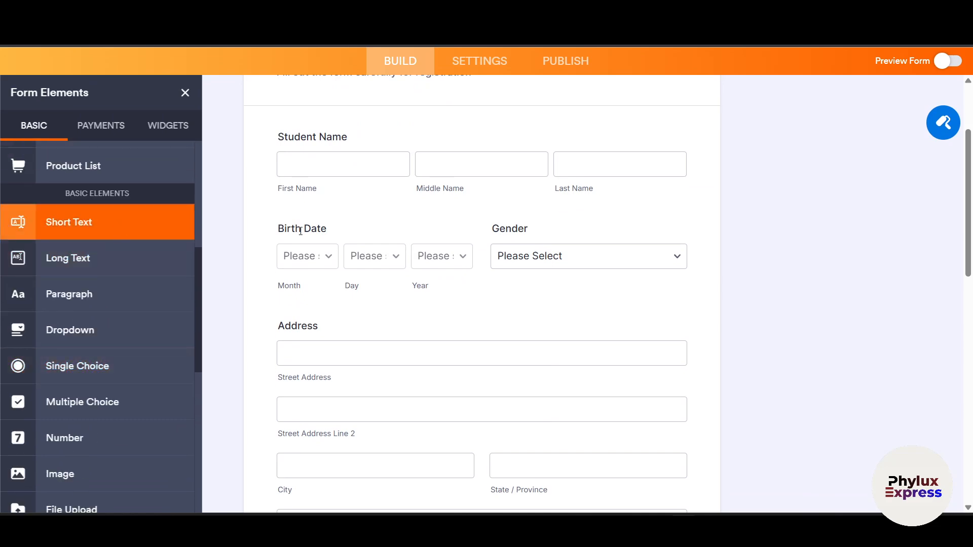
scroll(284, 236, up, 4)
scroll(444, 251, down, 2)
scroll(444, 251, down, 1)
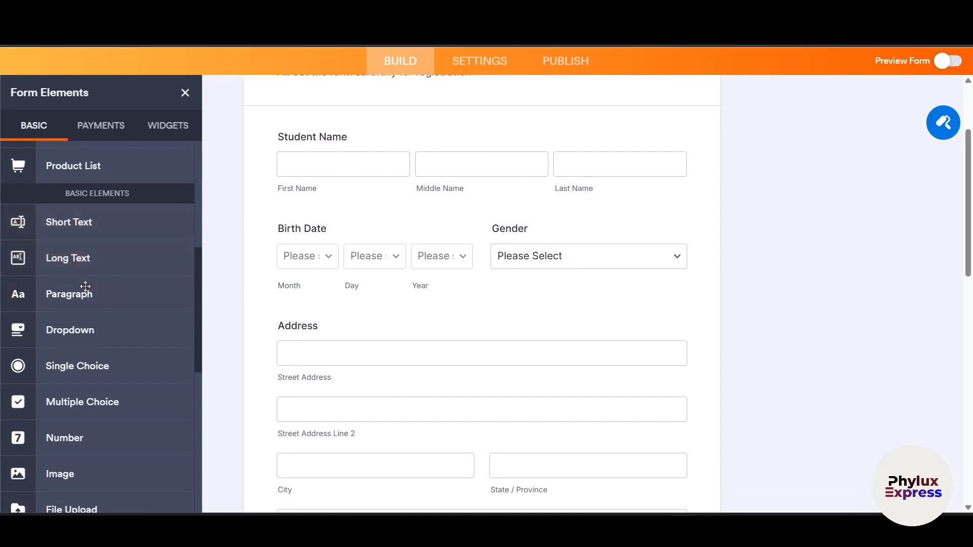
scroll(144, 324, down, 1)
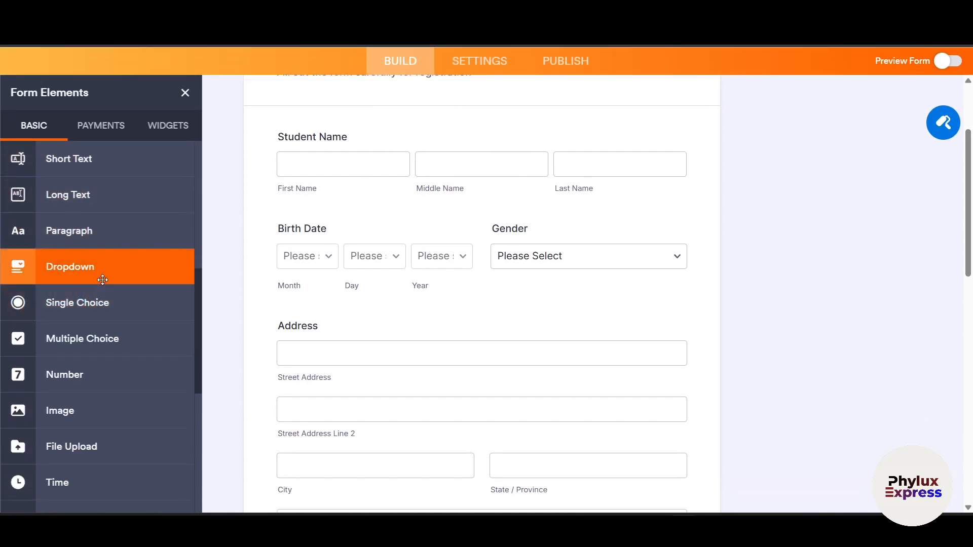
drag(76, 267, 355, 375)
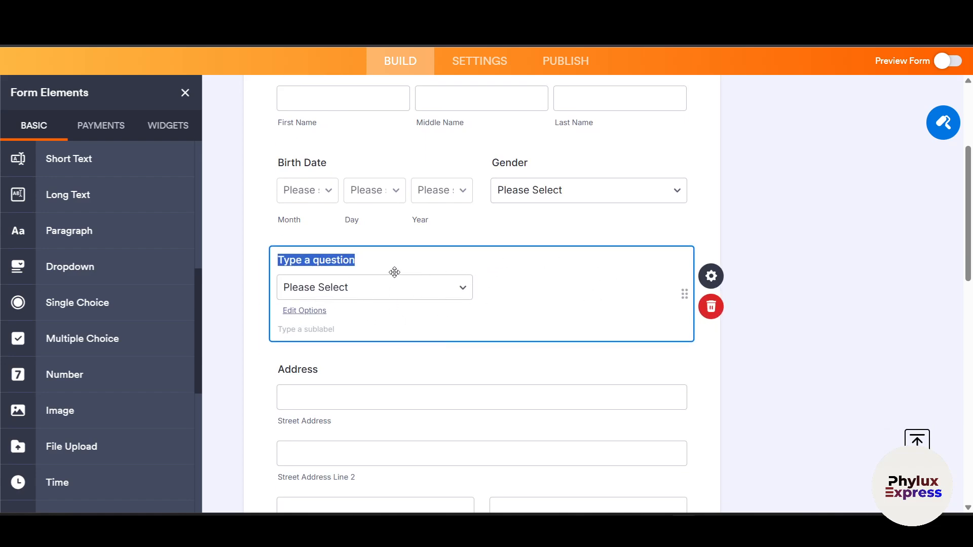
click(721, 280)
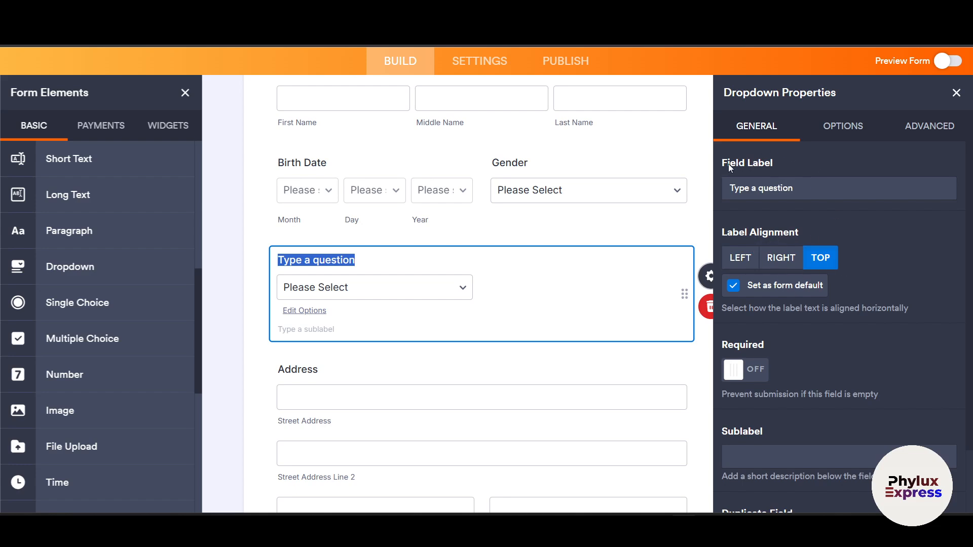
- Open the dropdown's Properties and switch to its Options tab
click(799, 167)
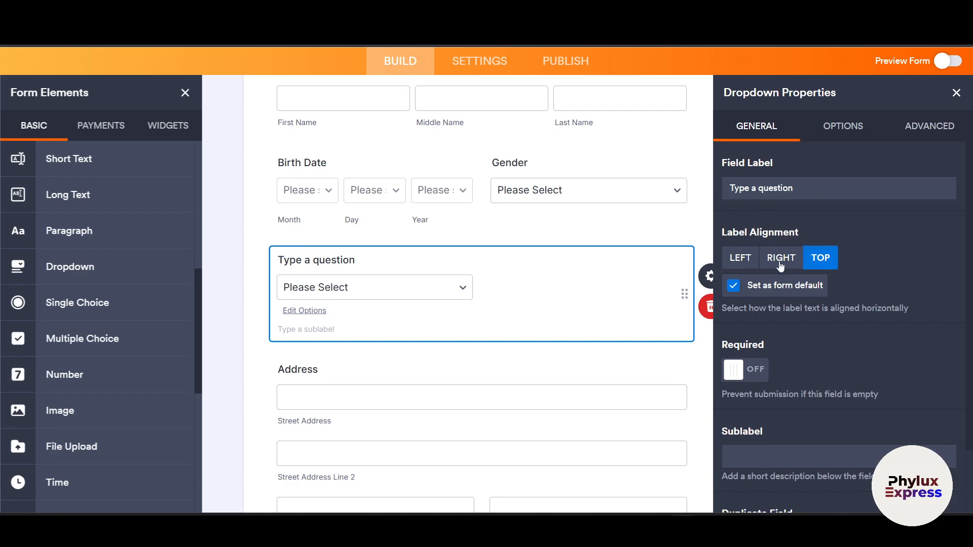
scroll(795, 270, down, 2)
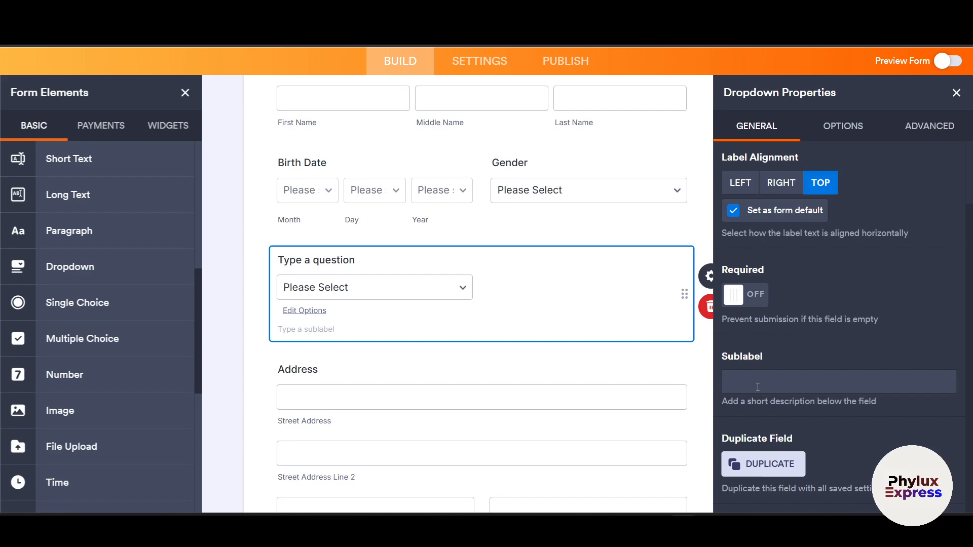
click(837, 127)
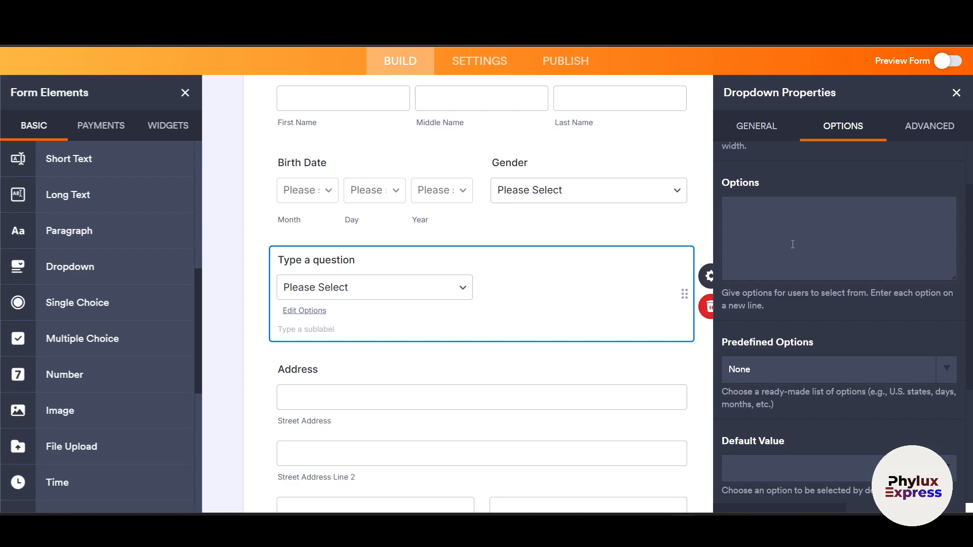
- Set the dropdown's Predefined Options to Canadian Provinces
scroll(793, 243, down, 3)
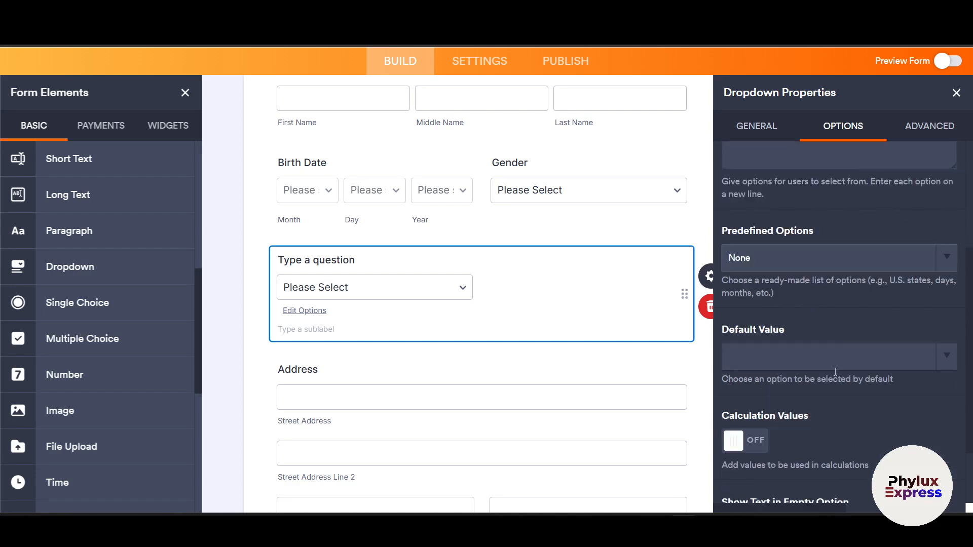
click(797, 248)
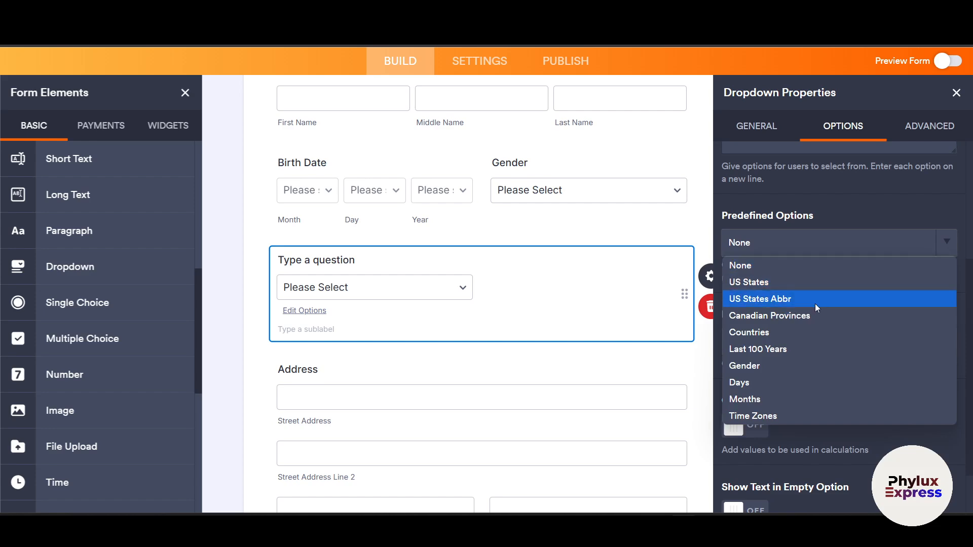
click(831, 213)
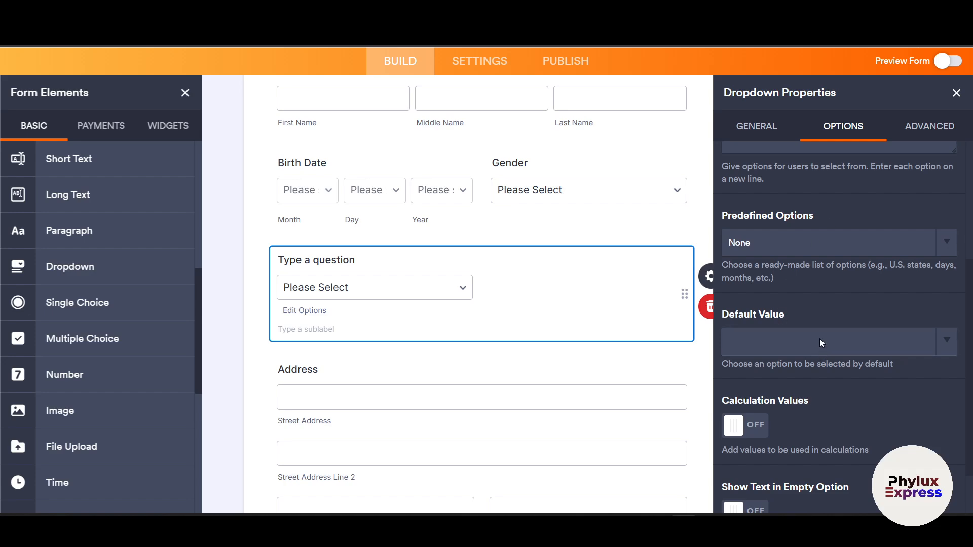
scroll(819, 338, down, 1)
click(848, 184)
click(846, 255)
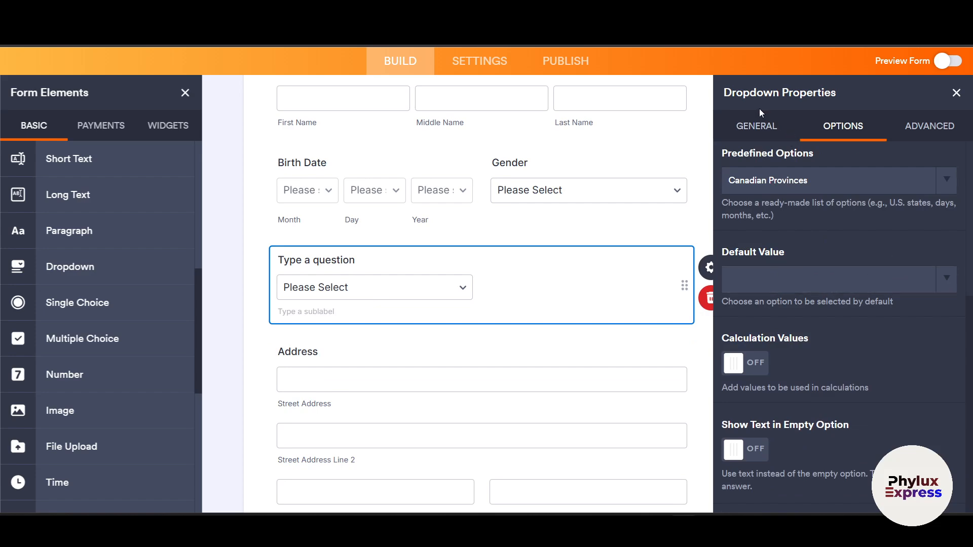
click(757, 126)
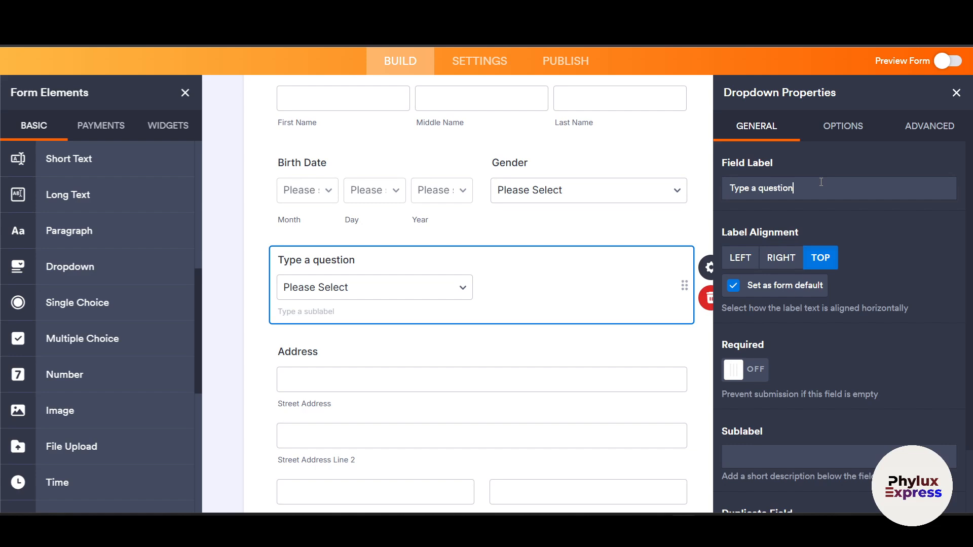
- Change the dropdown's Field Label to 'What is your state' with sublabel 'dfdfa'
triple_click(764, 190)
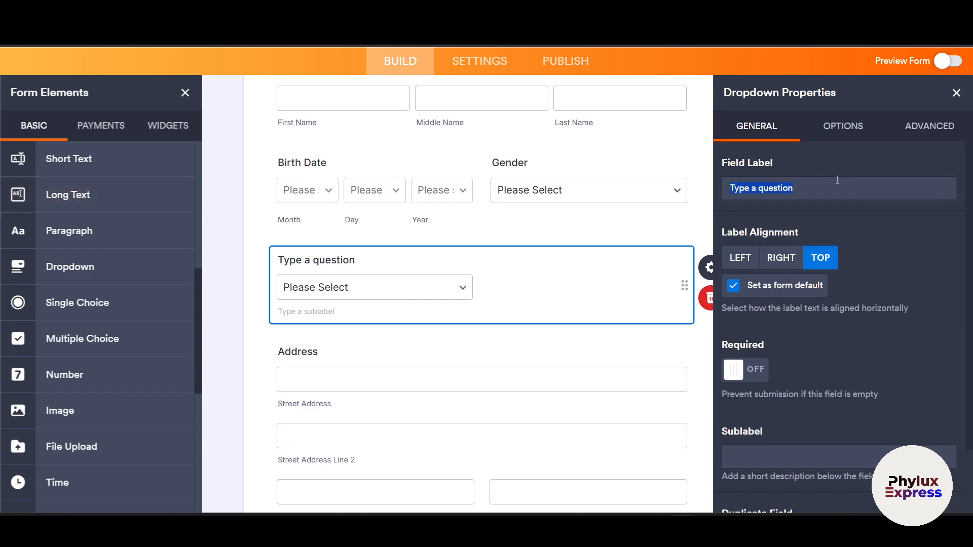
key(BackSpace)
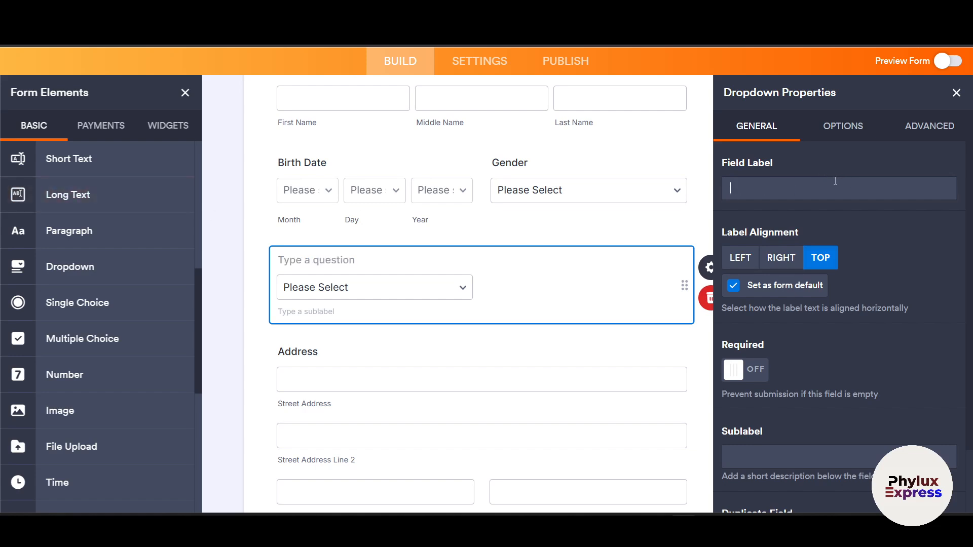
text(What is yo)
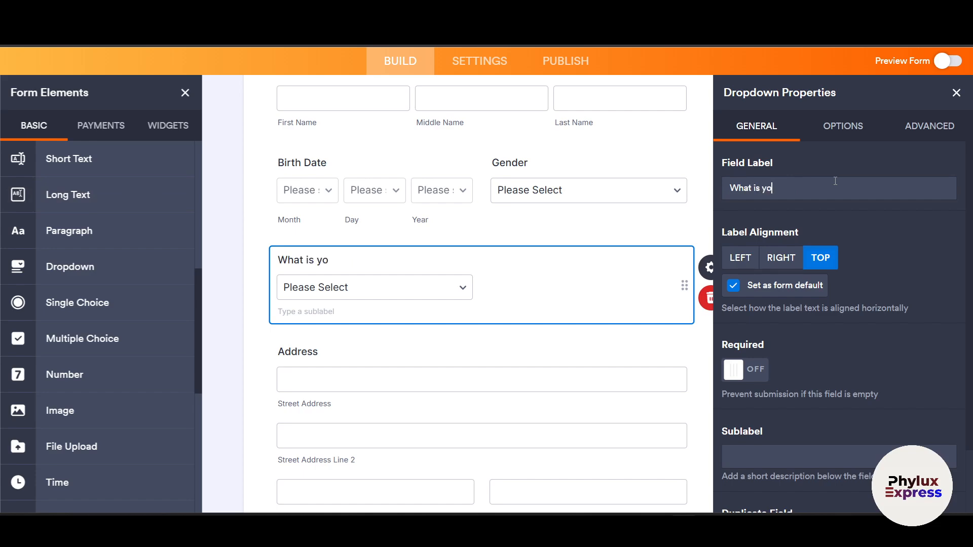
text(ur state)
scroll(852, 334, down, 1)
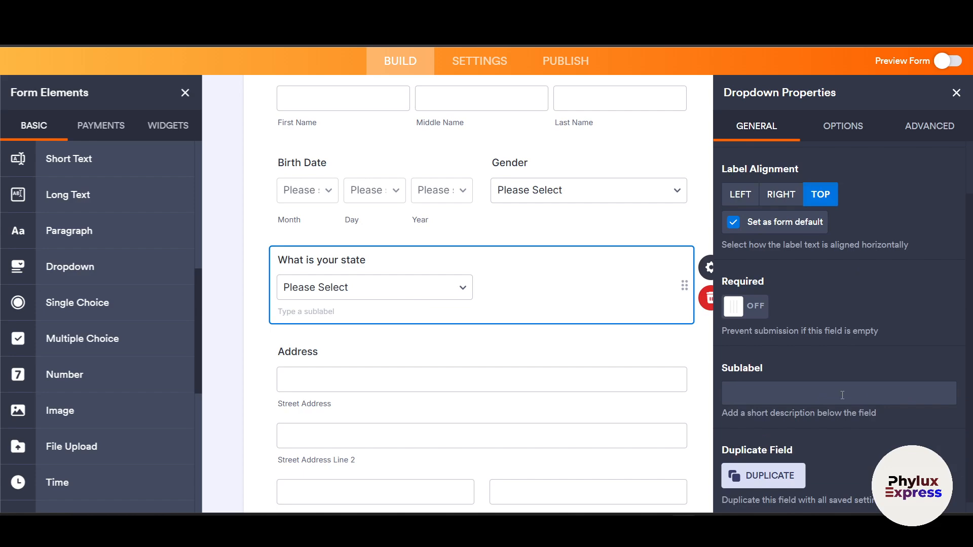
text(dfdfa)
scroll(856, 270, up, 2)
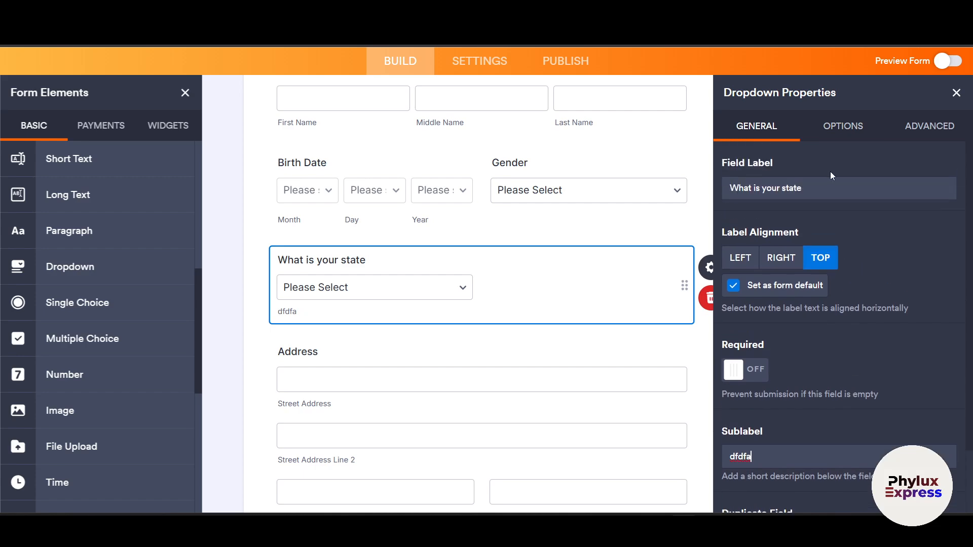
click(833, 136)
- Switch the dropdown's predefined options from Canadian Provinces to the US States list
scroll(831, 360, down, 5)
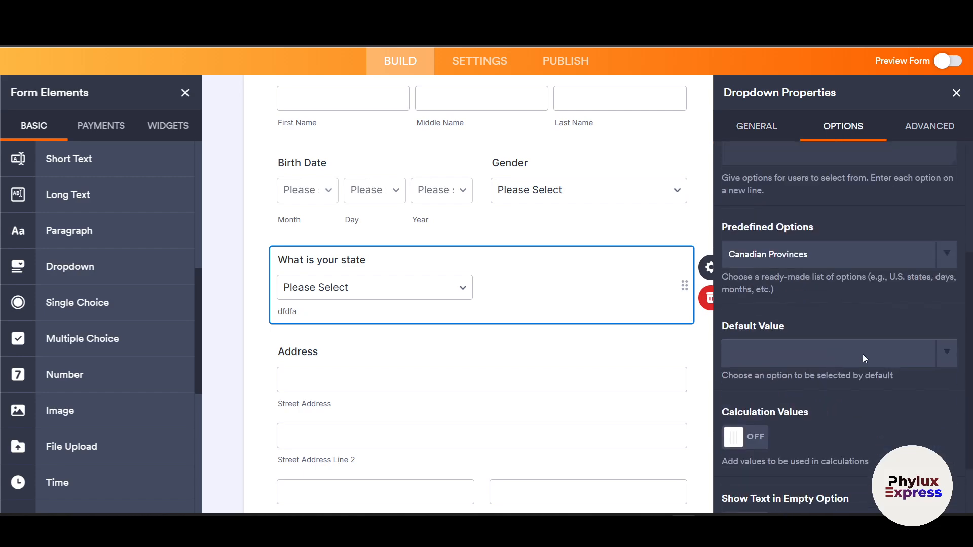
scroll(863, 342, up, 5)
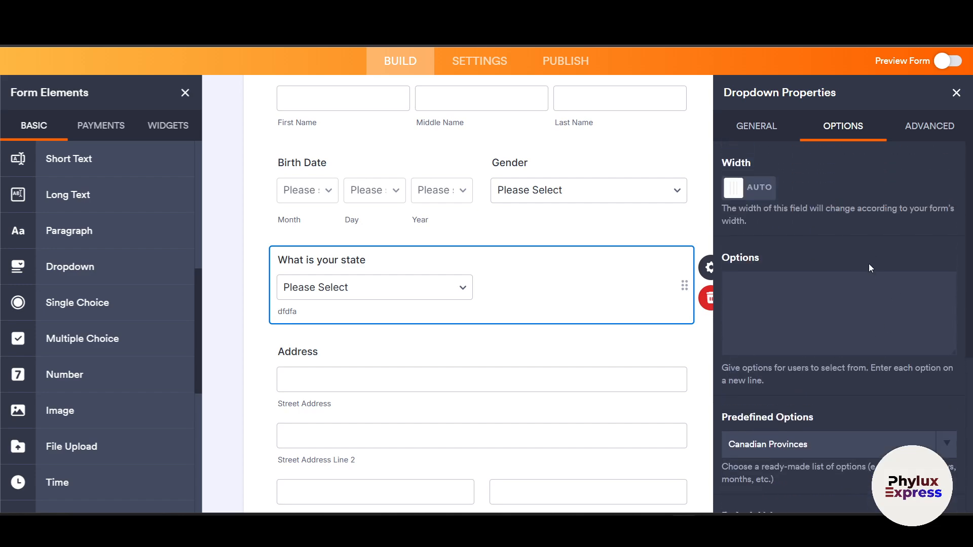
scroll(826, 343, down, 2)
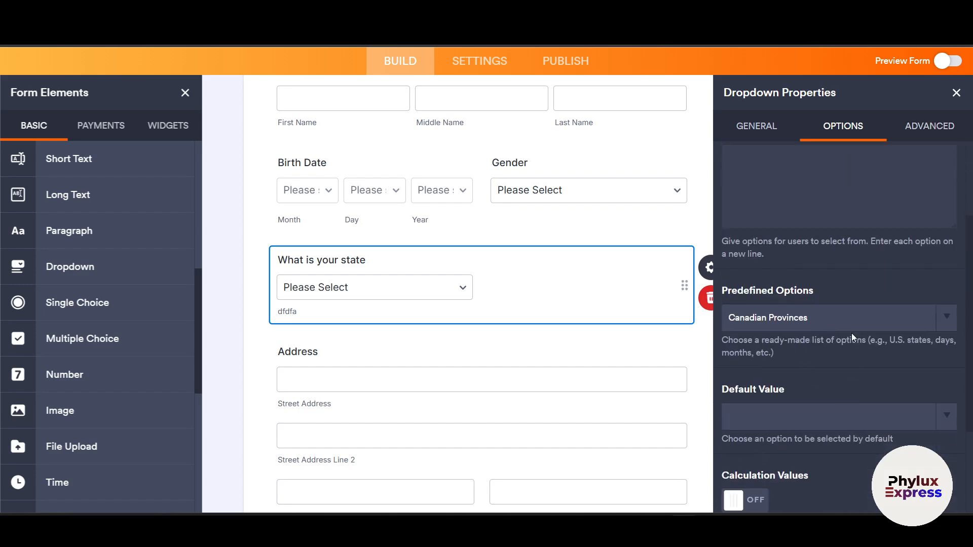
click(947, 319)
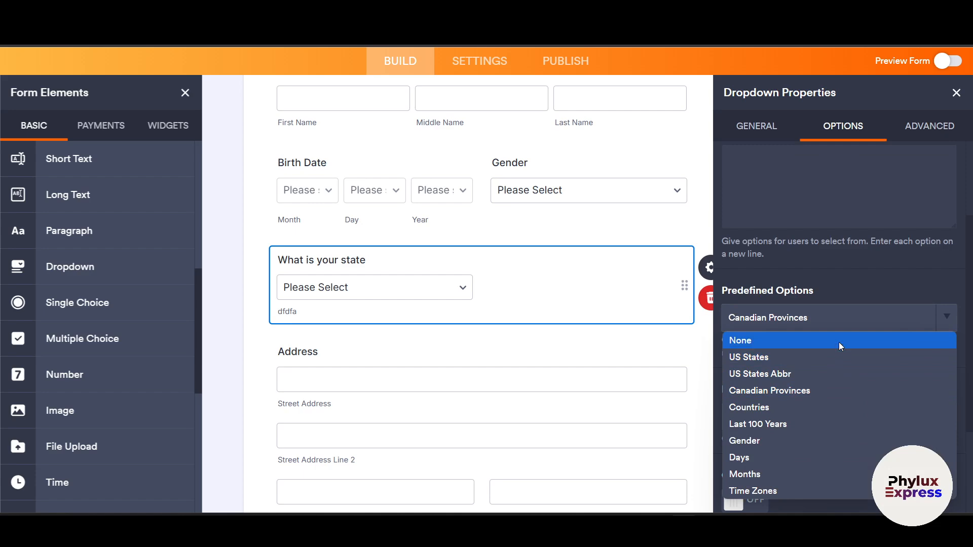
click(832, 357)
- Set Arizona as the state dropdown's Default Value
scroll(822, 363, down, 3)
scroll(825, 357, up, 4)
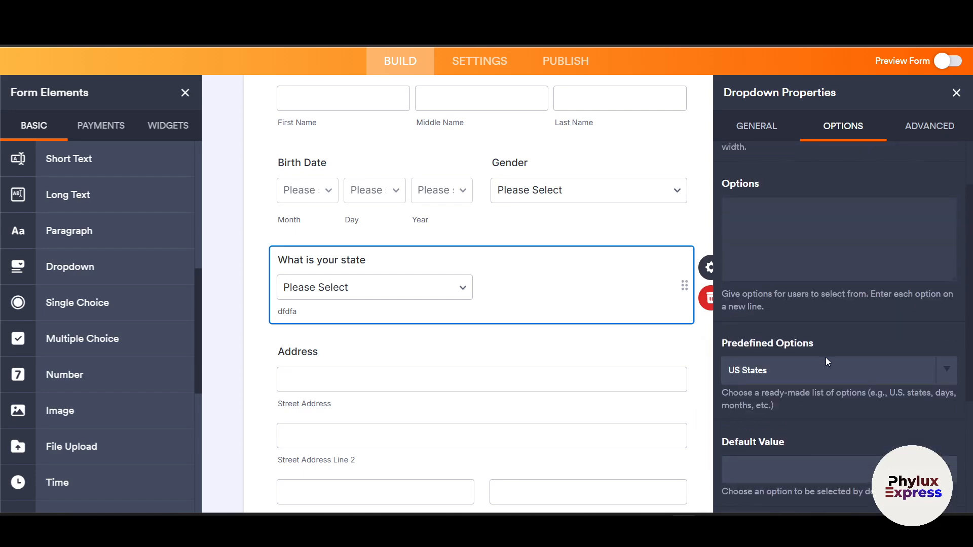
scroll(826, 385, down, 2)
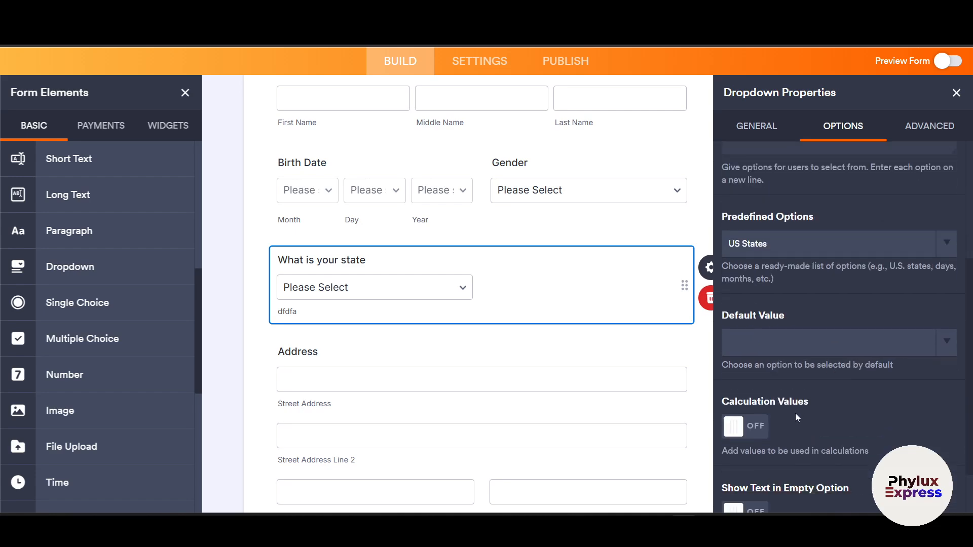
scroll(806, 385, down, 1)
click(835, 290)
click(835, 289)
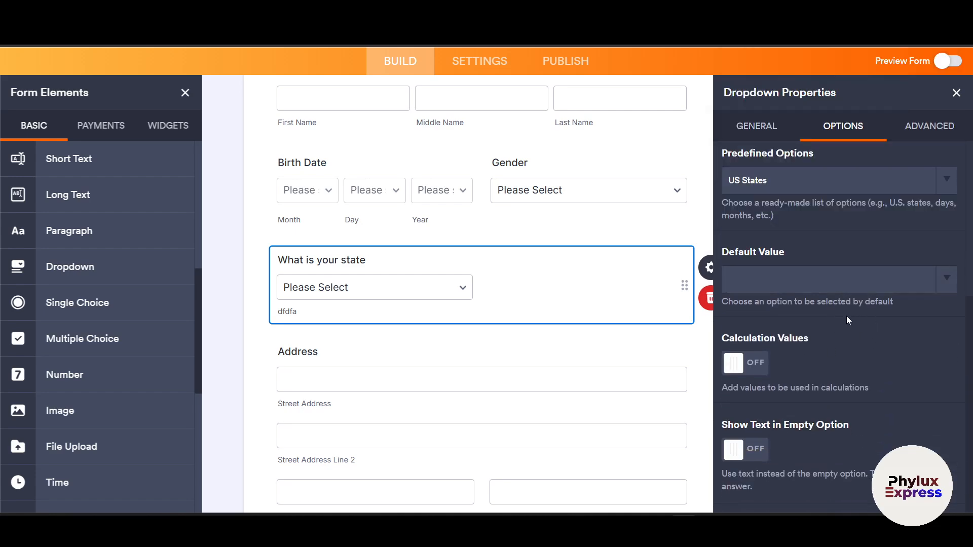
click(891, 279)
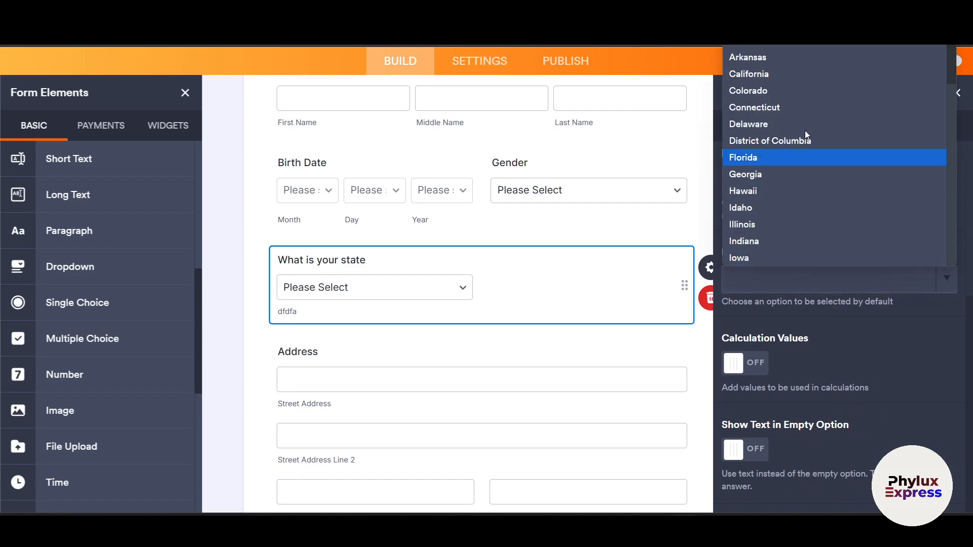
click(783, 45)
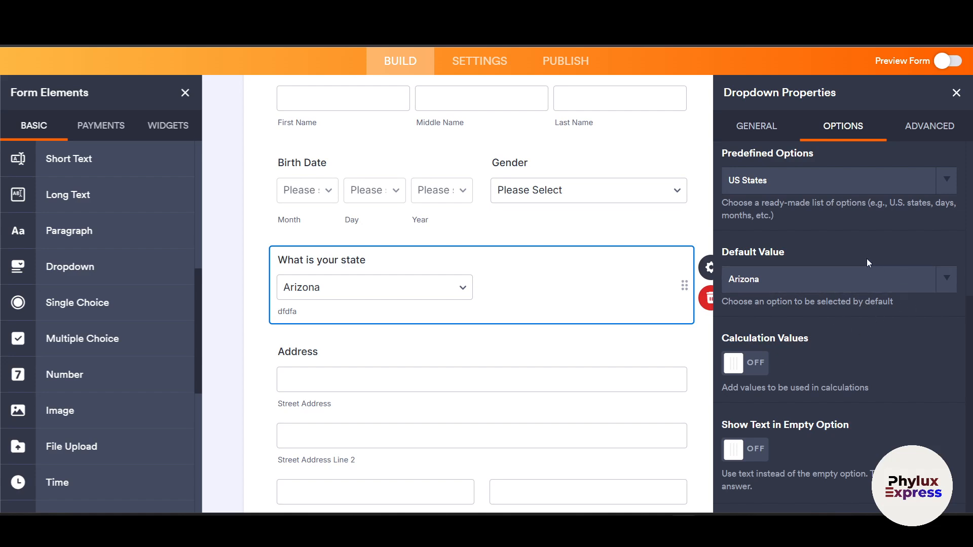
click(755, 276)
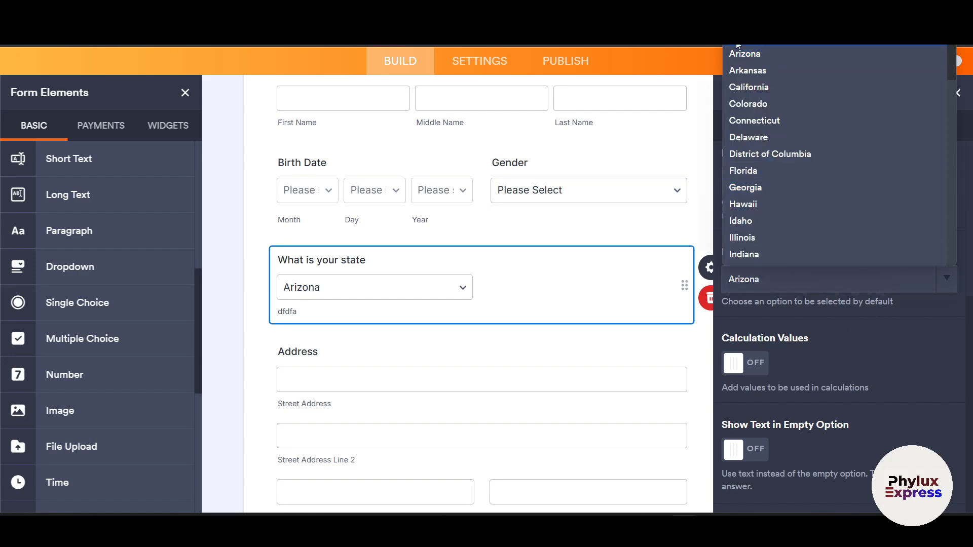
scroll(758, 251, down, 10)
scroll(777, 233, up, 10)
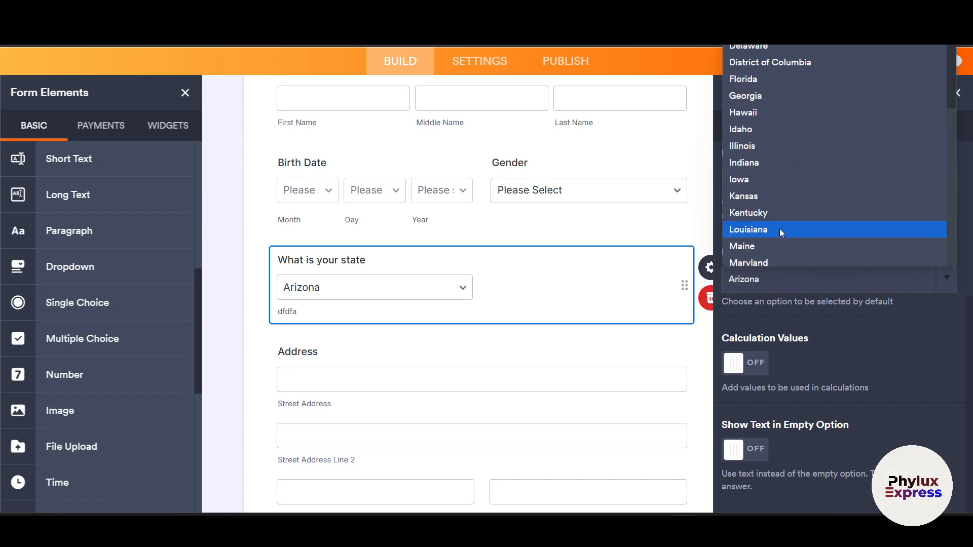
click(944, 376)
click(944, 286)
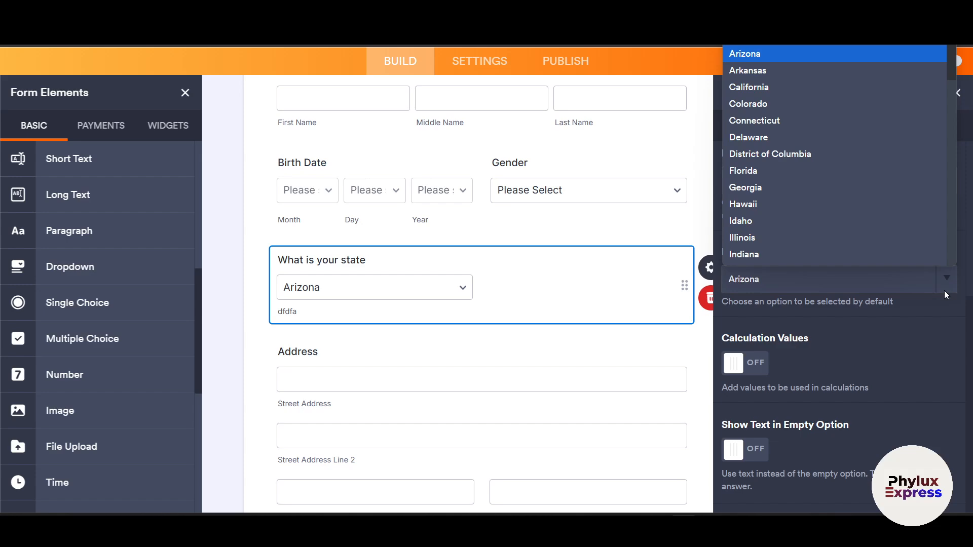
scroll(704, 195, up, 4)
scroll(706, 197, up, 2)
scroll(763, 338, up, 5)
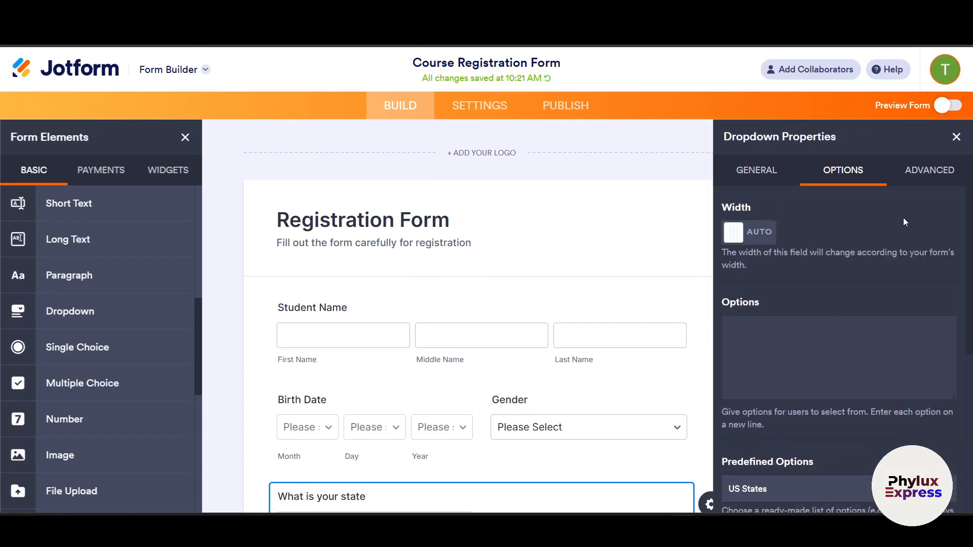
- Review the state dropdown's Advanced settings, then close its Dropdown Properties panel
click(942, 173)
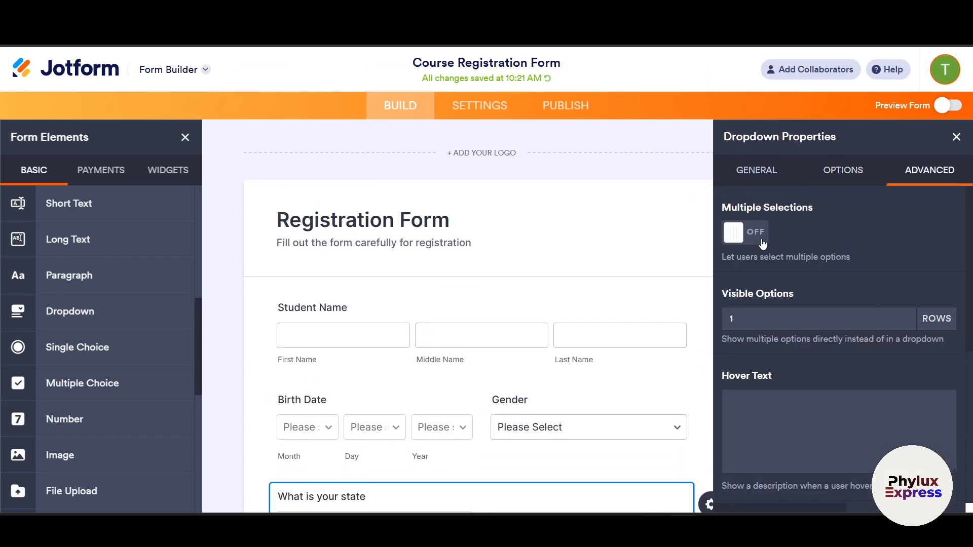
scroll(796, 254, down, 1)
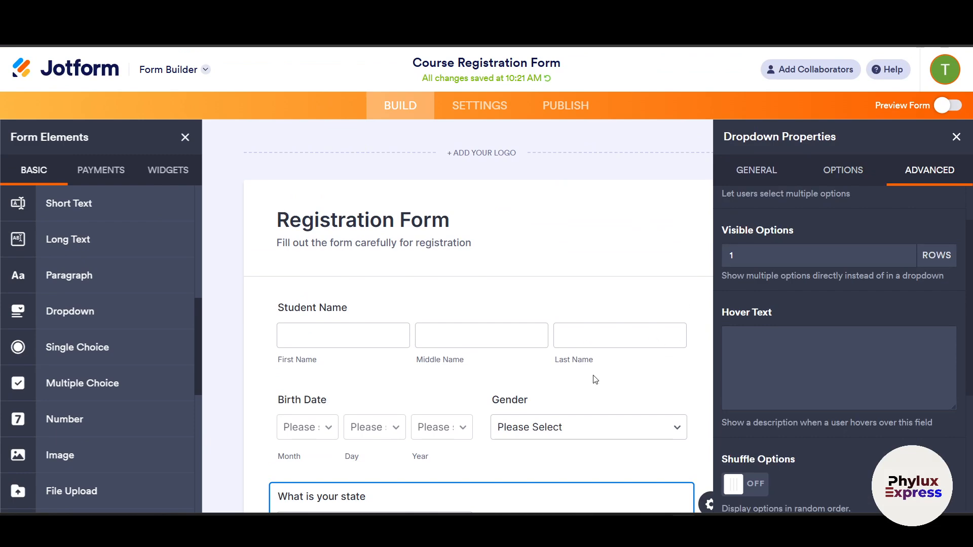
scroll(846, 280, down, 1)
scroll(811, 253, up, 2)
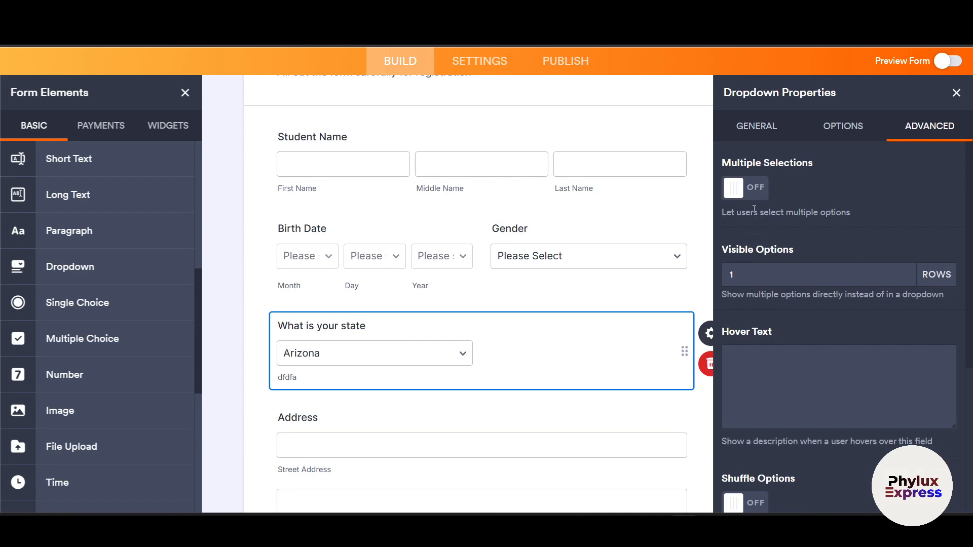
scroll(855, 317, down, 4)
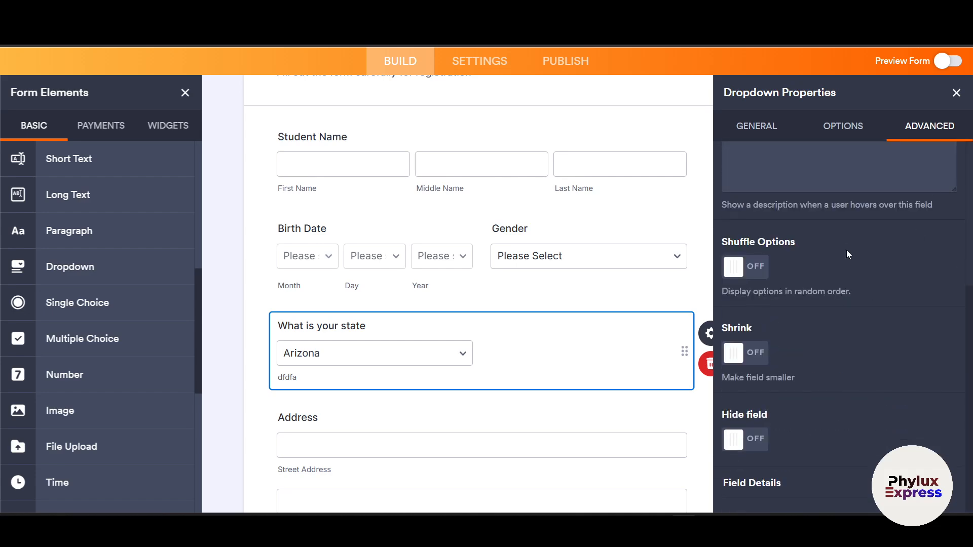
click(955, 94)
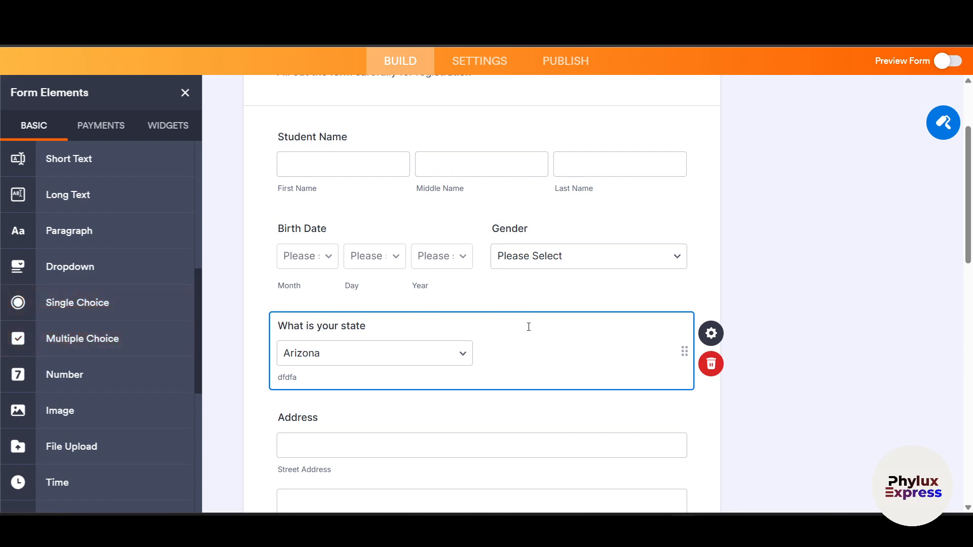
scroll(426, 361, down, 4)
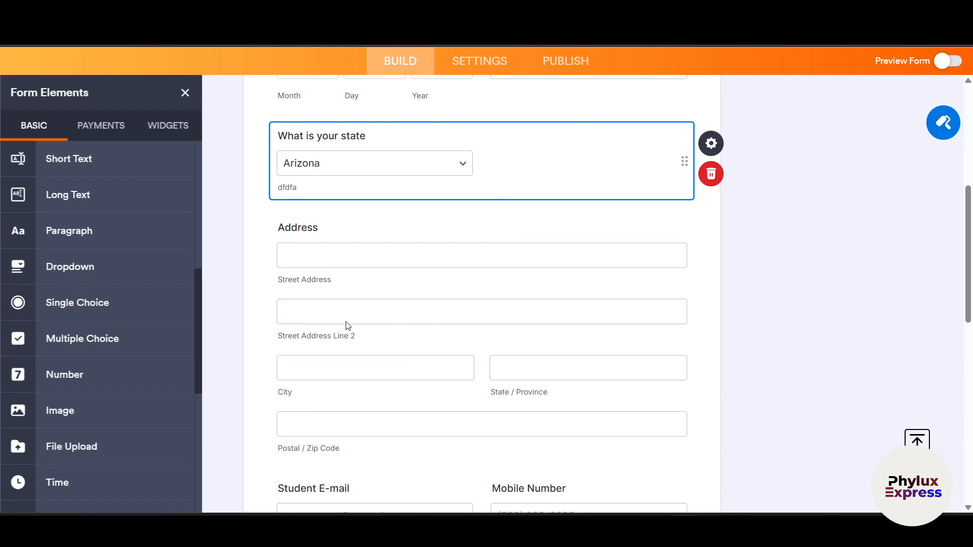
scroll(348, 326, down, 1)
scroll(782, 281, up, 8)
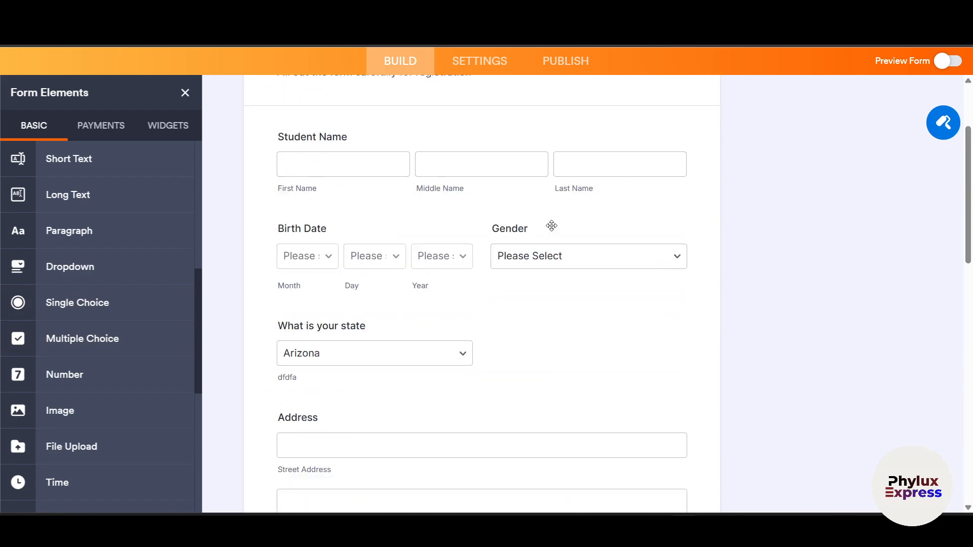
click(379, 224)
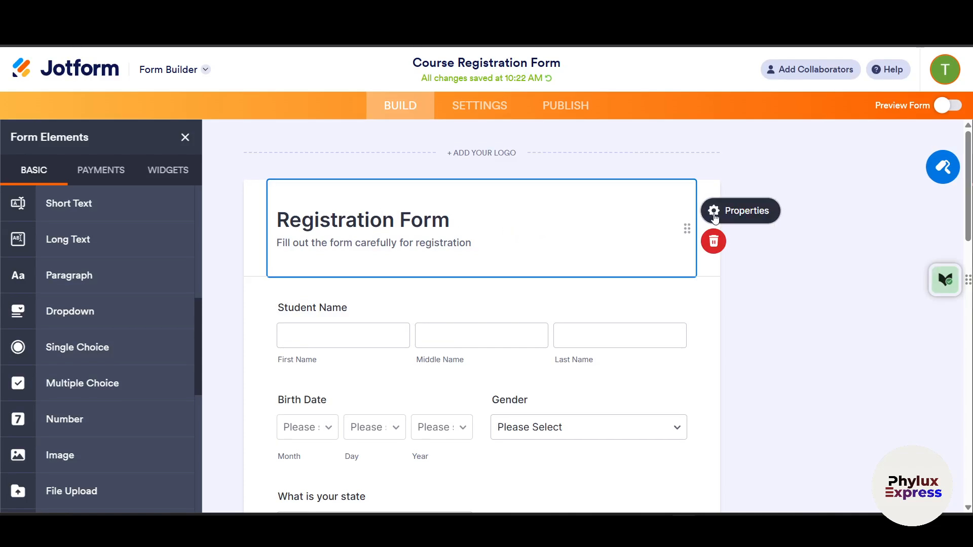
click(713, 210)
scroll(796, 294, down, 3)
scroll(796, 294, up, 1)
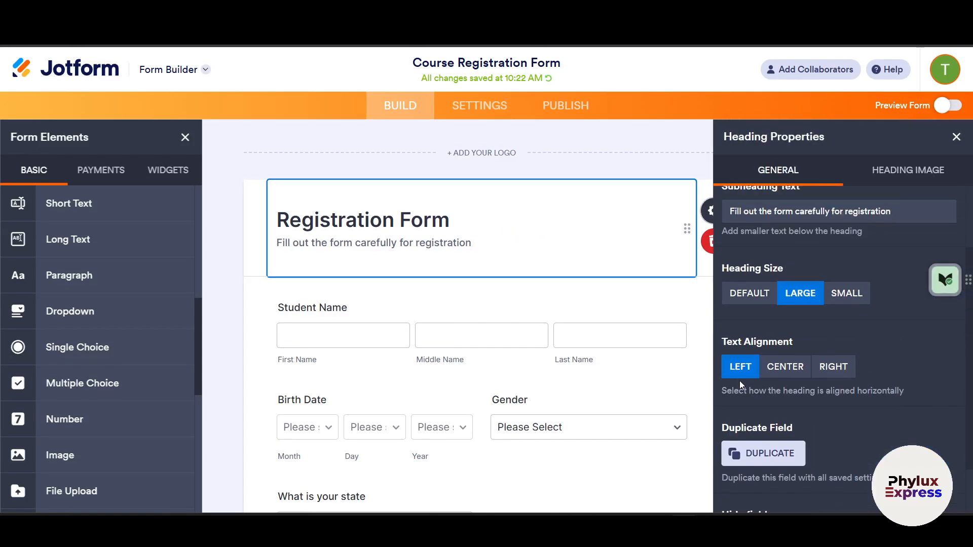
click(364, 168)
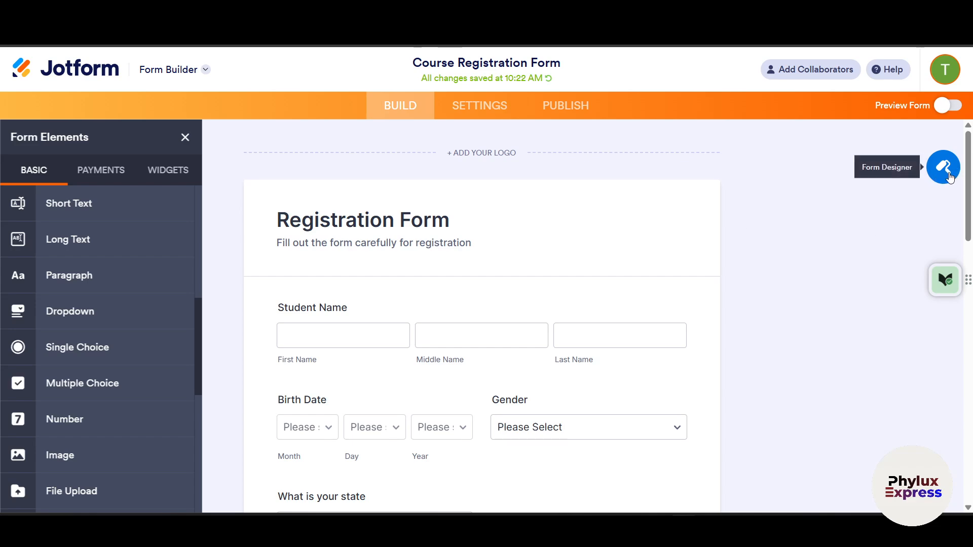
- Apply the brown-and-cream color scheme (page #5a4b44, form #efe8d4) in Form Designer
click(948, 176)
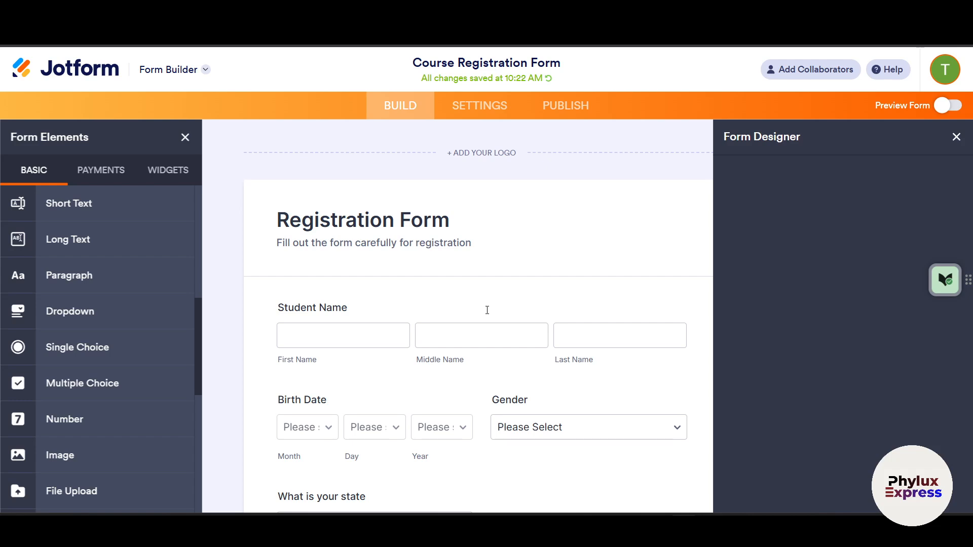
scroll(486, 307, down, 2)
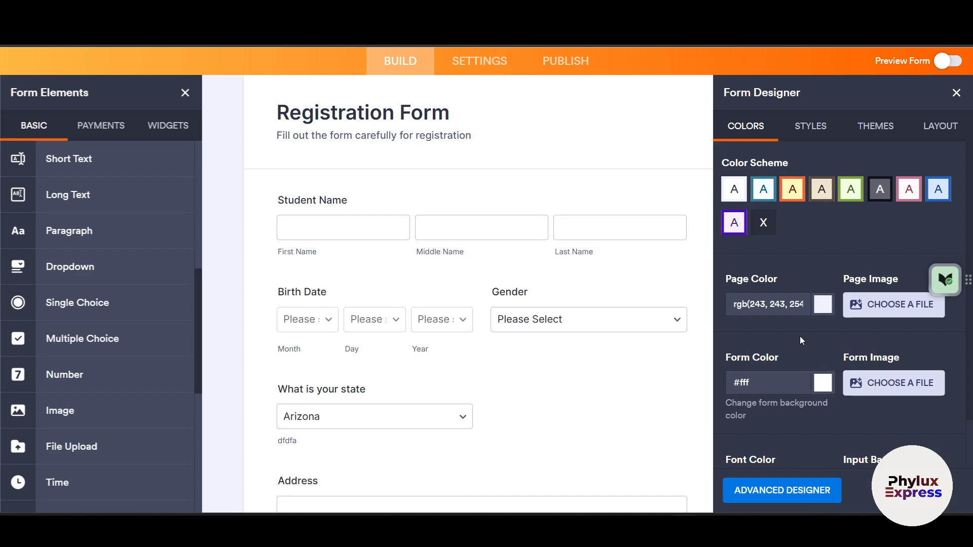
scroll(823, 325, down, 1)
scroll(795, 325, up, 1)
click(822, 190)
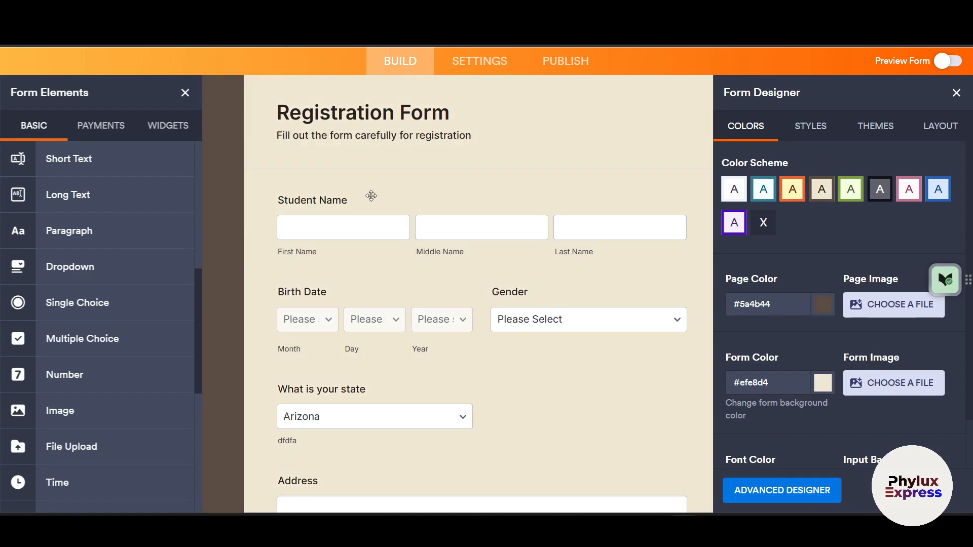
scroll(372, 195, up, 3)
click(823, 181)
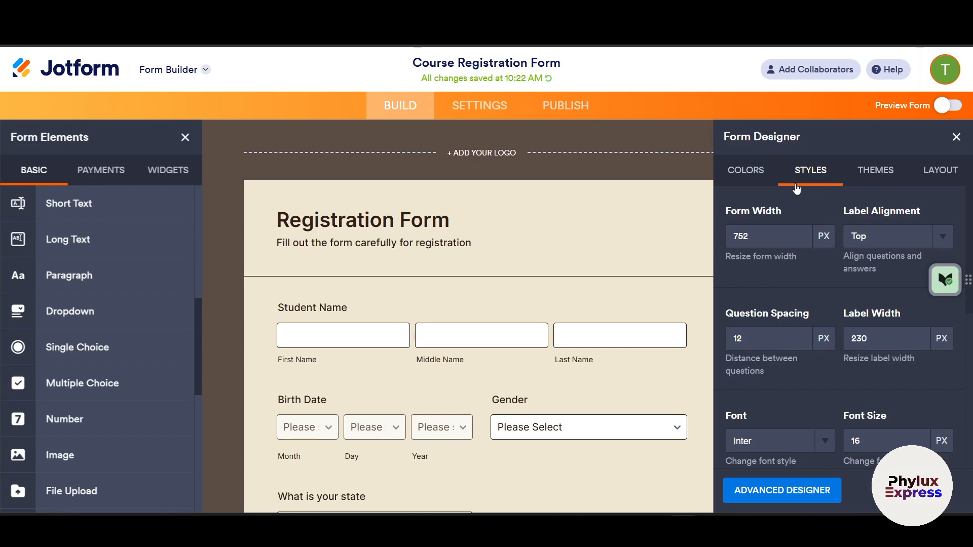
- Use the Blue Ocean theme, giving the form an ocean-image page background
click(875, 171)
scroll(876, 319, down, 2)
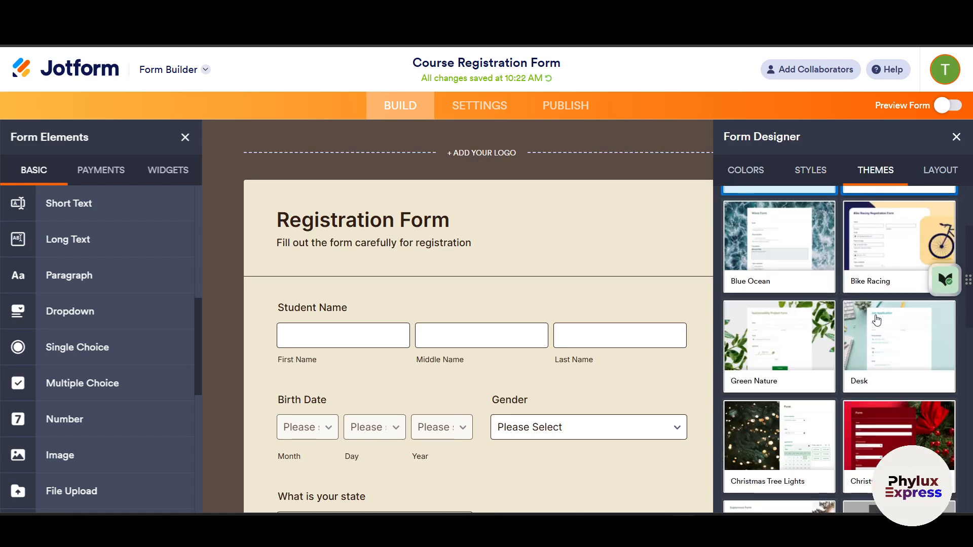
mouse_move(760, 288)
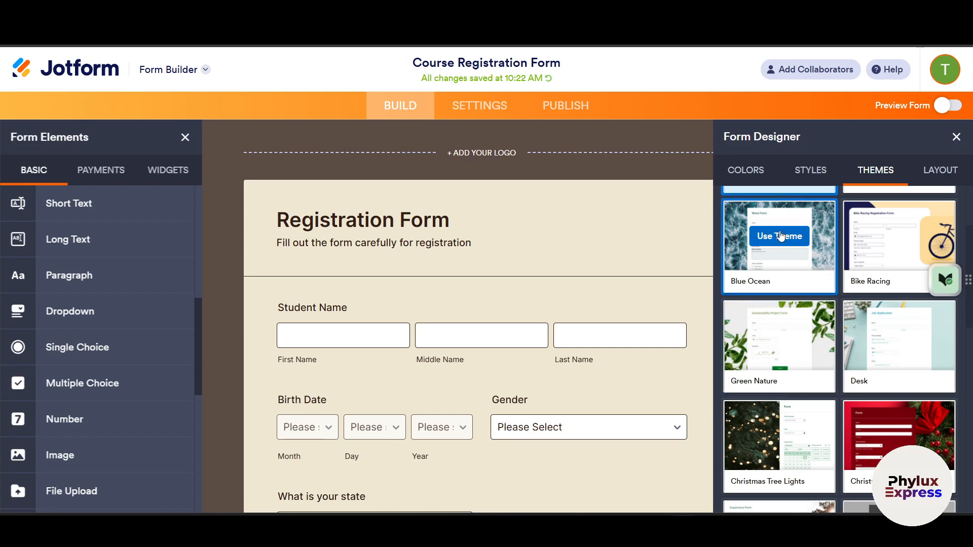
click(781, 235)
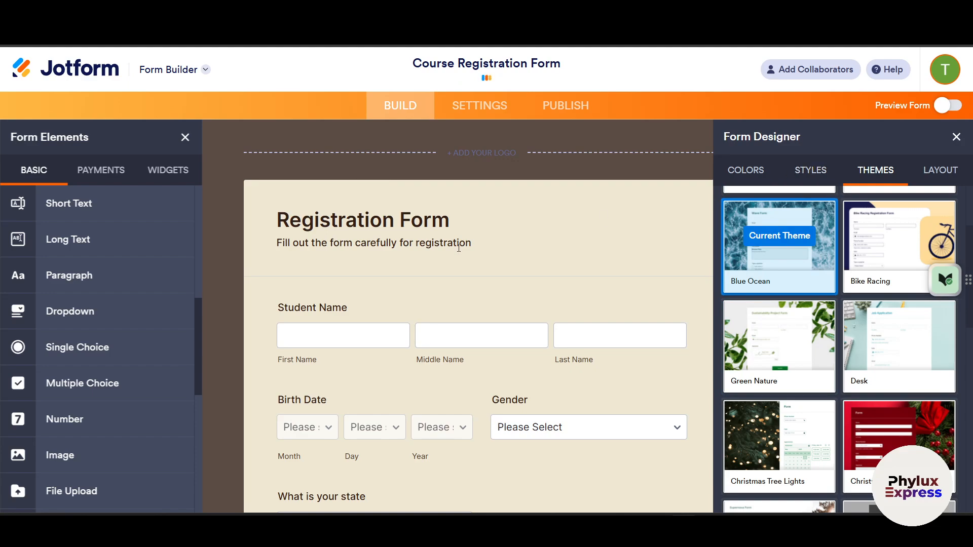
scroll(461, 256, down, 3)
scroll(476, 279, up, 3)
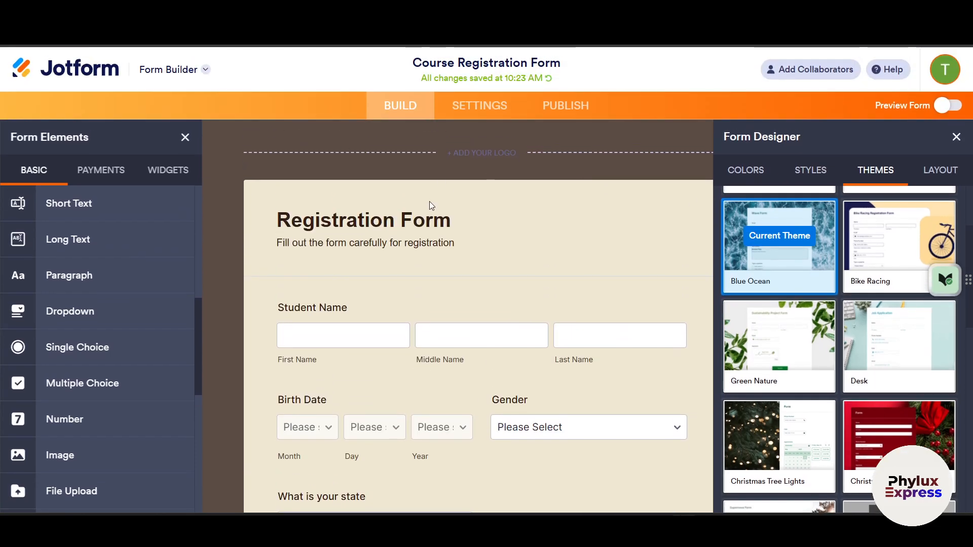
scroll(361, 272, down, 3)
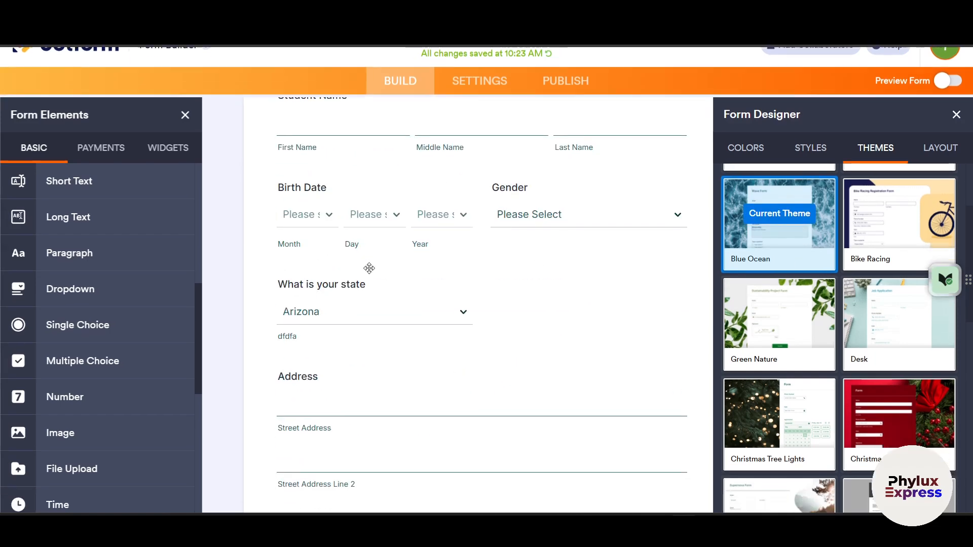
scroll(385, 285, up, 4)
scroll(395, 284, down, 4)
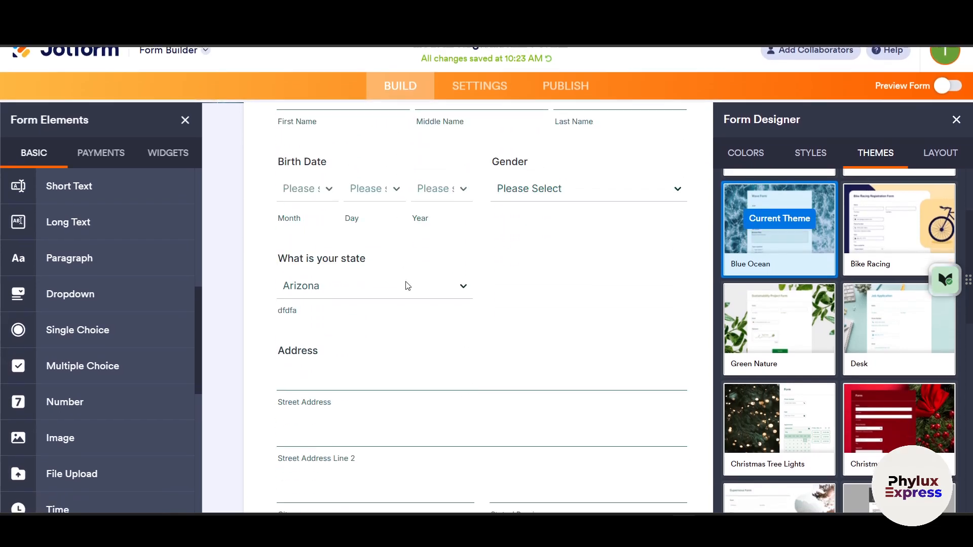
scroll(403, 282, up, 4)
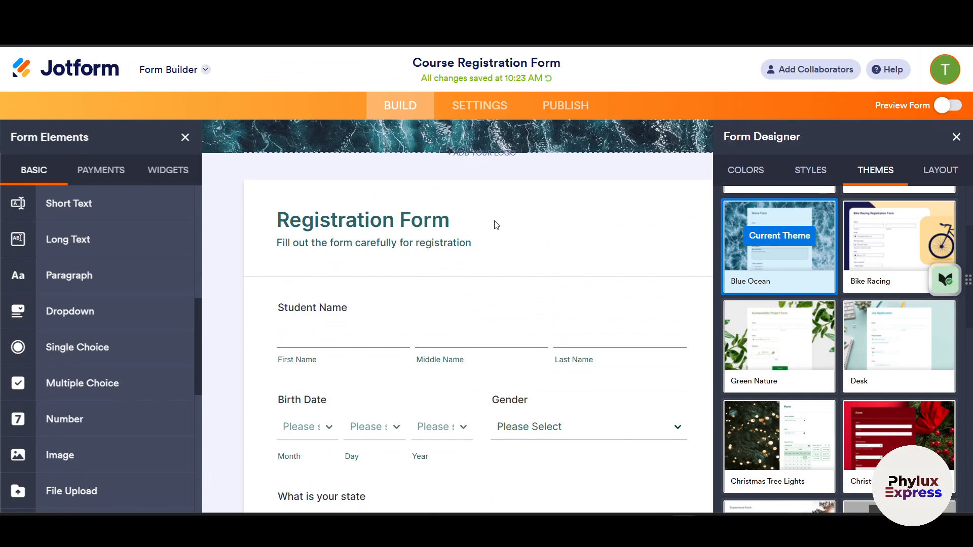
- Browse the Form Designer's color settings and classic/card layout options
click(748, 168)
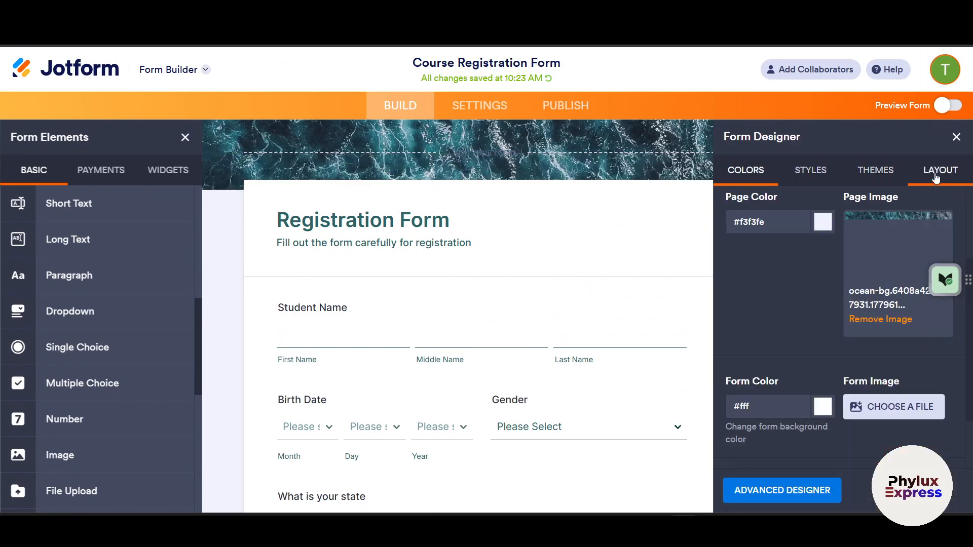
click(938, 171)
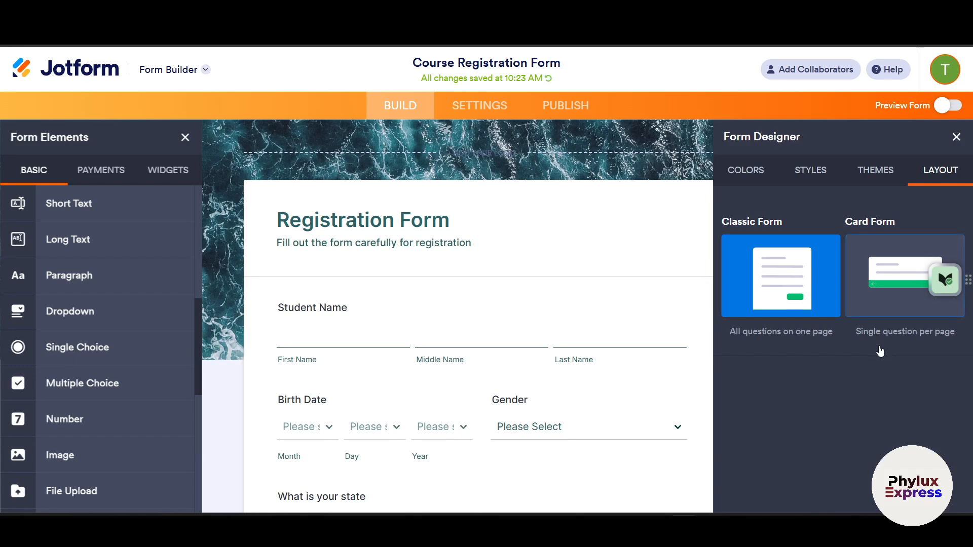
scroll(499, 424, down, 5)
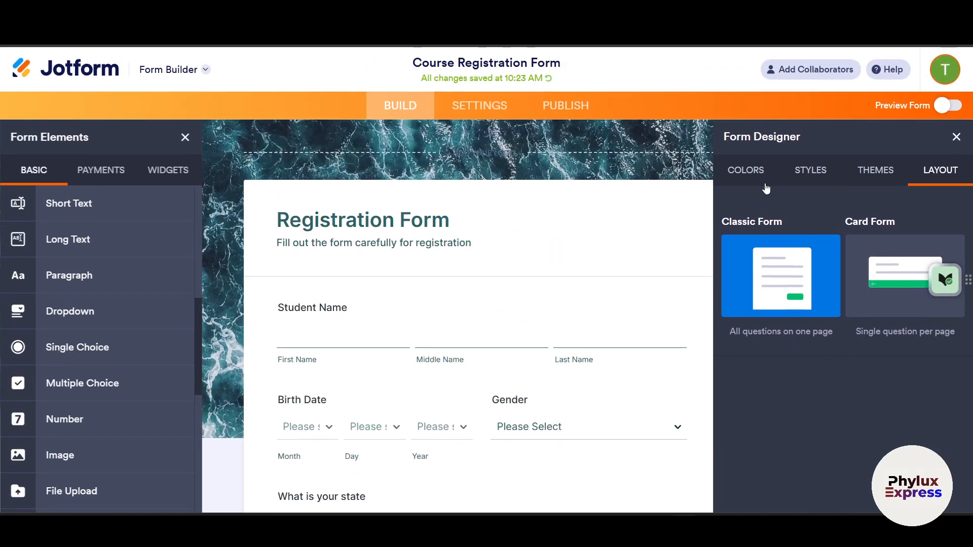
click(760, 178)
scroll(823, 258, down, 4)
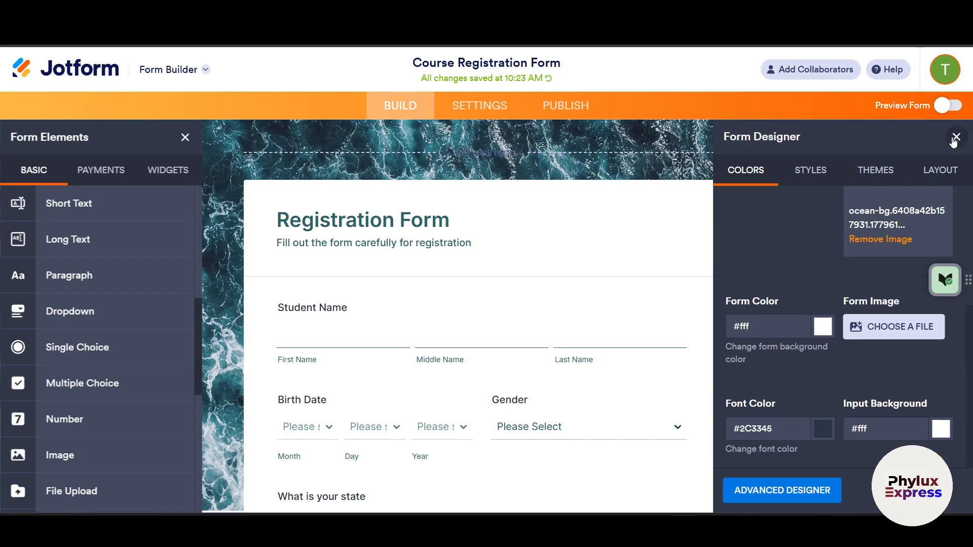
- Close the Form Designer panel, reopen and close it again, then open Form Settings
click(954, 138)
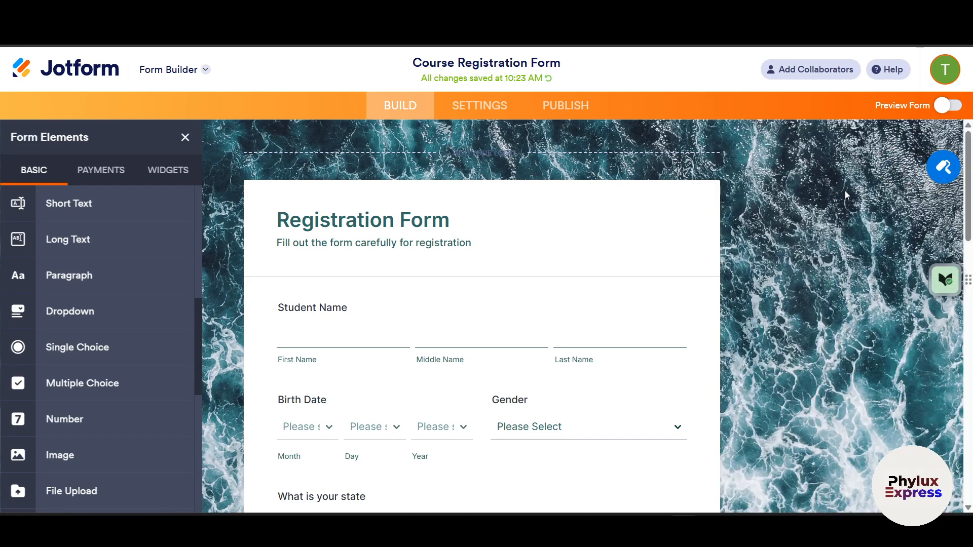
click(943, 168)
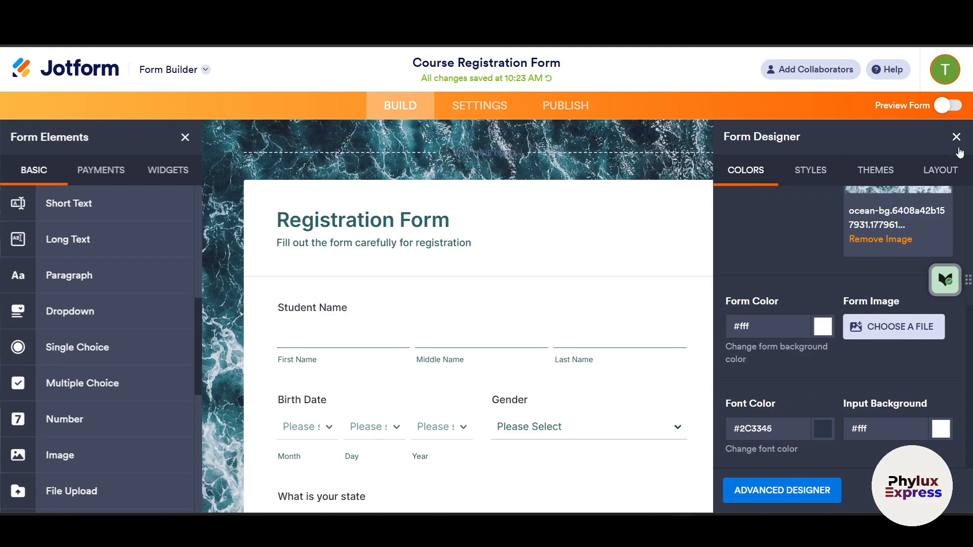
click(956, 137)
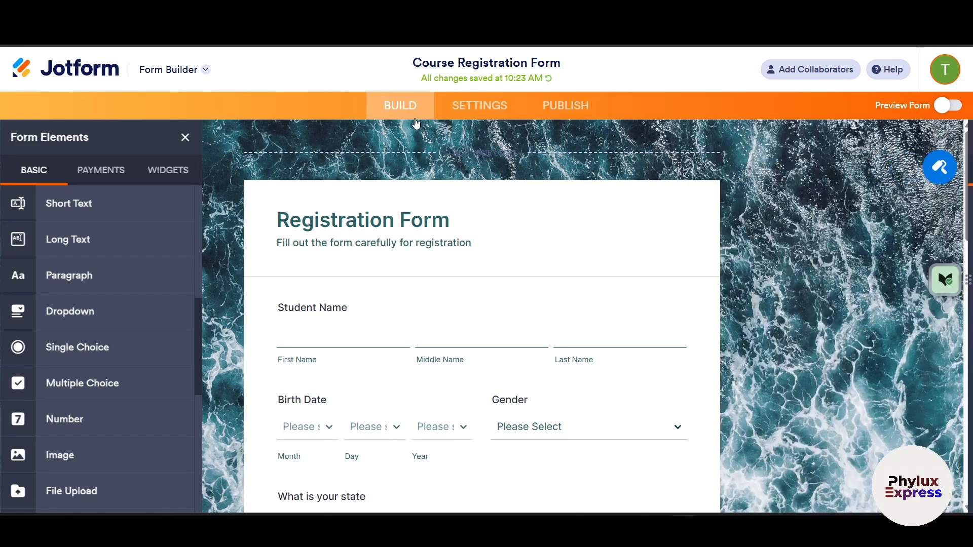
click(489, 112)
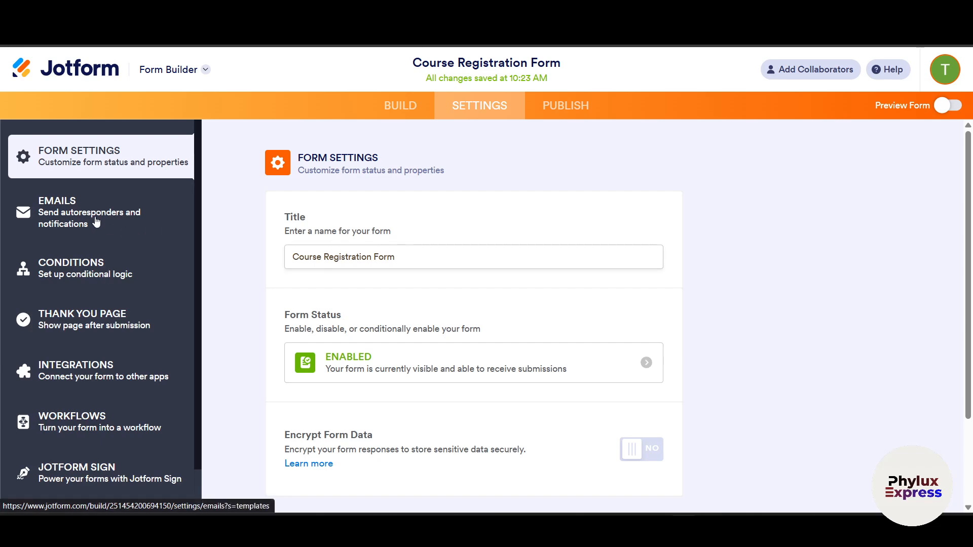
- Go to Emails settings and edit the Notification 1 email
click(131, 217)
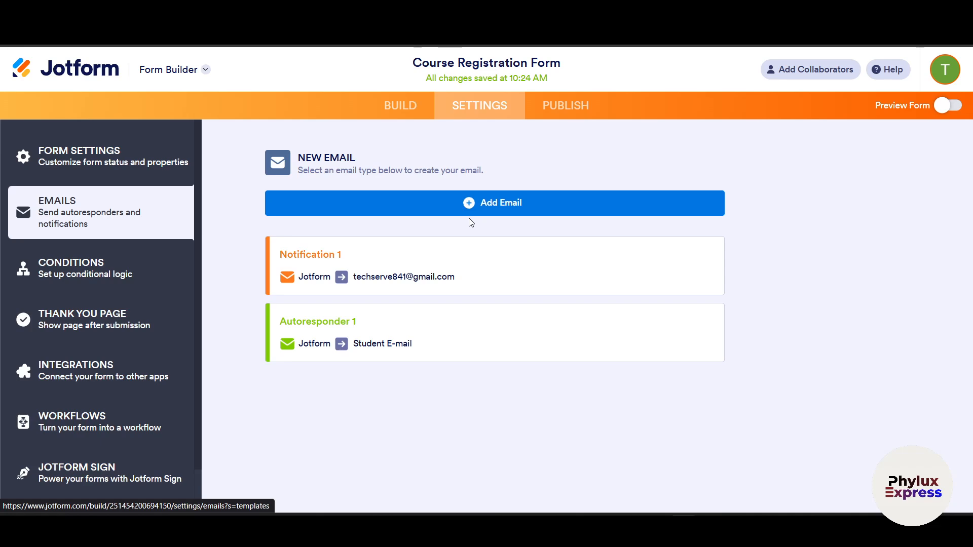
mouse_move(448, 292)
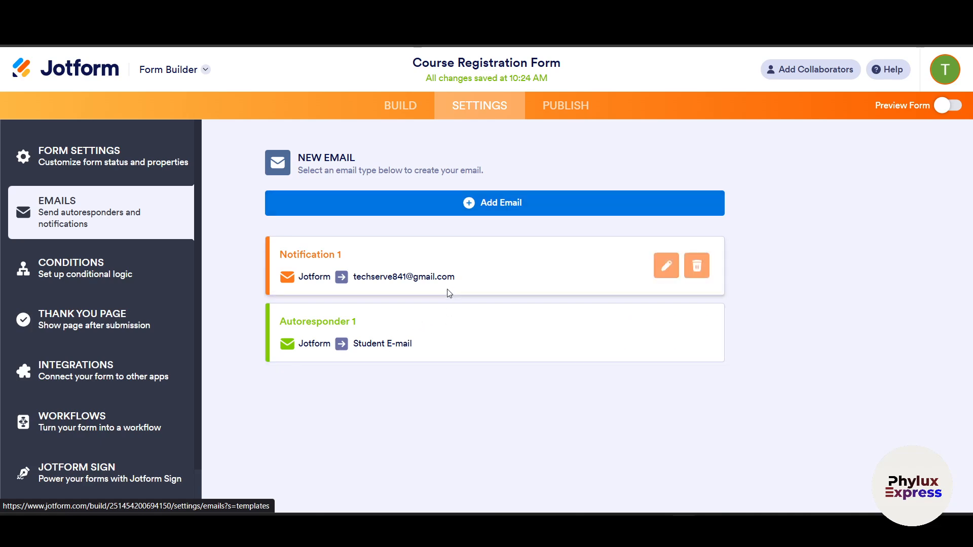
click(664, 269)
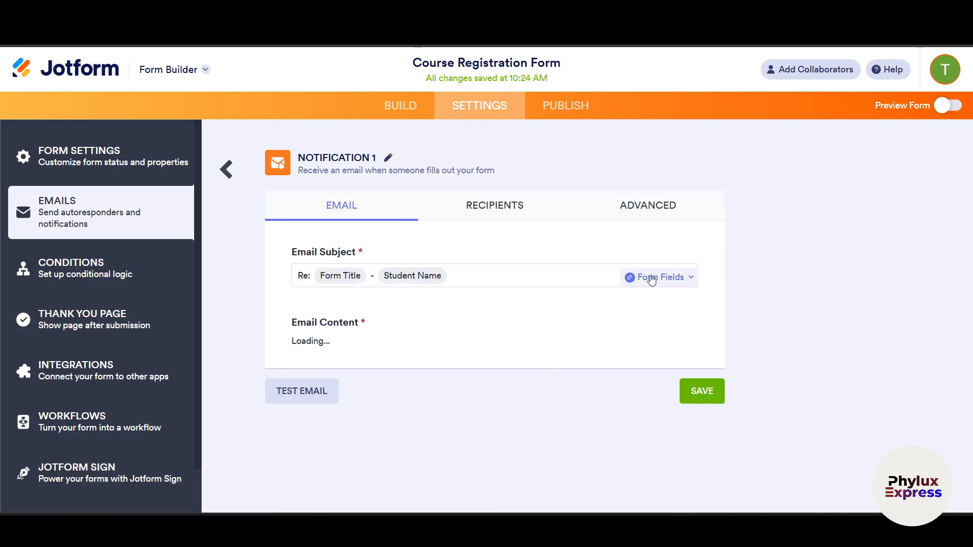
- Browse Notification 1's Advanced, Recipients and Email tabs
click(649, 219)
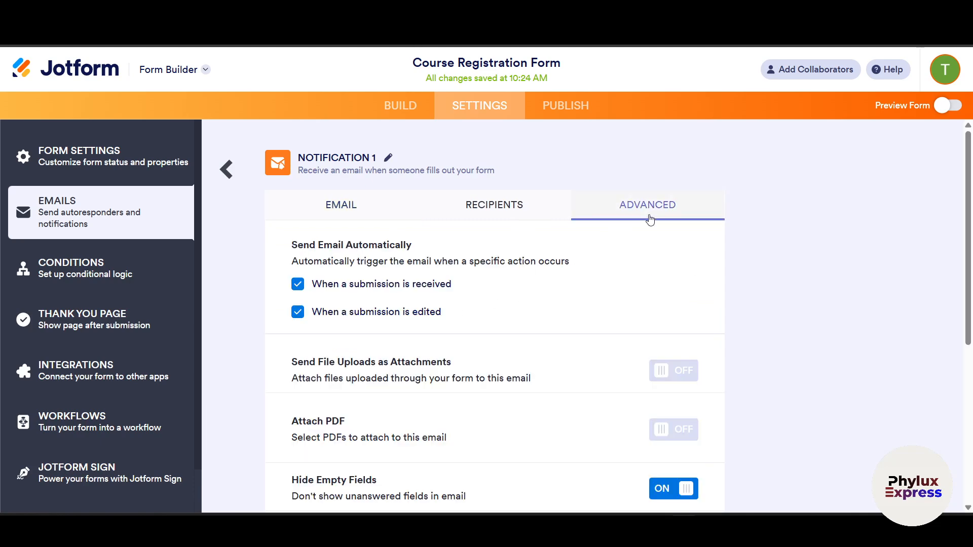
scroll(639, 244, down, 1)
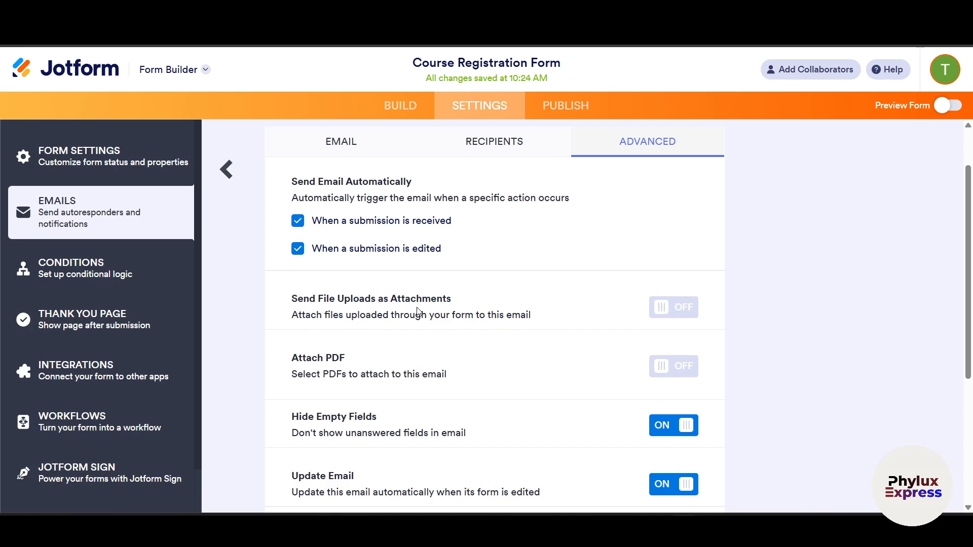
scroll(420, 310, up, 1)
scroll(420, 310, down, 4)
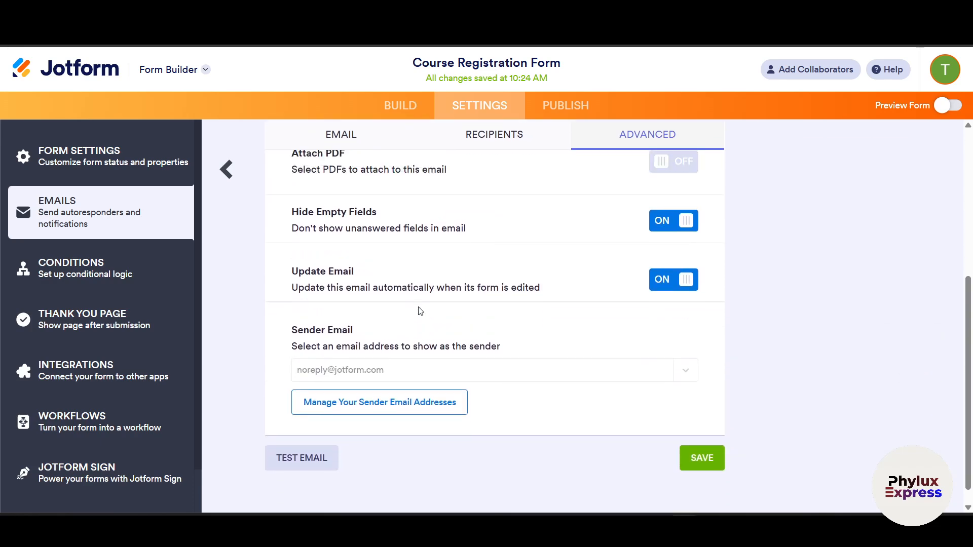
scroll(421, 310, up, 3)
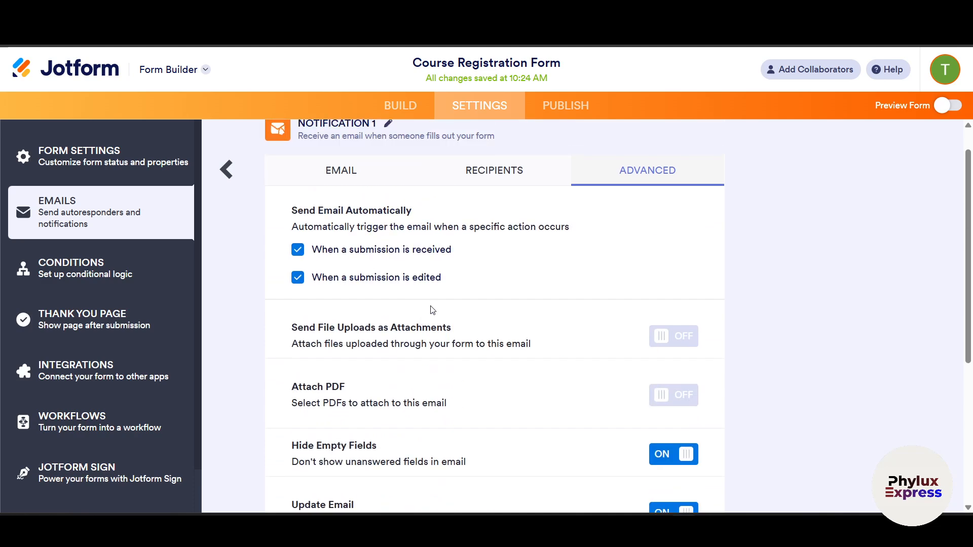
scroll(433, 299, up, 1)
click(378, 215)
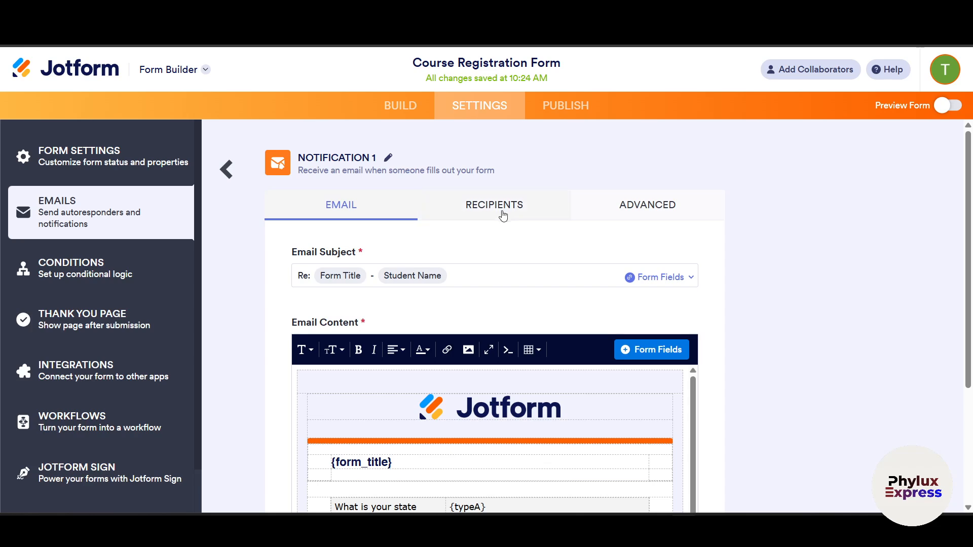
click(503, 217)
click(345, 207)
scroll(510, 300, down, 3)
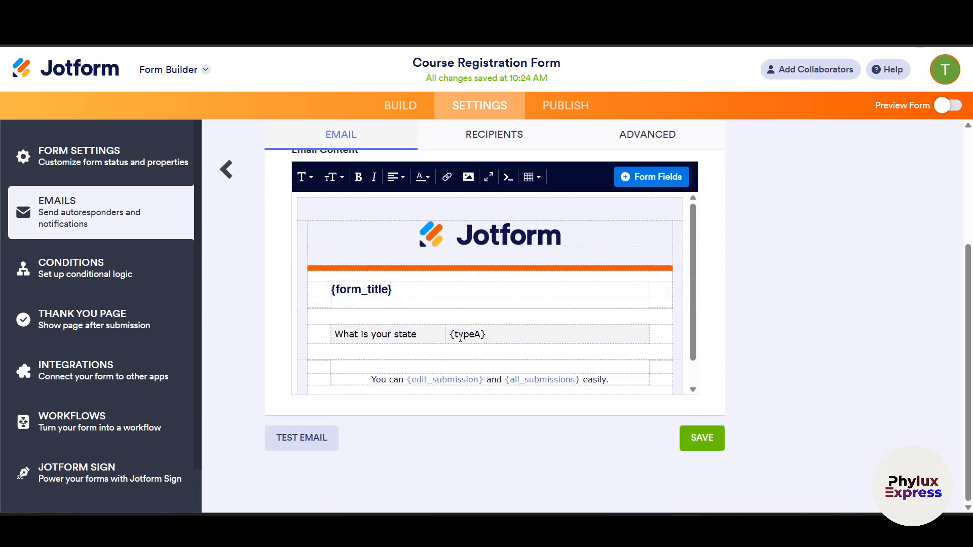
scroll(460, 338, up, 2)
scroll(456, 375, down, 3)
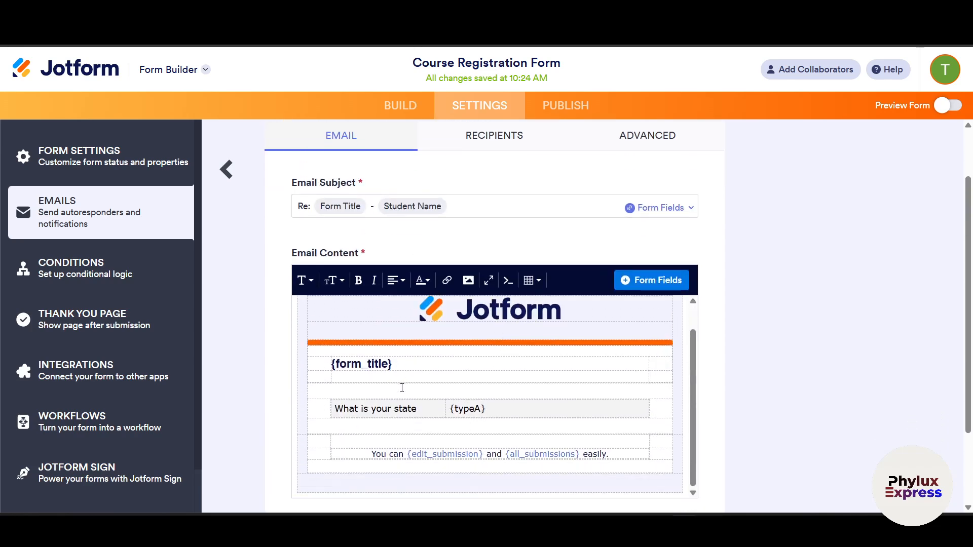
- Select the form_title placeholder and state row in the email body, then open Conditions
click(349, 325)
double_click(348, 325)
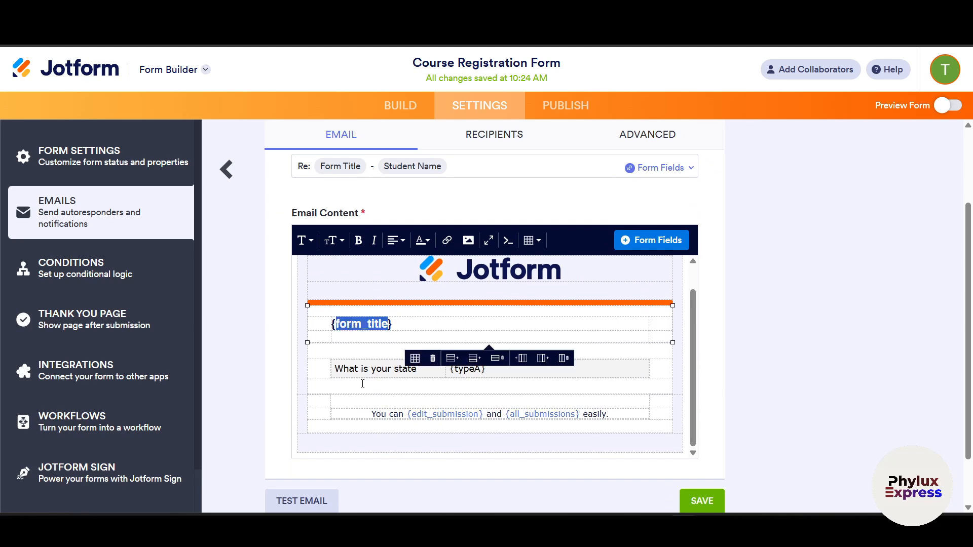
click(363, 383)
click(403, 370)
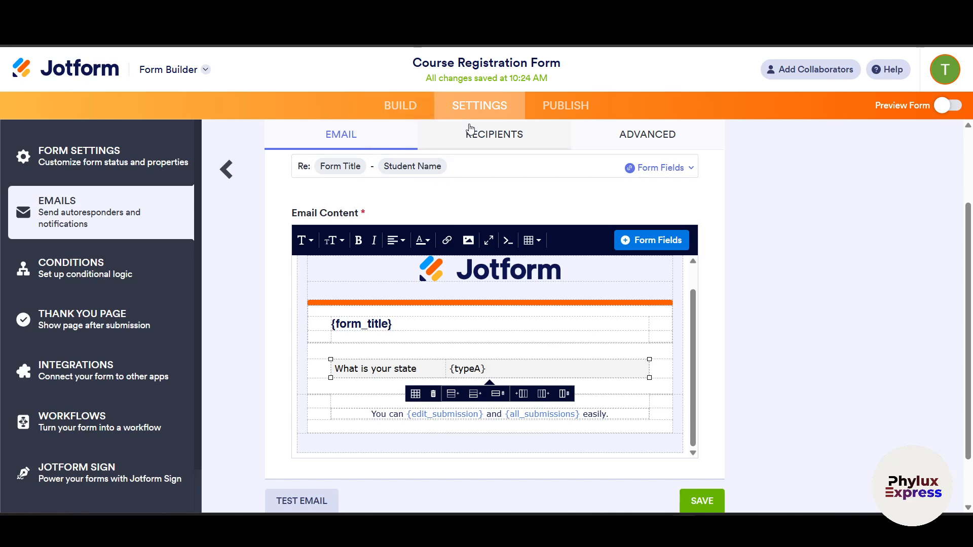
click(92, 271)
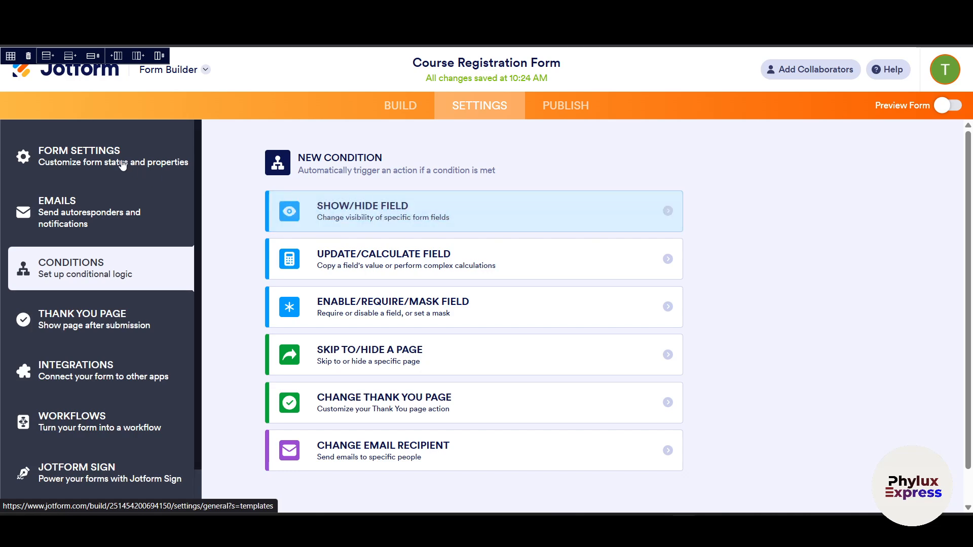
- Return to the Build view, scroll through the registration form, then reopen Form Settings
click(404, 110)
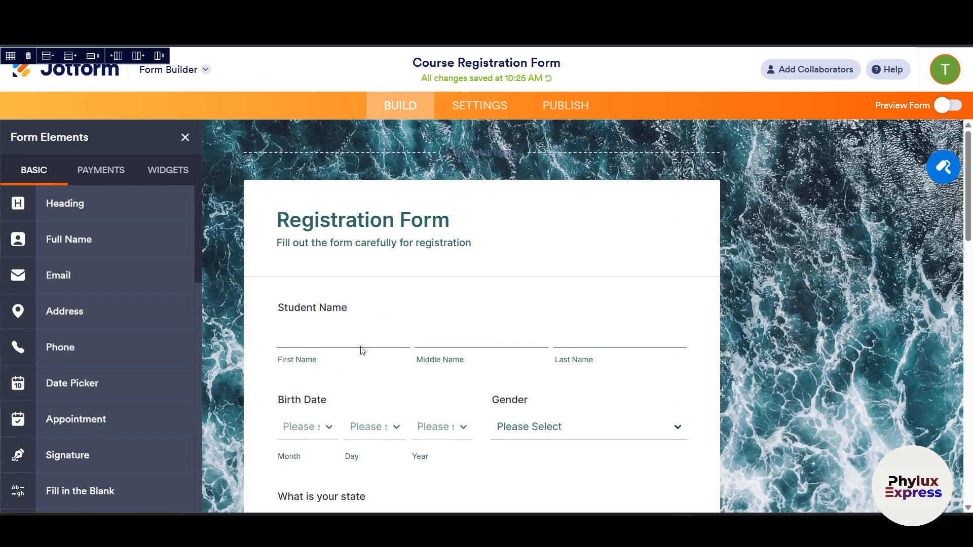
scroll(360, 348, down, 2)
scroll(407, 281, down, 2)
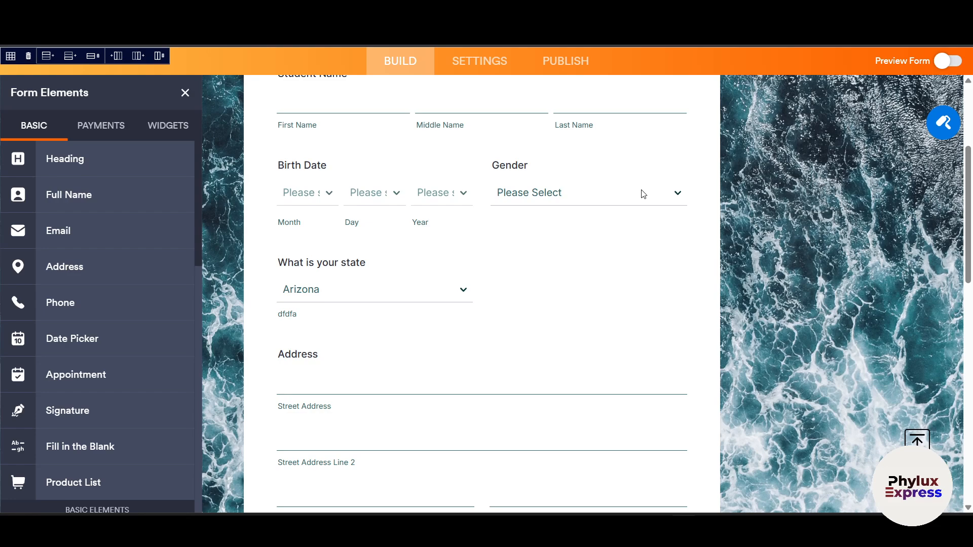
scroll(558, 304, down, 2)
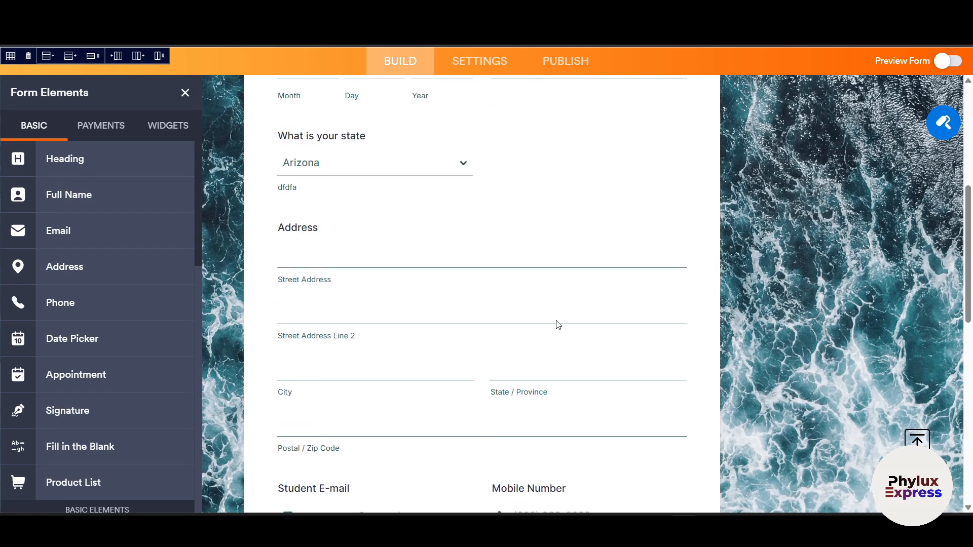
scroll(614, 279, up, 1)
scroll(419, 306, down, 2)
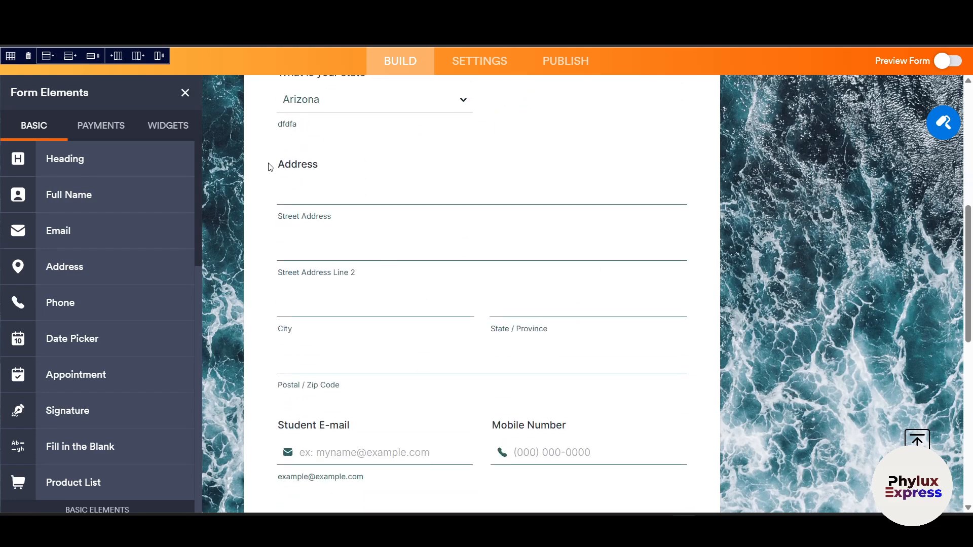
scroll(423, 266, up, 2)
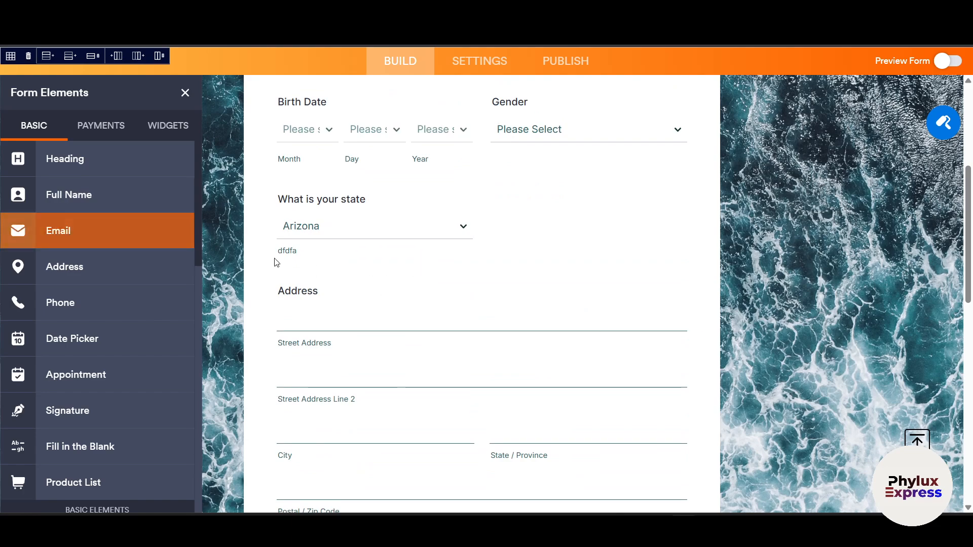
click(490, 65)
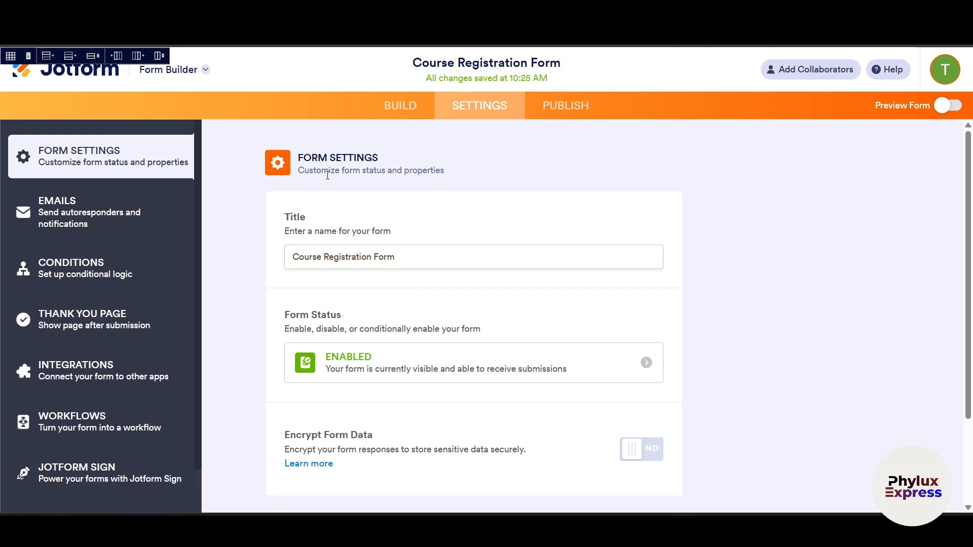
- Look over the Conditions options, then go to the Thank You Page settings
click(60, 276)
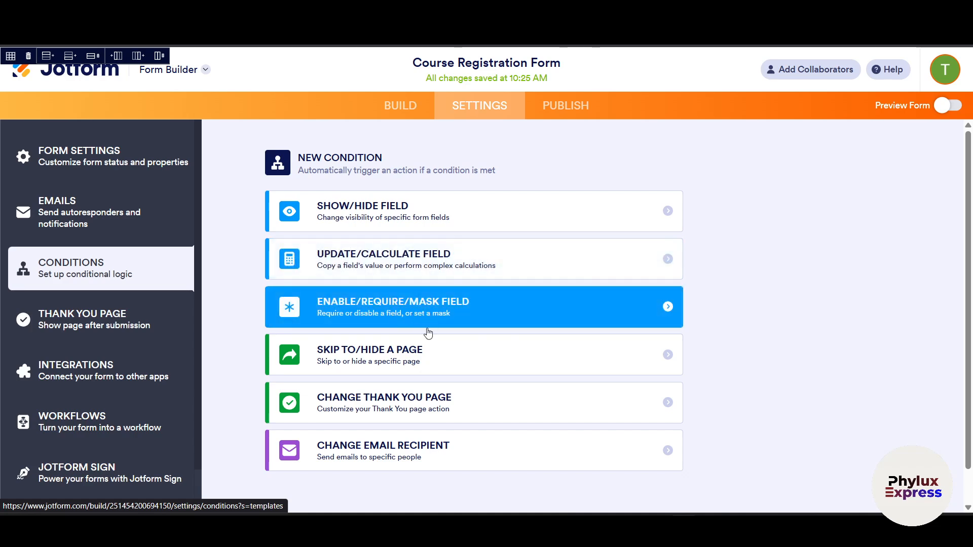
scroll(504, 404, down, 2)
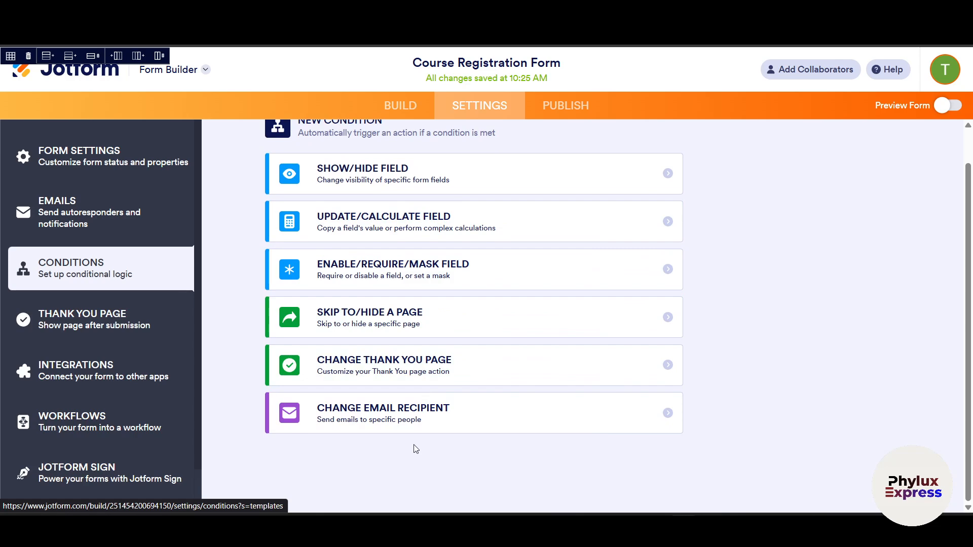
click(86, 324)
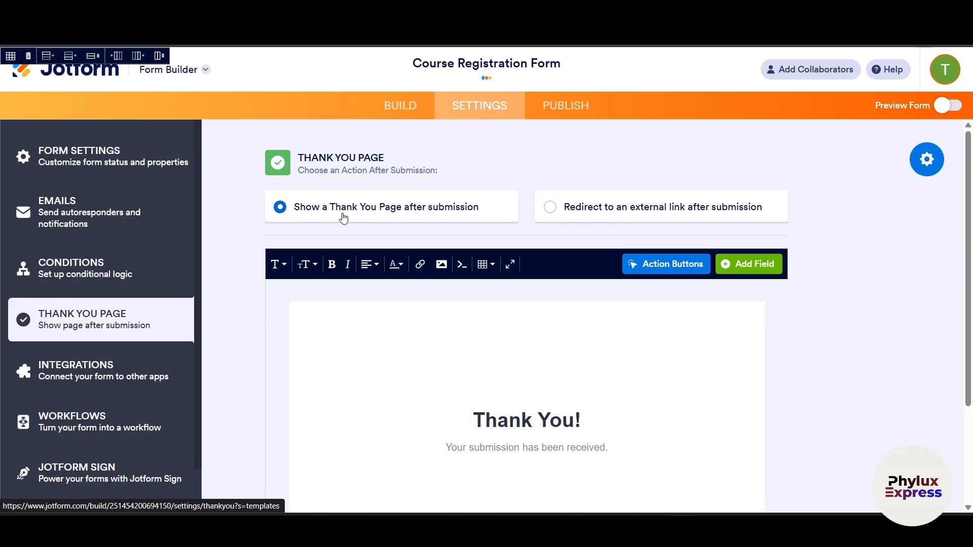
- Choose 'Redirect to an external link after submission', select the Enter URL field, then open Integrations
scroll(406, 229, down, 1)
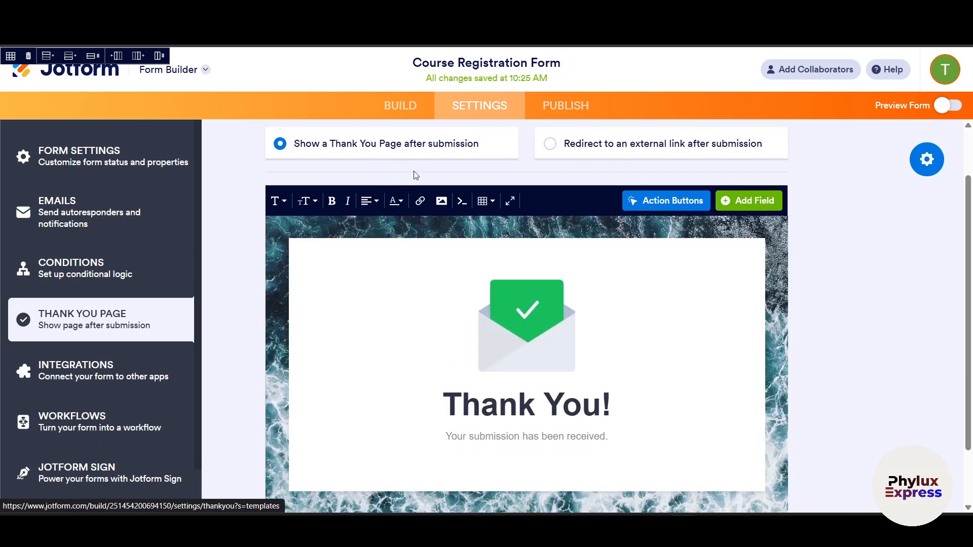
scroll(578, 275, down, 1)
scroll(753, 336, up, 2)
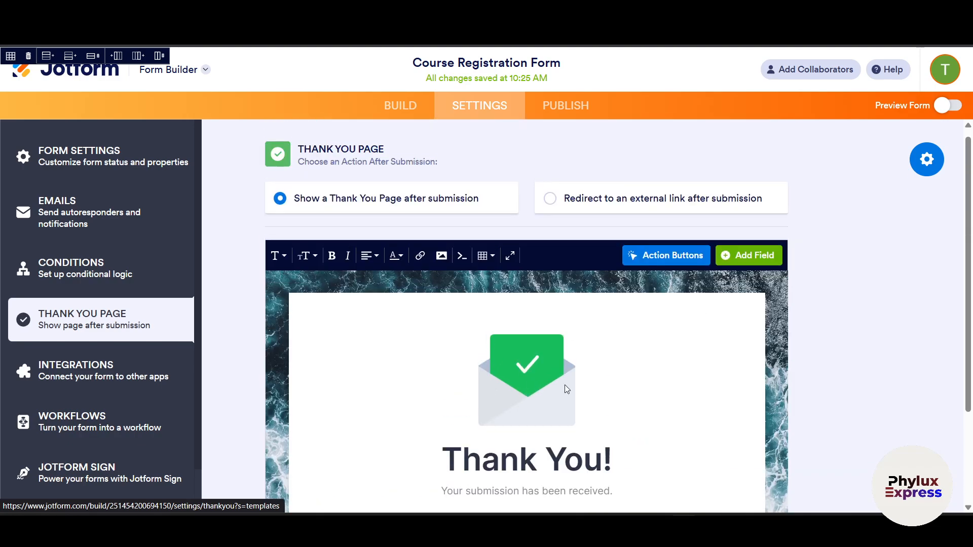
scroll(584, 426, down, 2)
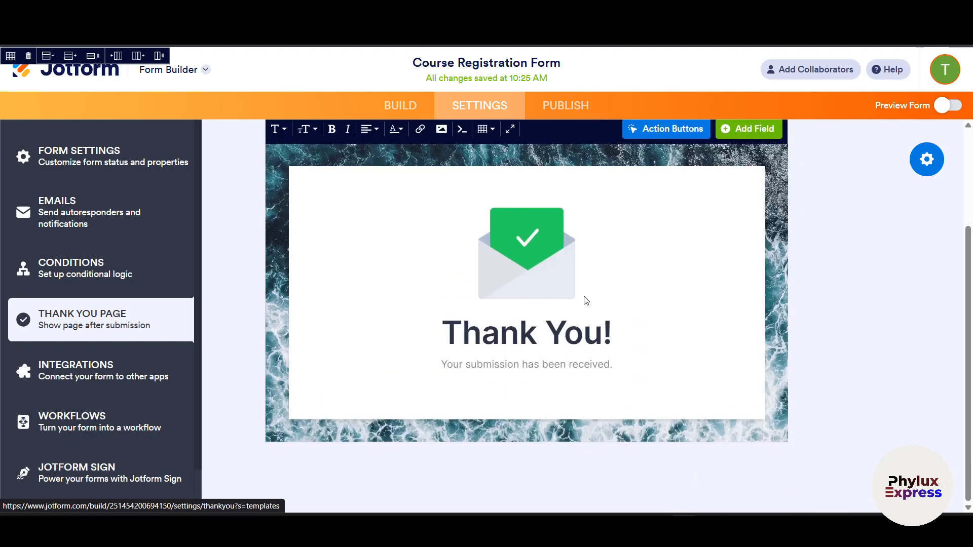
scroll(586, 301, up, 2)
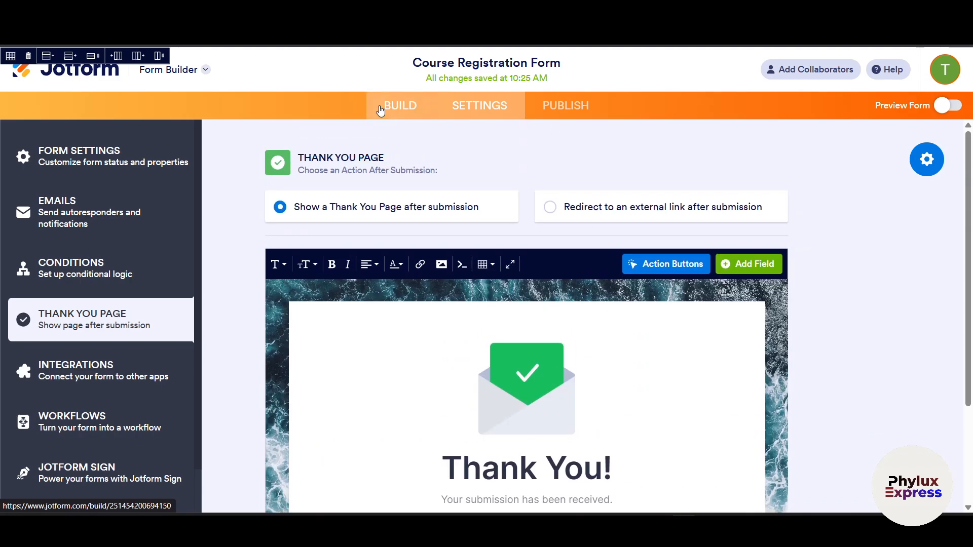
click(561, 217)
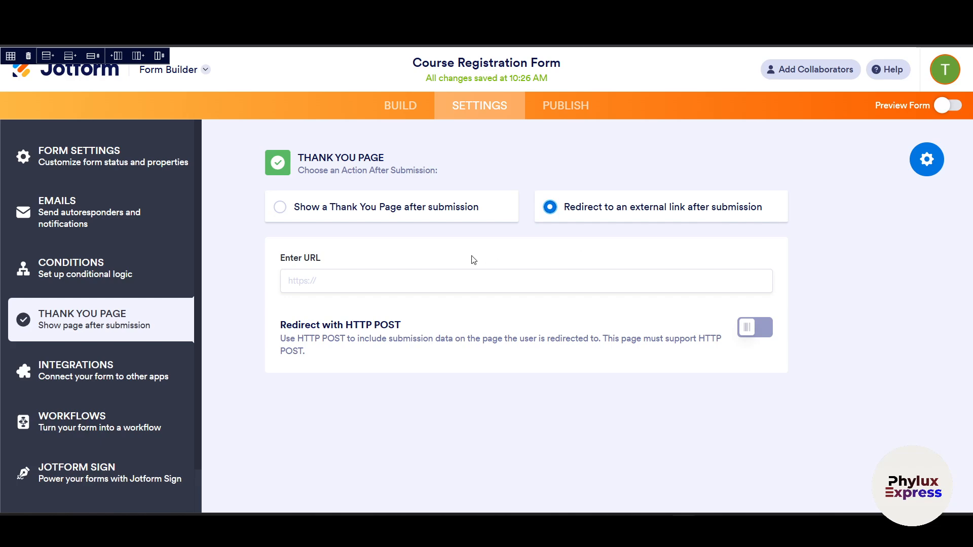
click(348, 287)
click(95, 376)
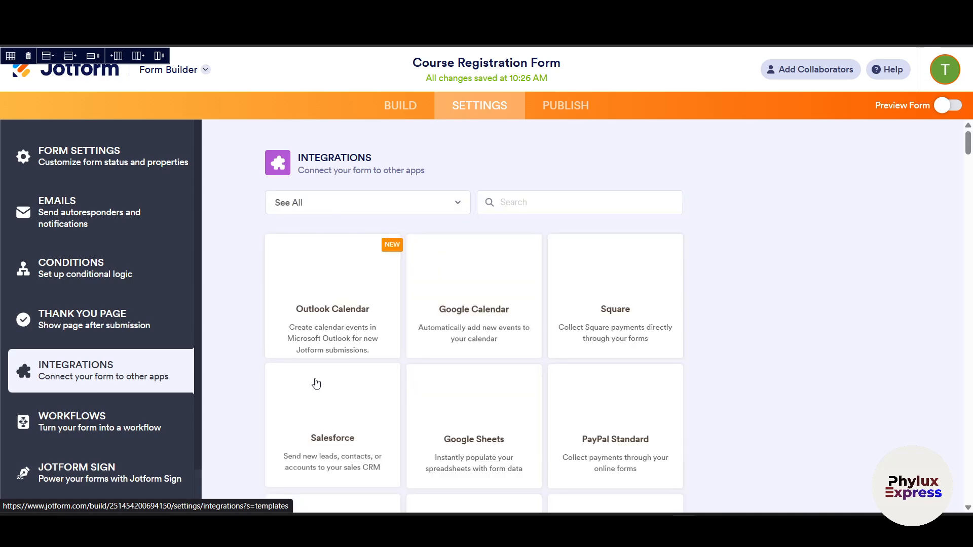
- Browse the form's integrations and filter them by searching 'Shop'
scroll(447, 295, down, 2)
scroll(494, 261, up, 2)
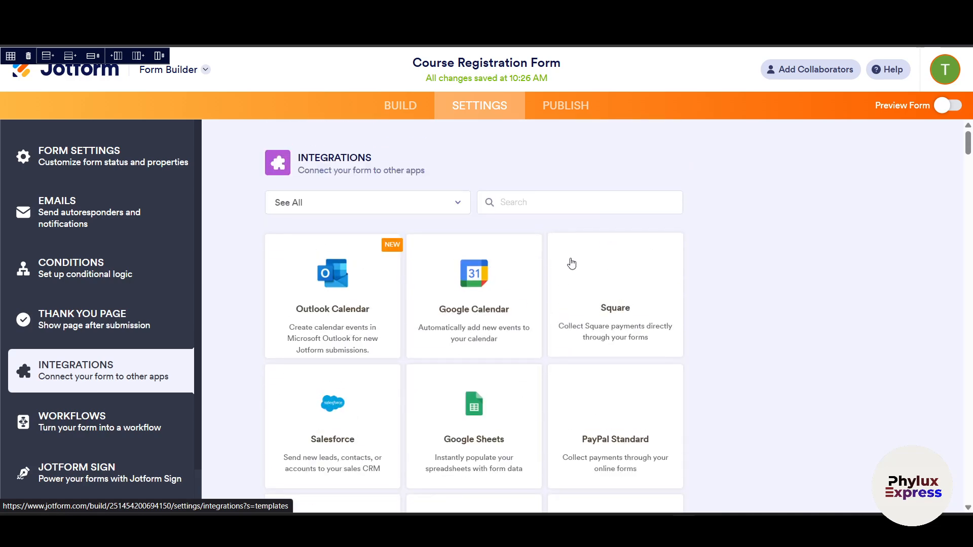
click(573, 206)
scroll(731, 303, down, 6)
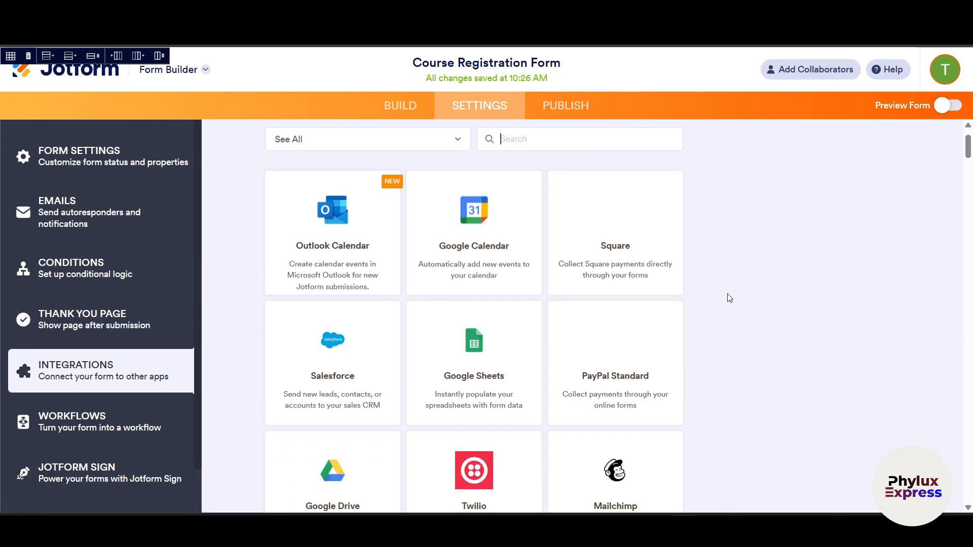
scroll(731, 299, down, 12)
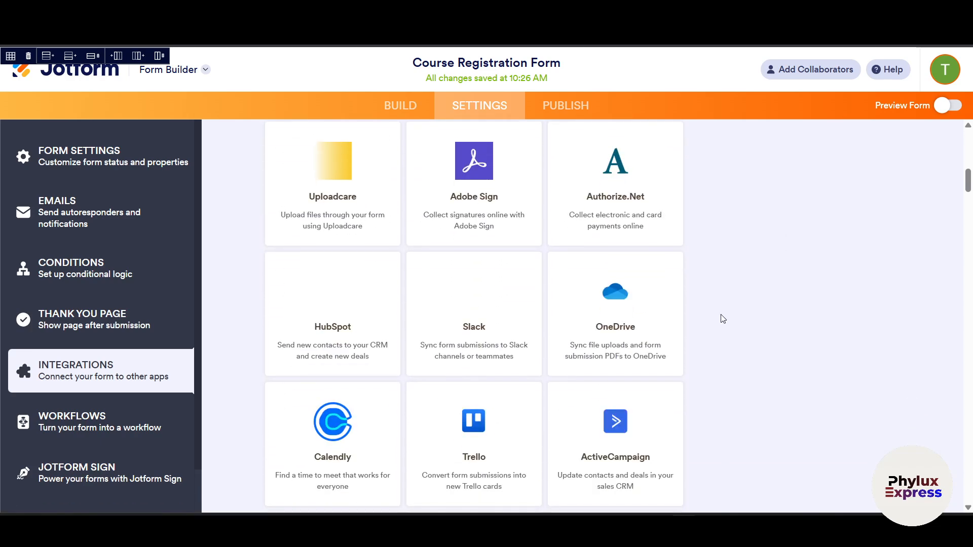
scroll(730, 332, up, 18)
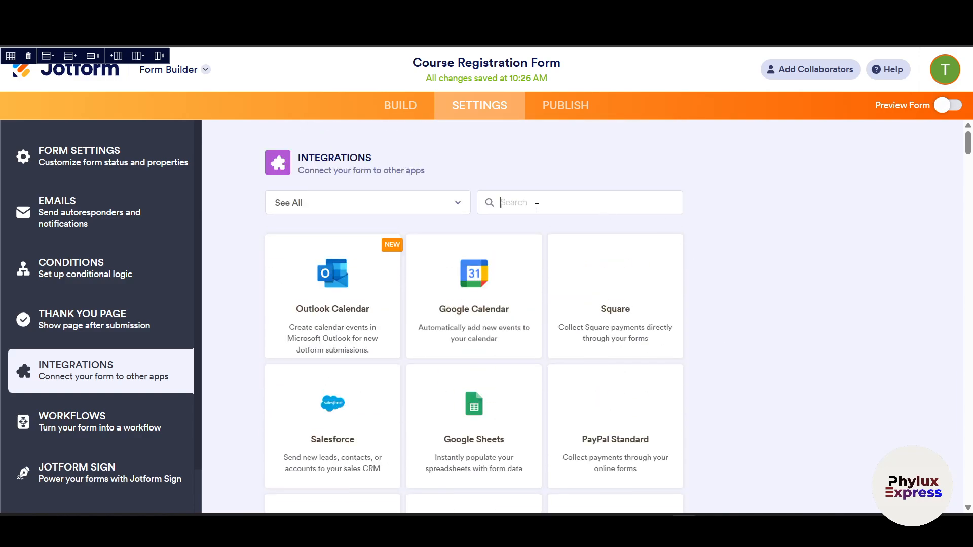
text(Sh)
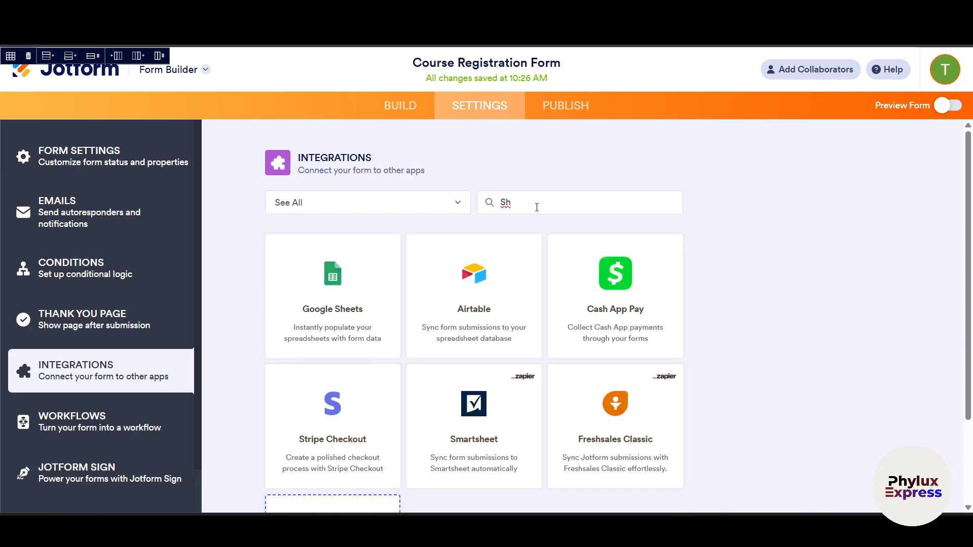
text(op)
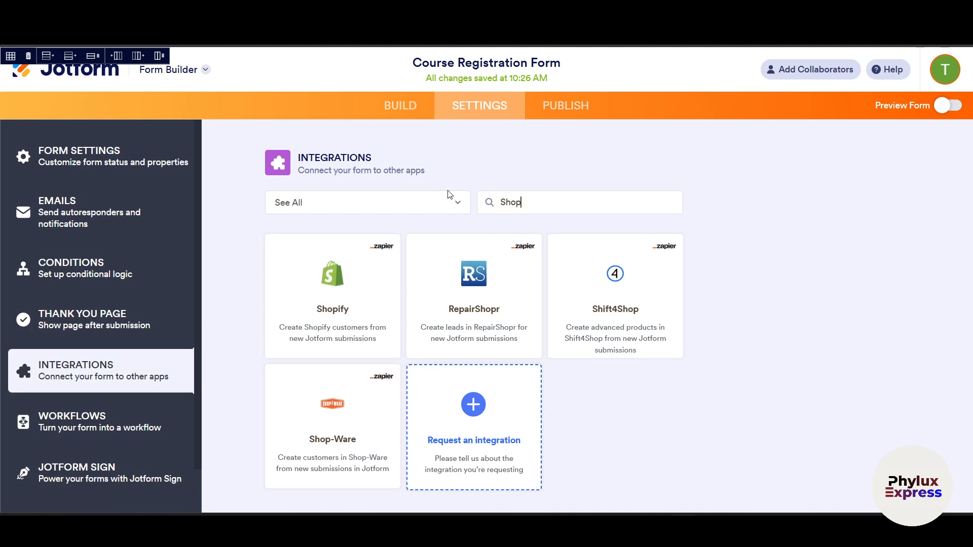
- Return to the BUILD view and turn on Preview Form
click(400, 105)
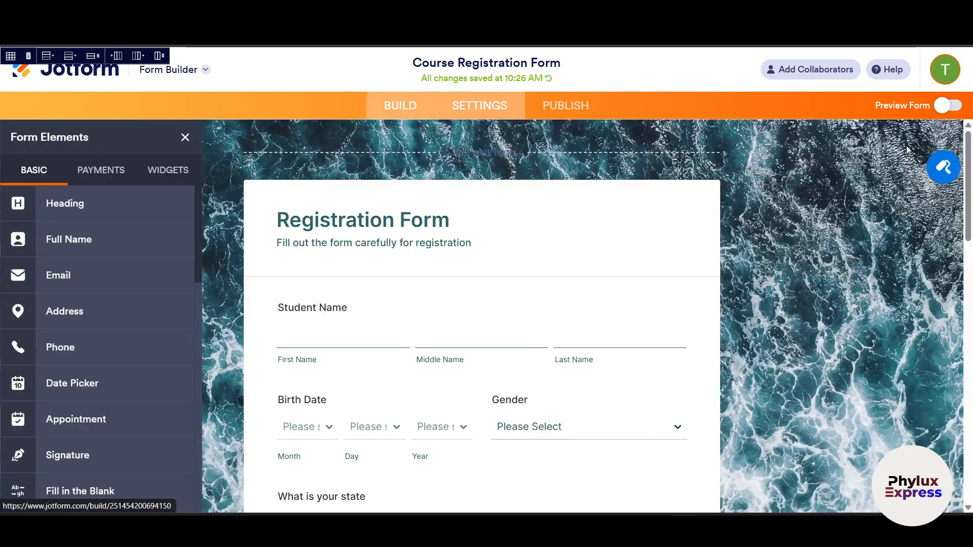
scroll(556, 313, down, 10)
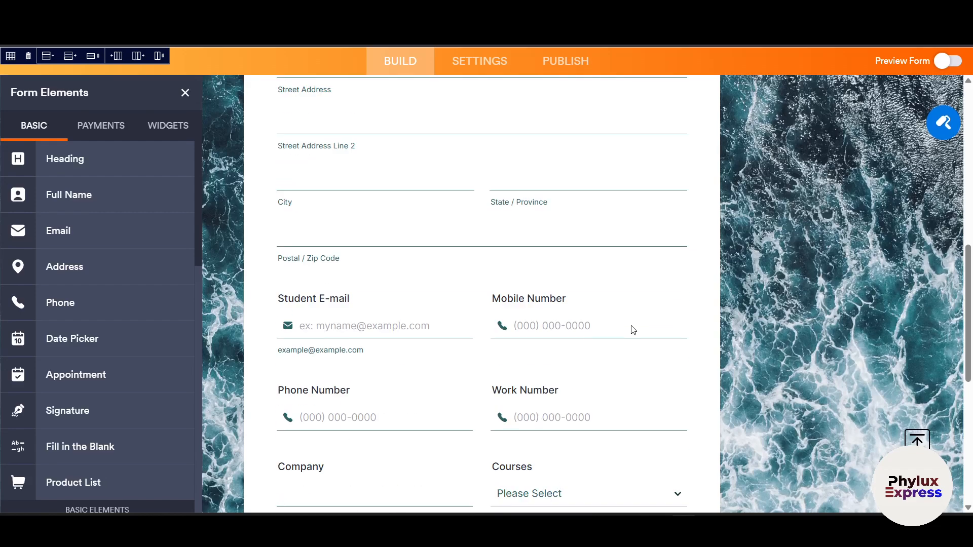
scroll(633, 330, up, 10)
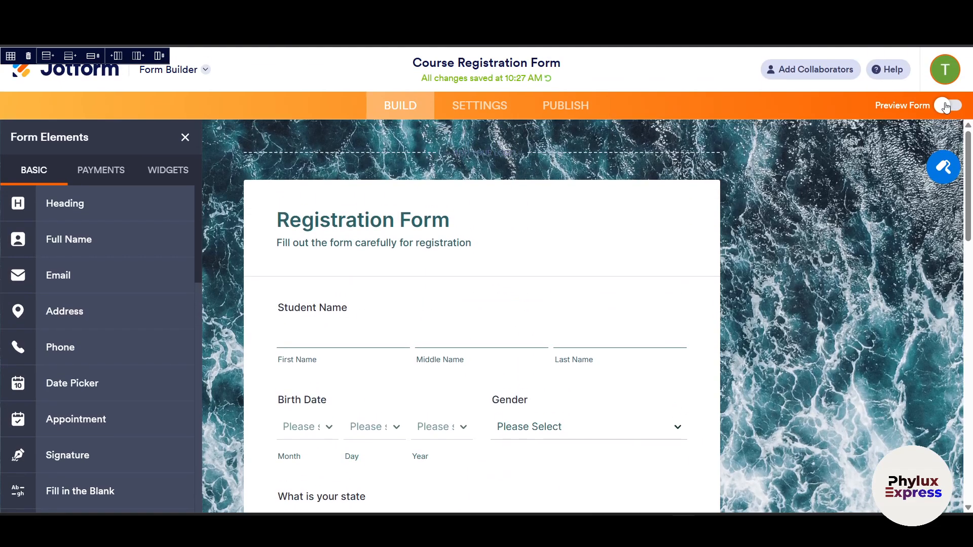
click(946, 106)
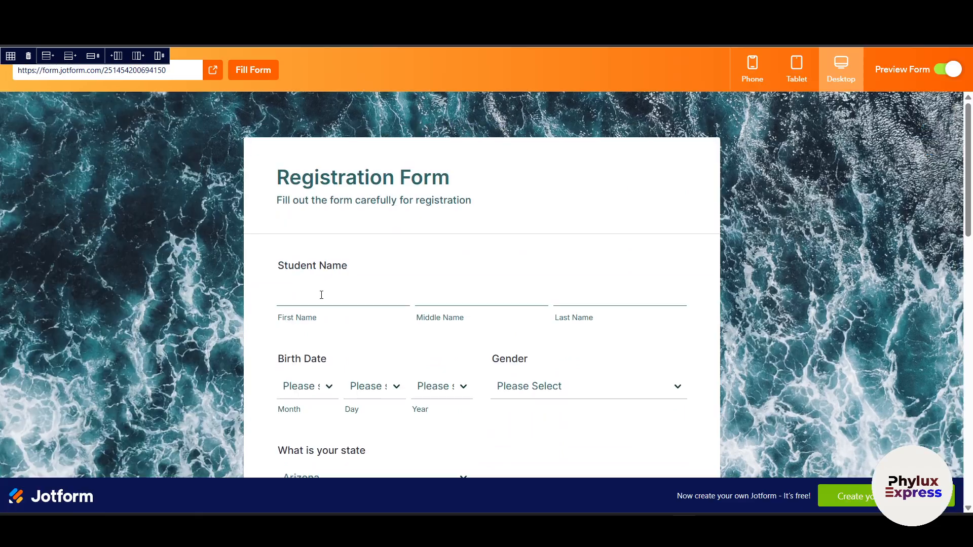
- Enter test first and last names in the preview
click(322, 297)
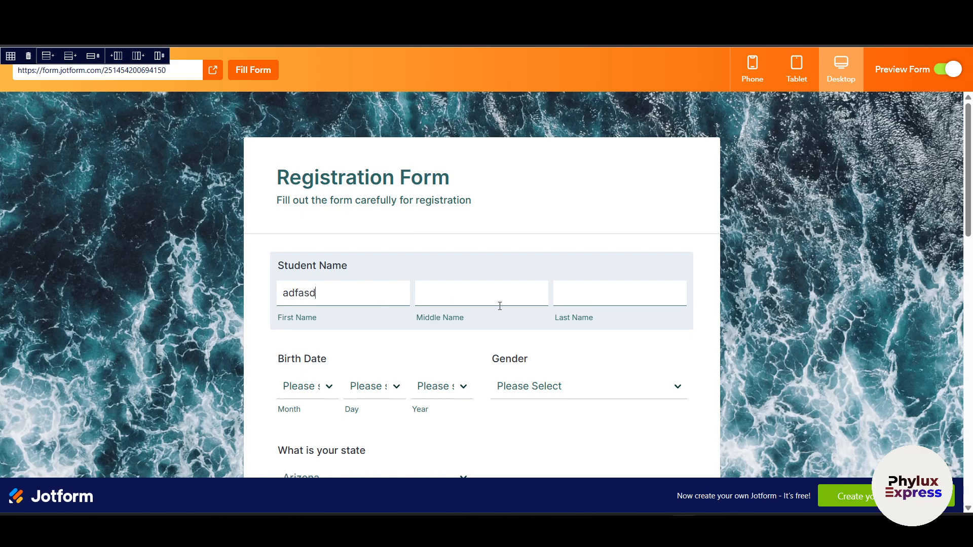
text(adsf)
click(574, 304)
text(asdfas)
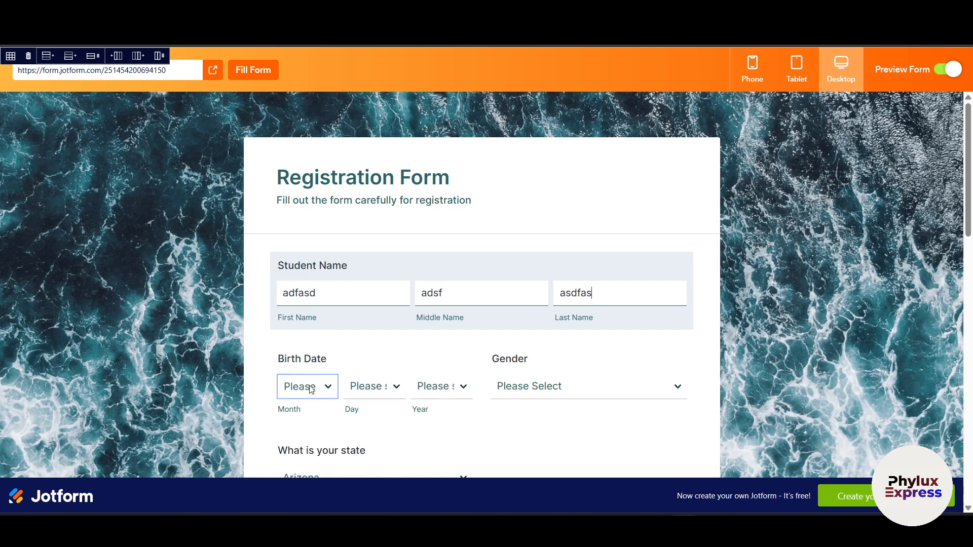
- Set the birth date to July 16, 2009 and gender to Female
click(304, 387)
click(296, 279)
click(376, 386)
click(362, 314)
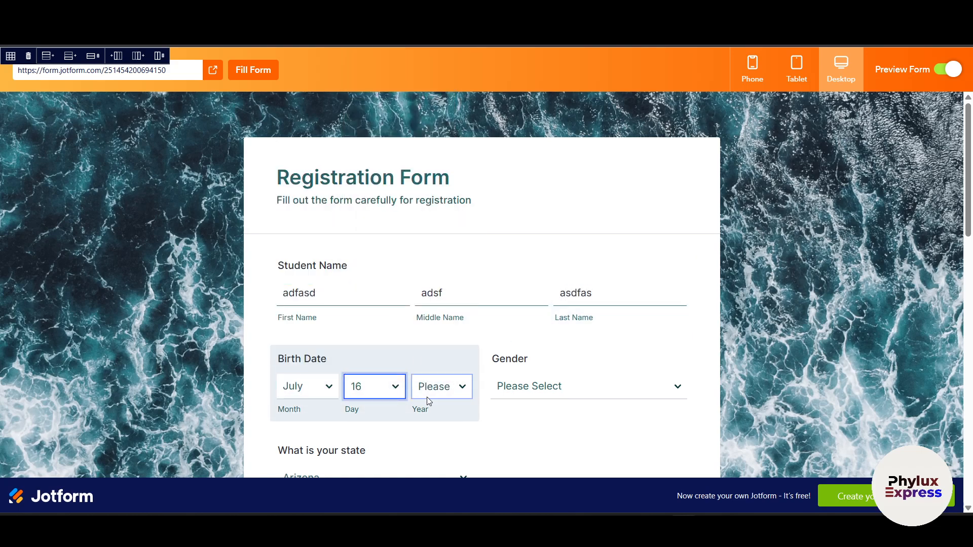
click(428, 389)
click(447, 330)
click(545, 389)
click(547, 441)
- Choose California as the state, after briefly picking Hawaii
scroll(547, 441, down, 5)
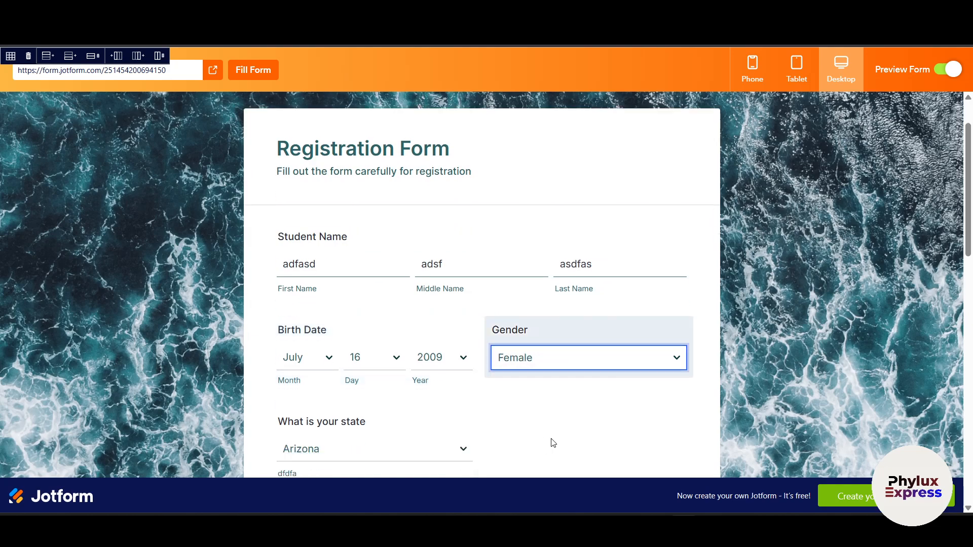
scroll(425, 302, up, 3)
click(375, 287)
click(374, 211)
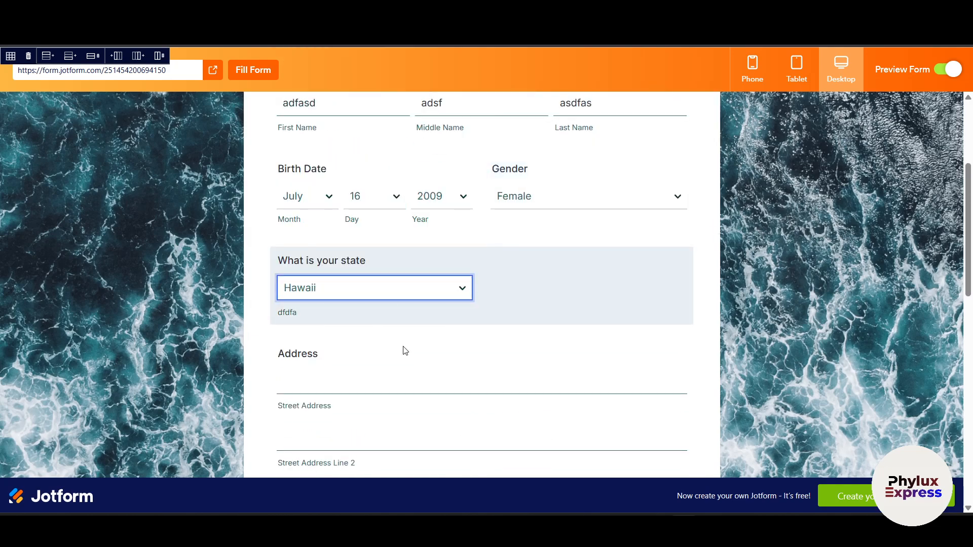
scroll(369, 213, down, 1)
click(341, 224)
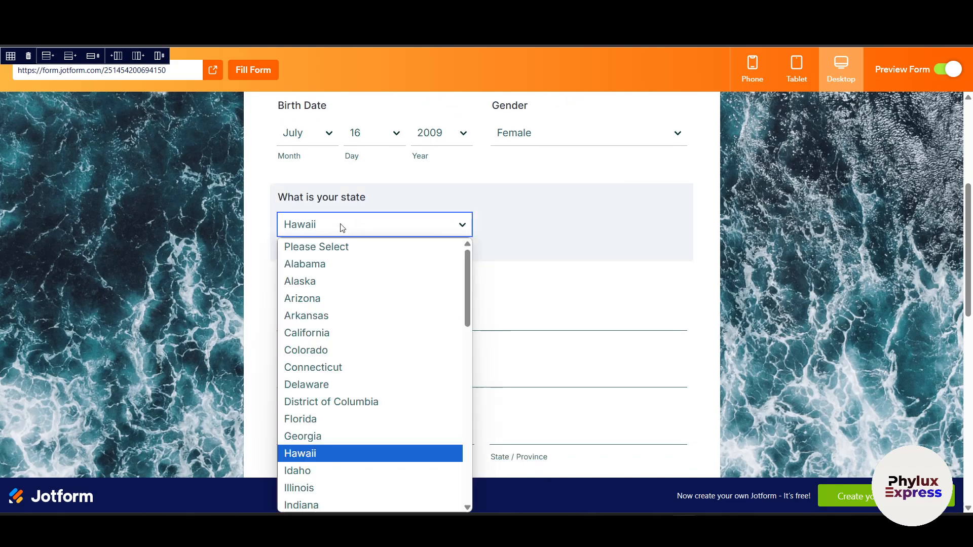
click(348, 334)
- Fill both street address lines, city and postal code with test text
scroll(348, 238, down, 2)
click(358, 191)
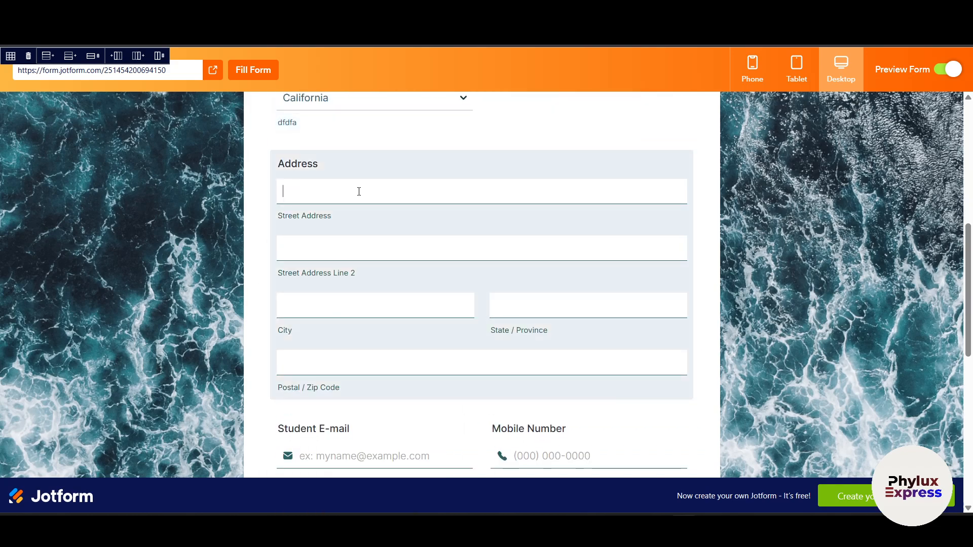
text(asdfasdf)
click(371, 243)
text(aafsdf)
click(365, 309)
text(sadfasdf)
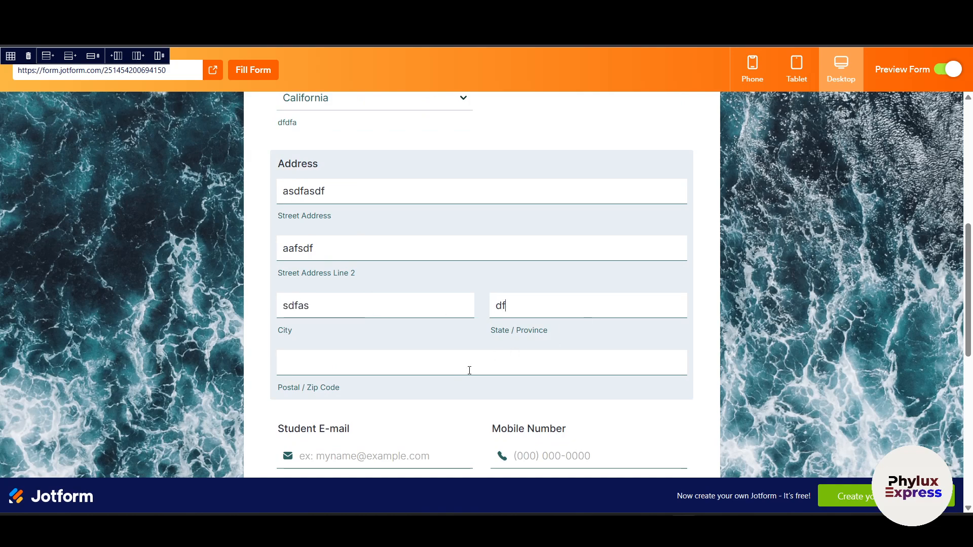
click(469, 363)
text(dsadfasdf)
- Enter the invalid test text 'asdfa' as the Student E-mail
scroll(493, 395, down, 3)
click(336, 264)
text(asdfa)
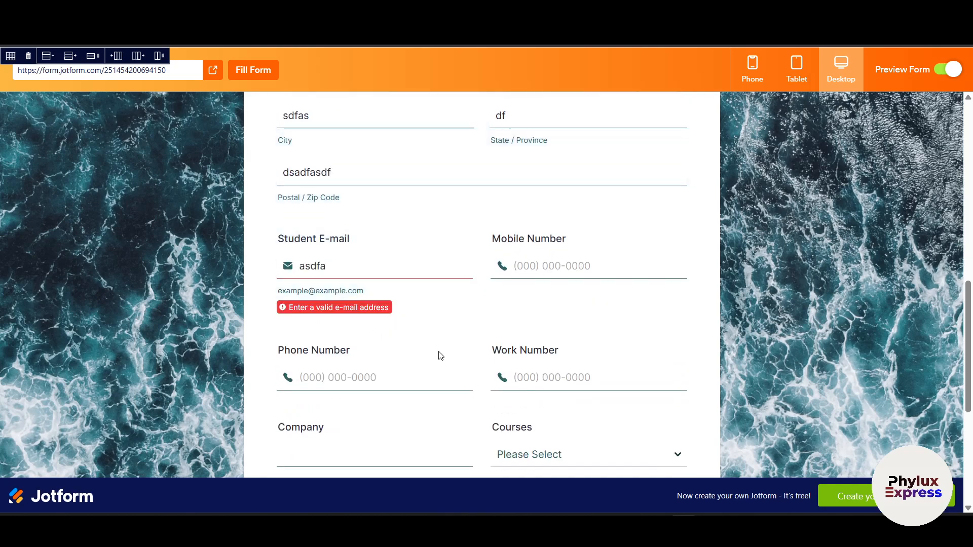
click(572, 275)
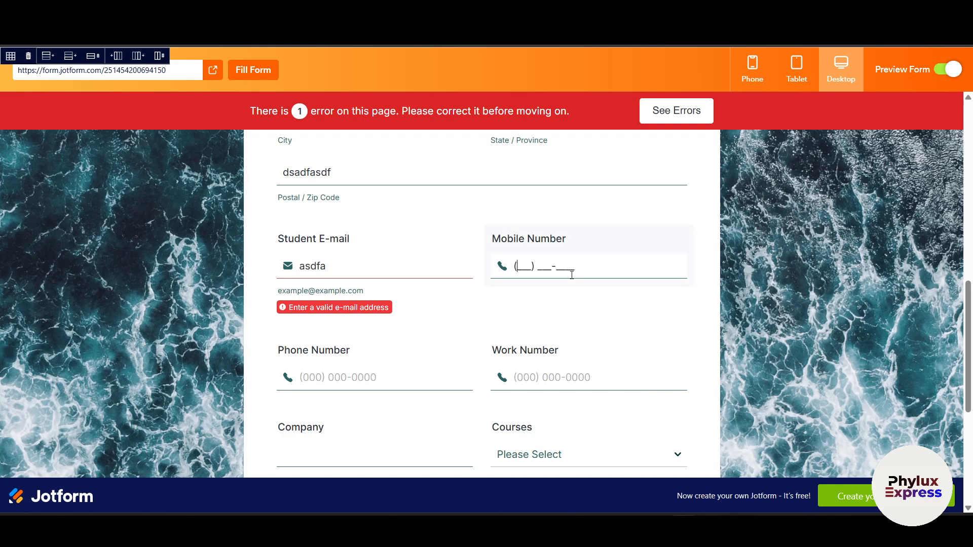
- Replace the invalid Student E-mail with a TempMail-generated address and move to the phone fields
double_click(381, 268)
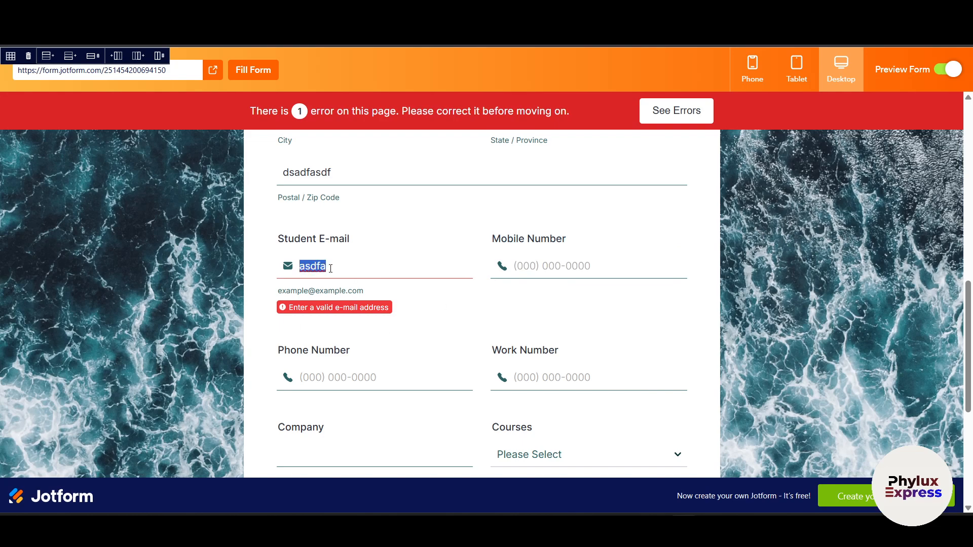
click(349, 271)
click(674, 39)
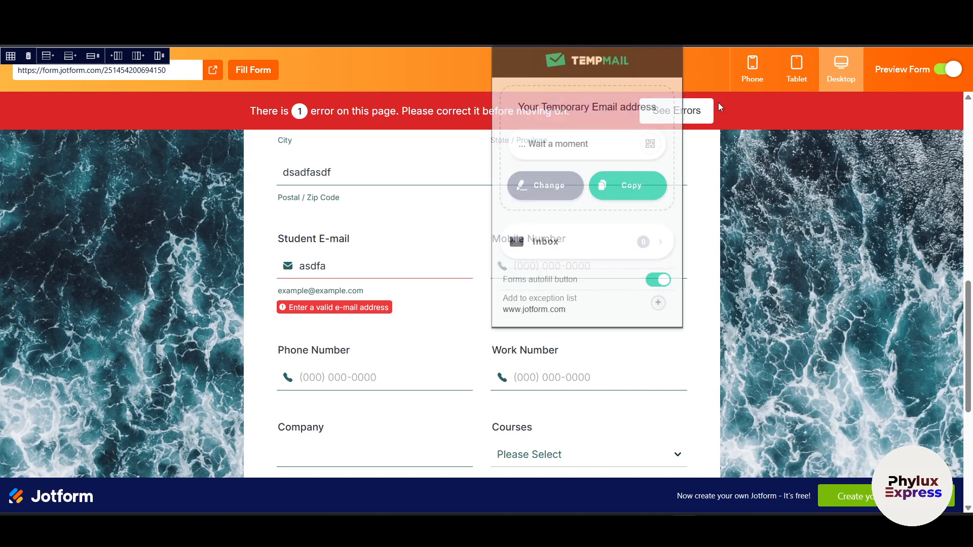
click(635, 198)
double_click(379, 278)
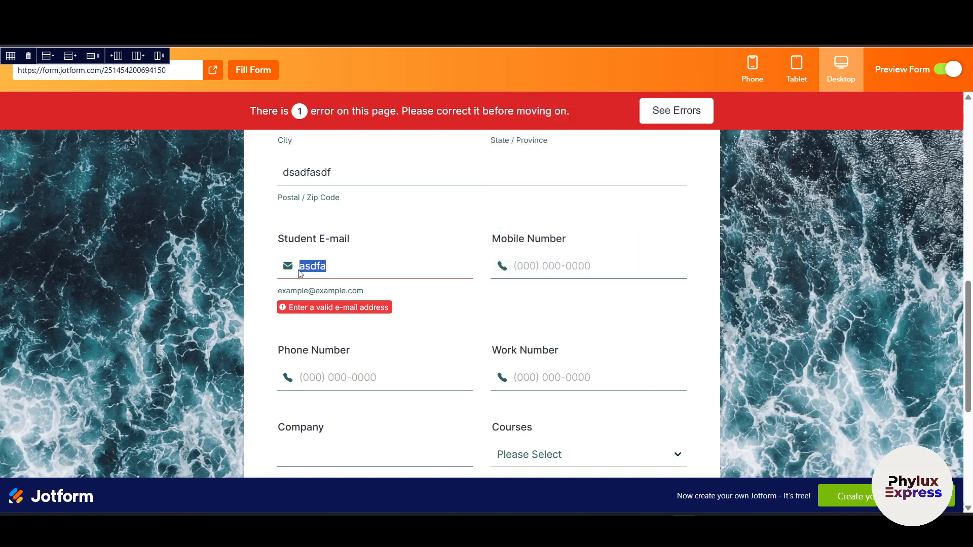
key(ctrl+v)
click(589, 274)
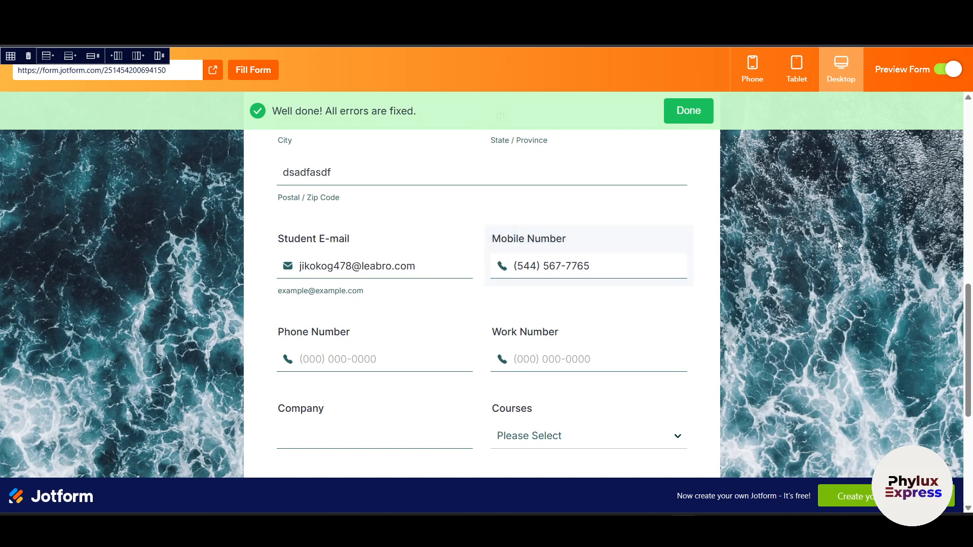
click(375, 358)
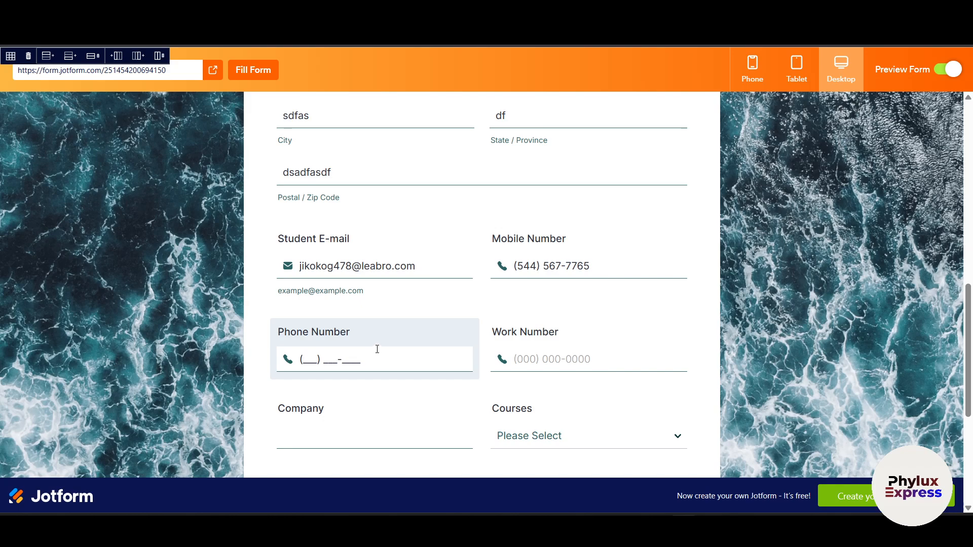
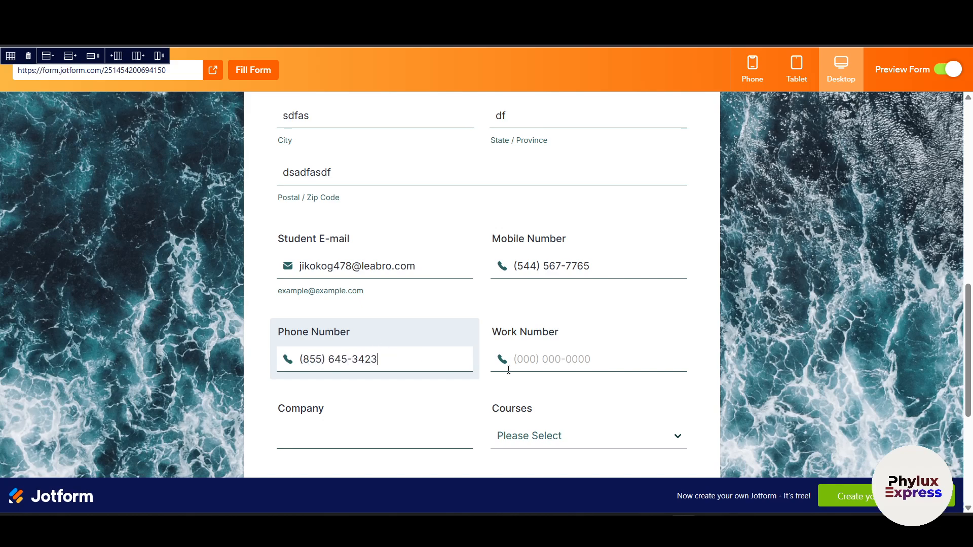
- Enter test phone and work numbers and choose Windows 8 as the course
click(508, 369)
text(35454)
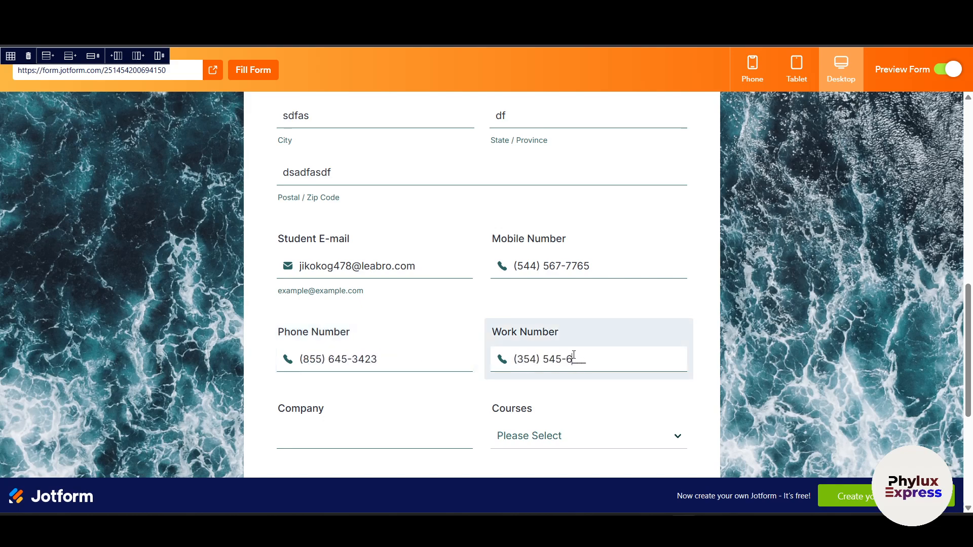
scroll(795, 363, down, 2)
click(574, 311)
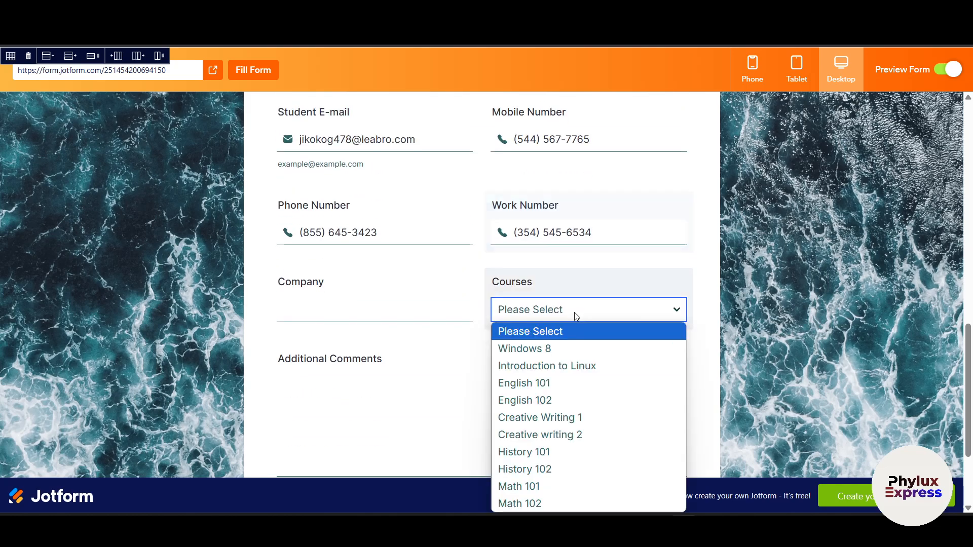
click(584, 354)
- Fill the Company and Additional Comments fields with test text
click(379, 308)
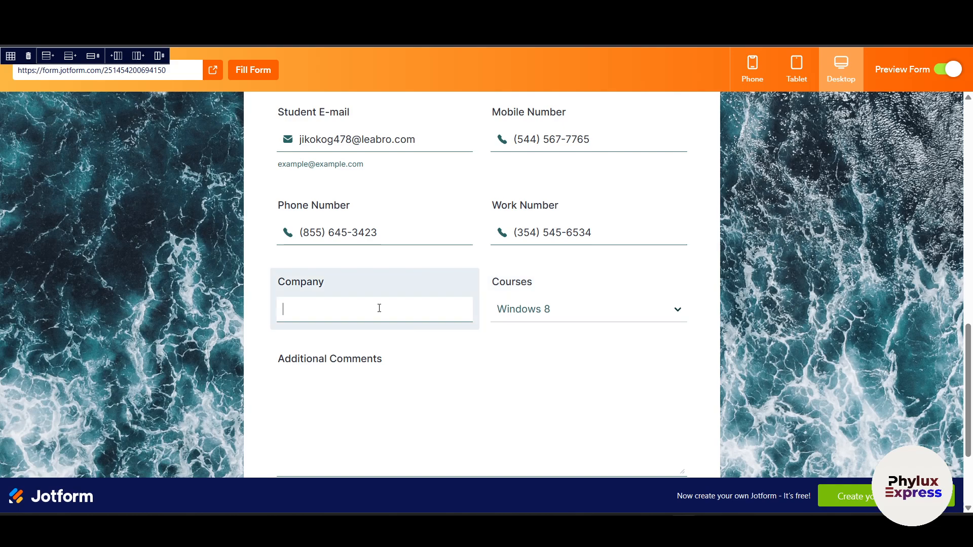
text(fasdfasd)
scroll(554, 329, down, 2)
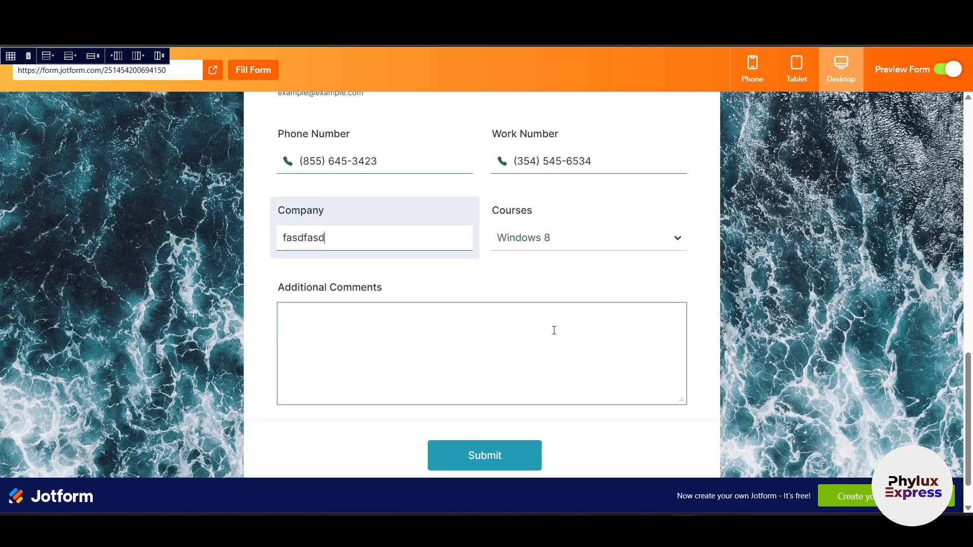
click(404, 280)
text(adsfadf)
- Submit the registration form, dismiss the save-address prompt, and confirm the submission
click(505, 384)
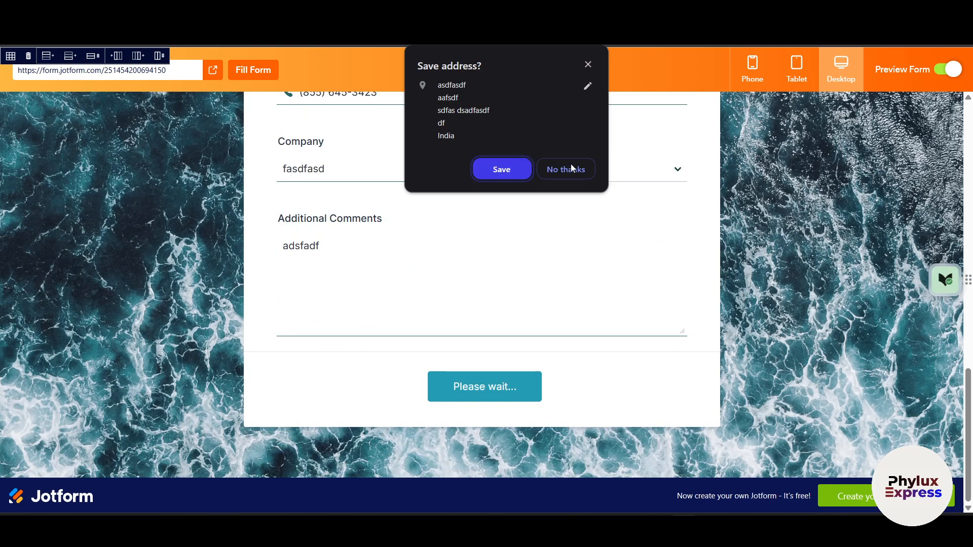
click(571, 169)
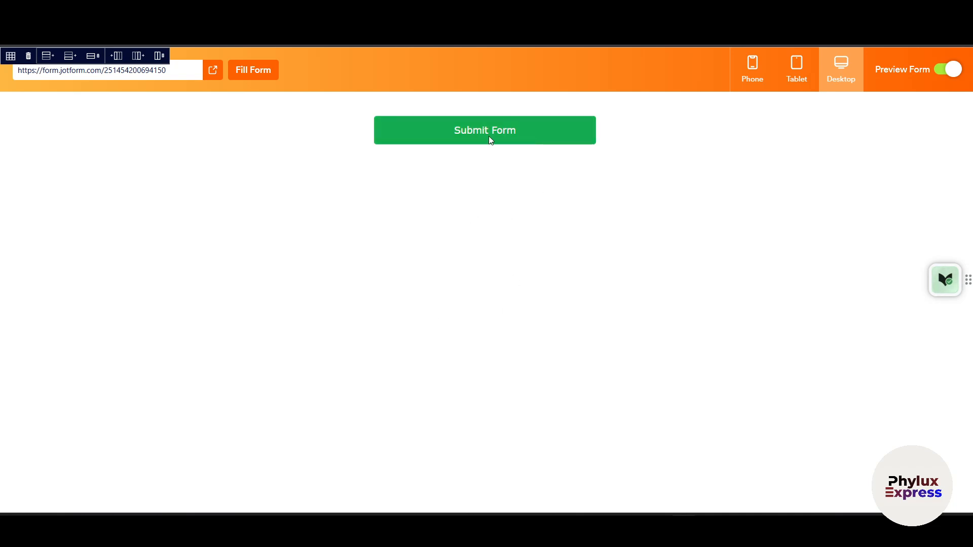
click(491, 140)
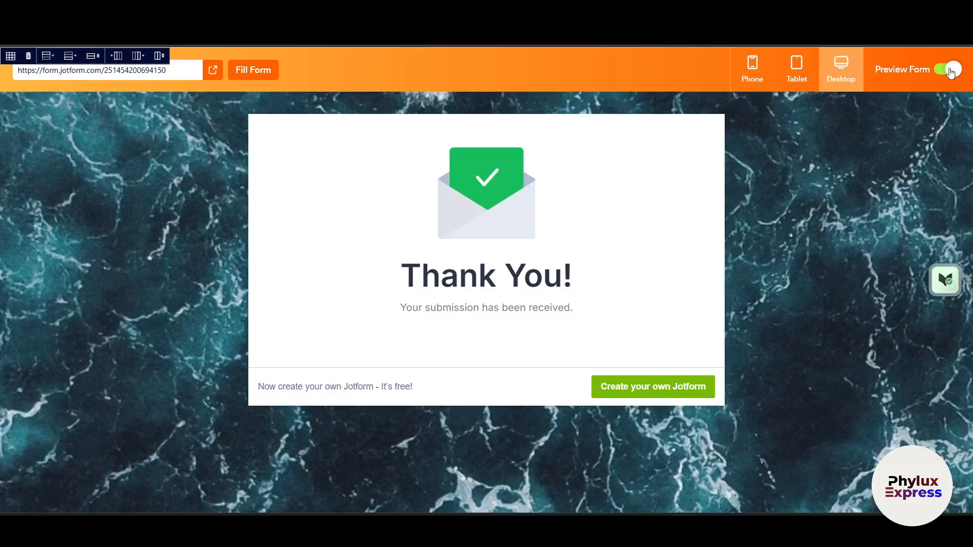
click(950, 72)
- Copy the Add Collaborators link, then open the form through View Form
scroll(451, 292, down, 5)
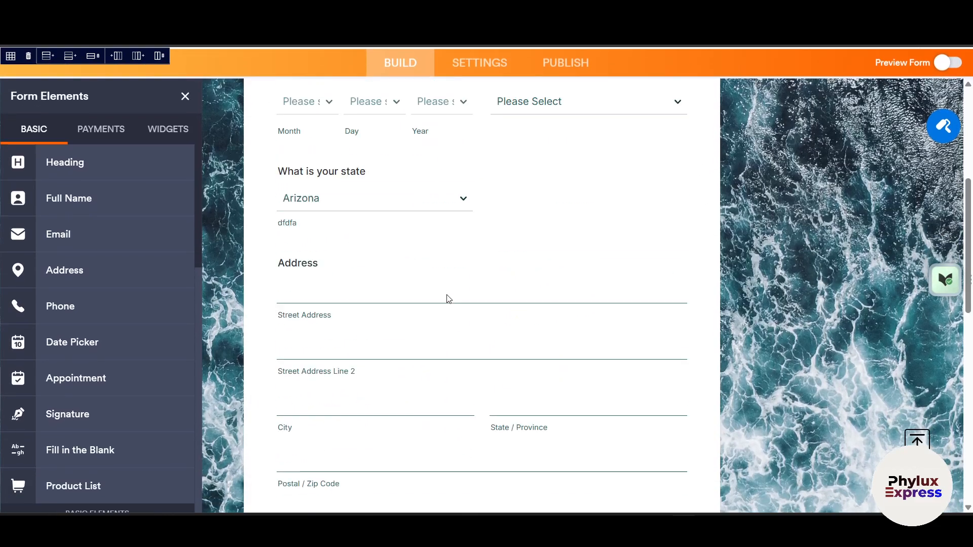
scroll(448, 299, down, 3)
scroll(430, 272, up, 10)
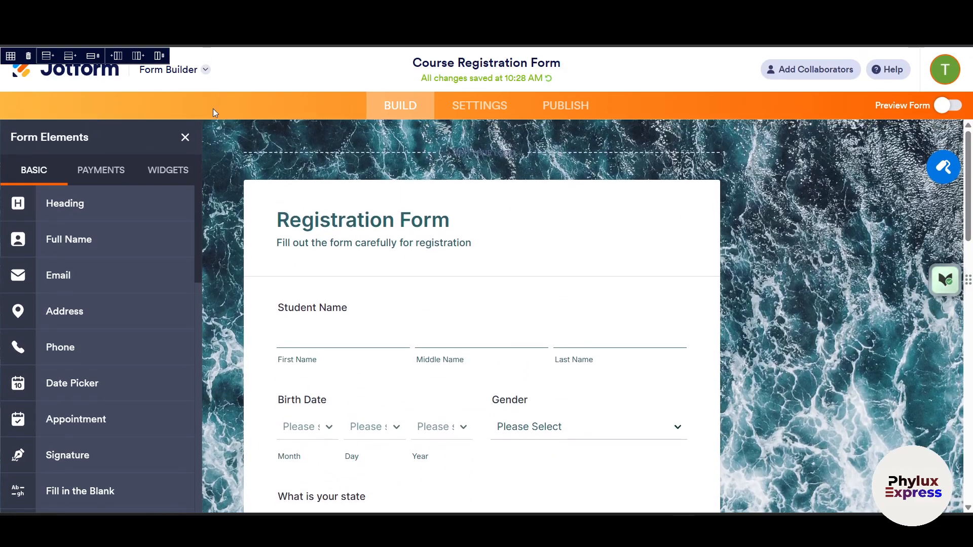
click(206, 70)
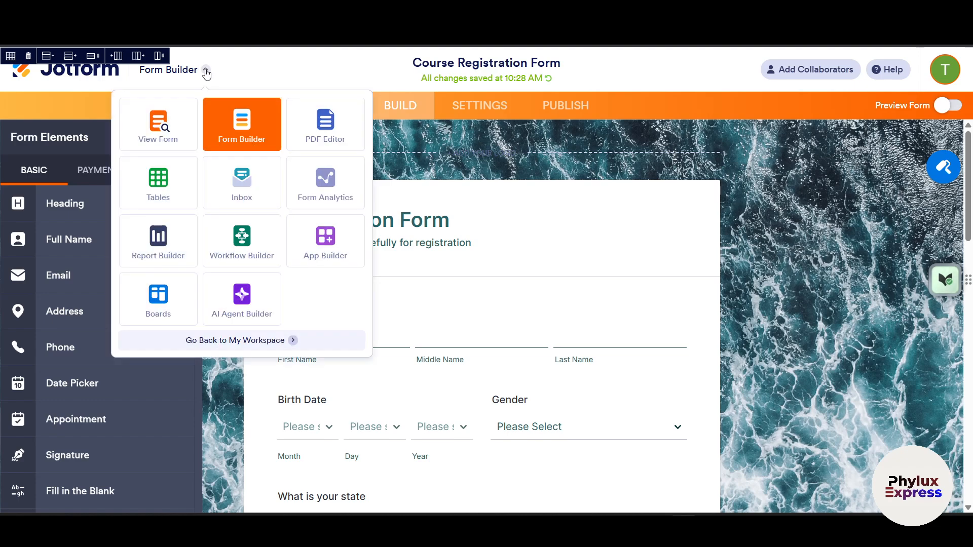
click(206, 71)
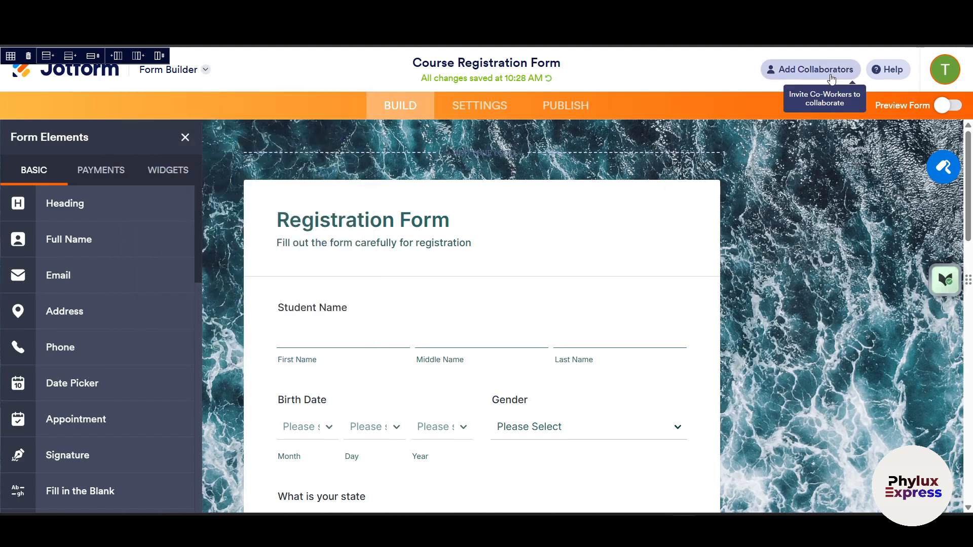
click(829, 75)
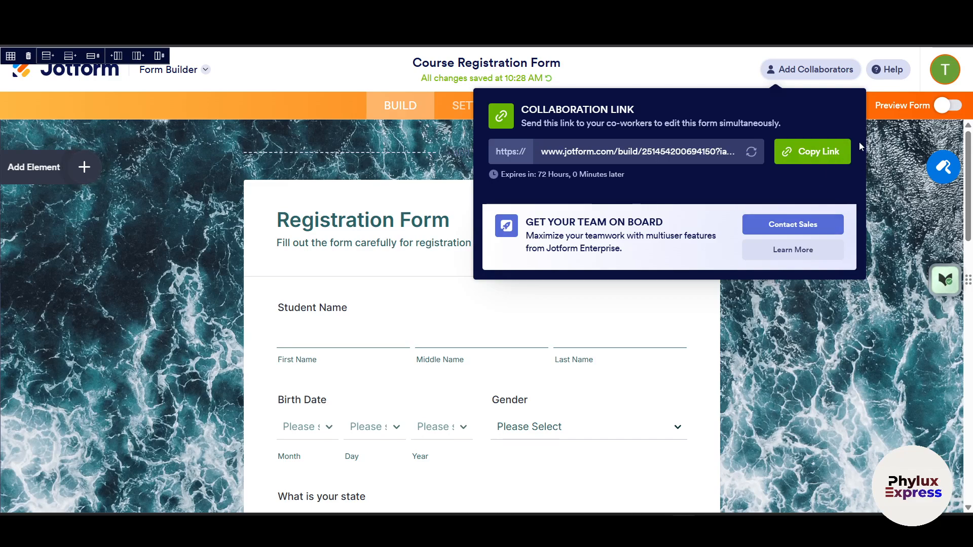
click(811, 153)
click(125, 223)
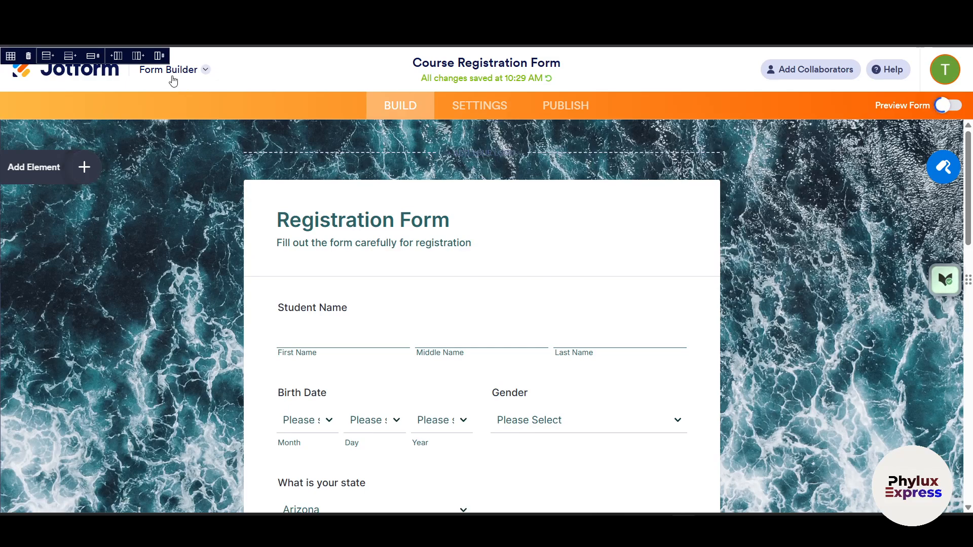
click(172, 76)
click(178, 115)
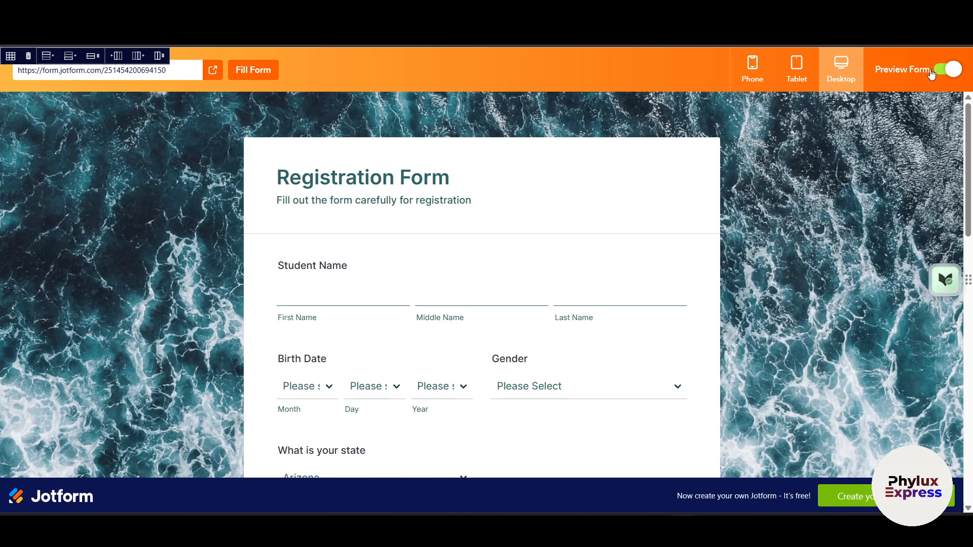
- Turn off Preview Form and return to My Workspace via the Jotform logo
click(930, 71)
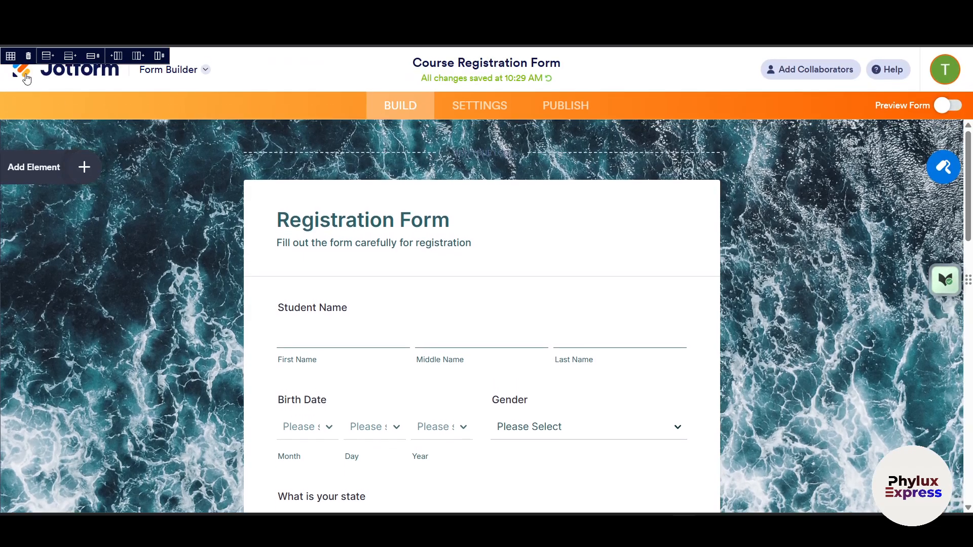
click(25, 77)
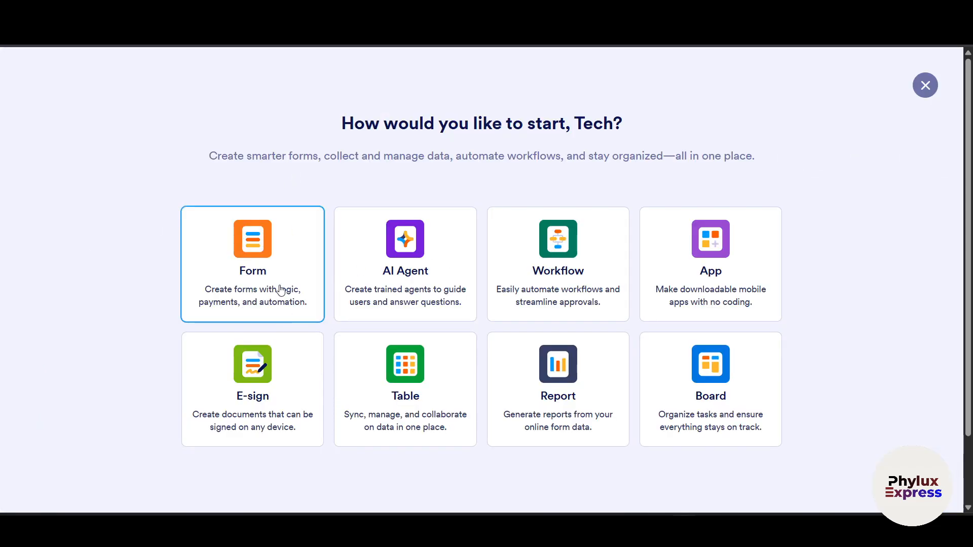
click(299, 318)
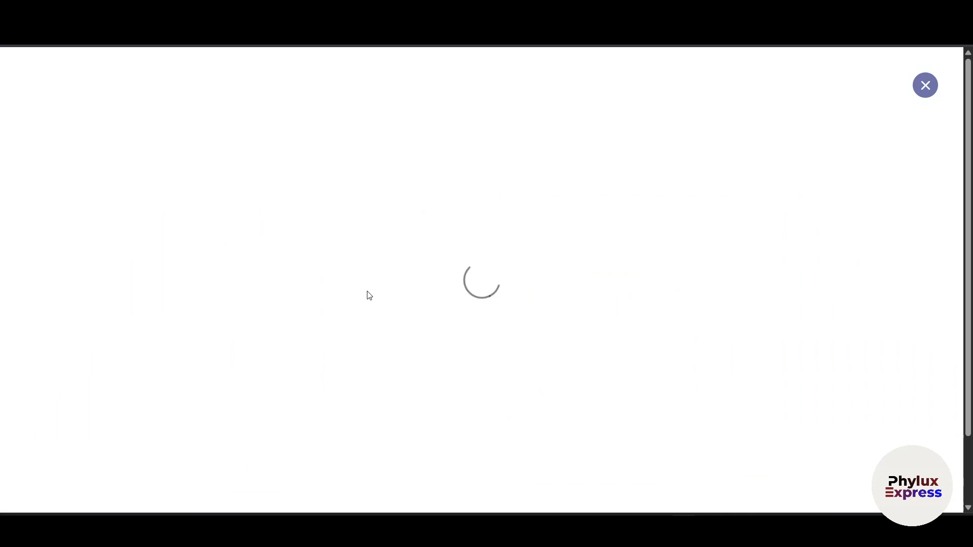
scroll(619, 391, down, 1)
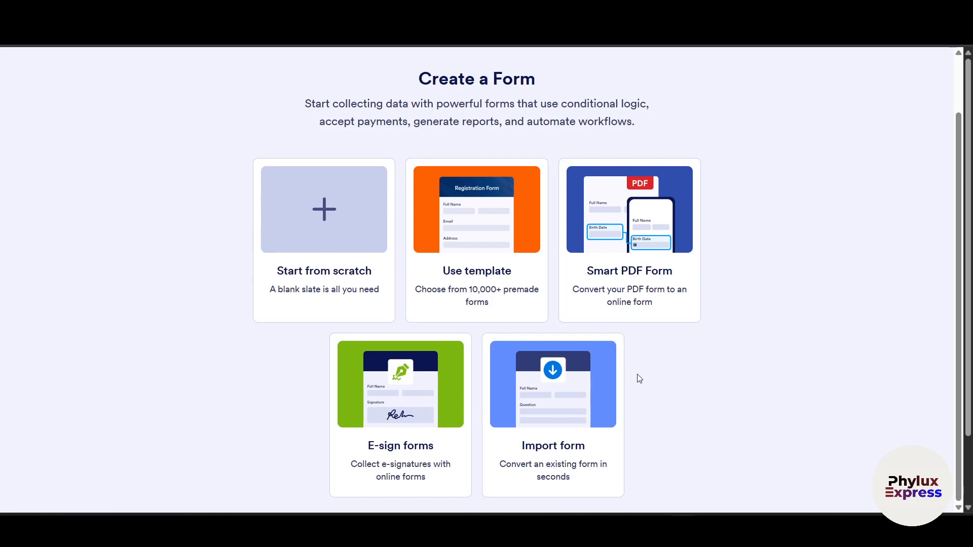
scroll(648, 366, up, 1)
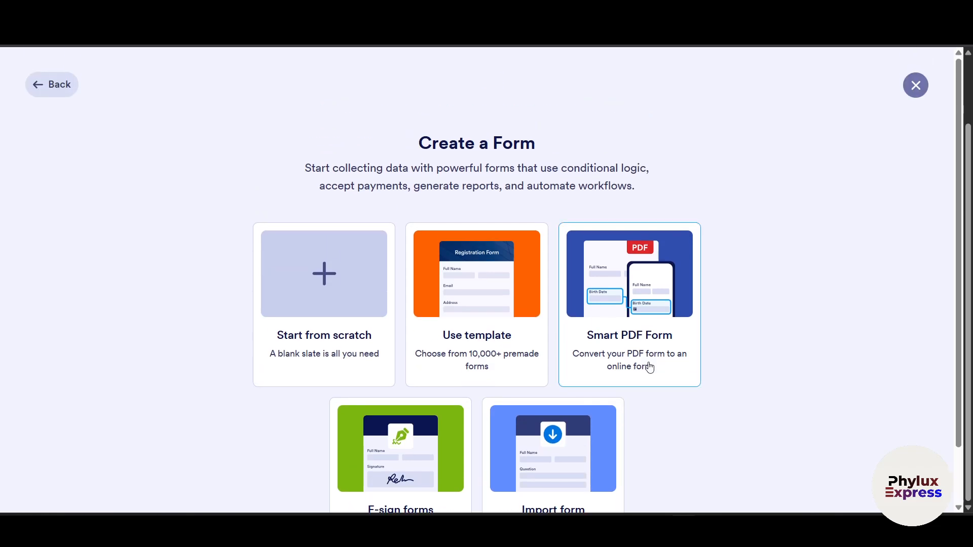
click(44, 86)
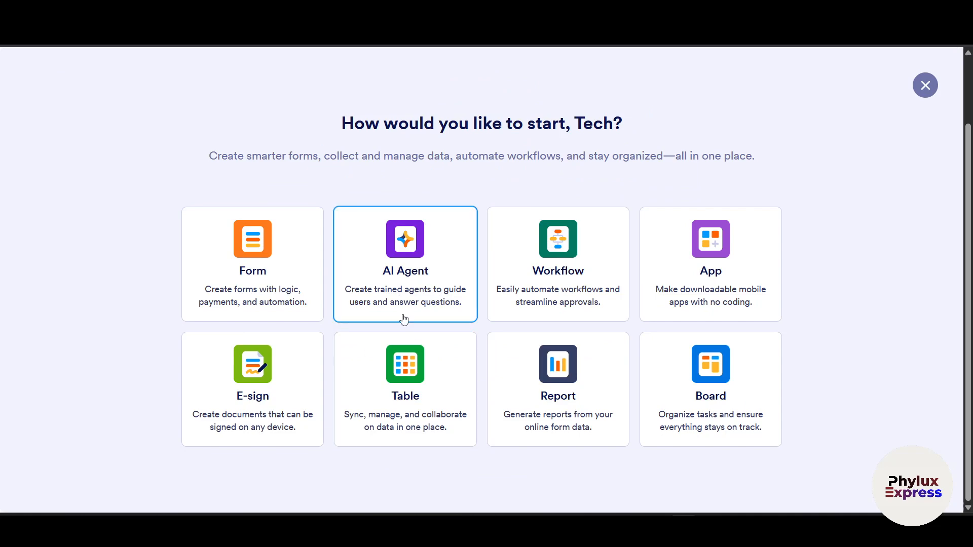
click(430, 266)
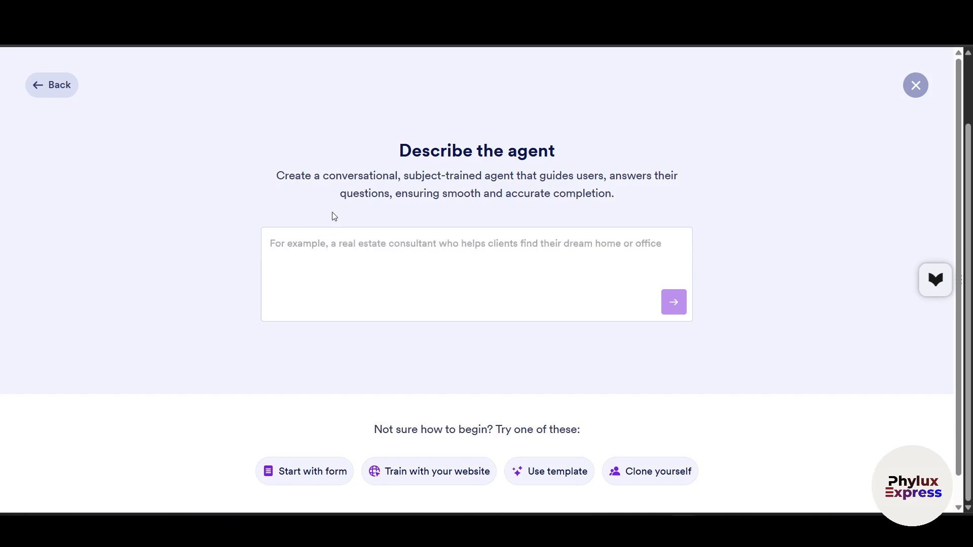
drag(342, 175, 392, 208)
click(343, 274)
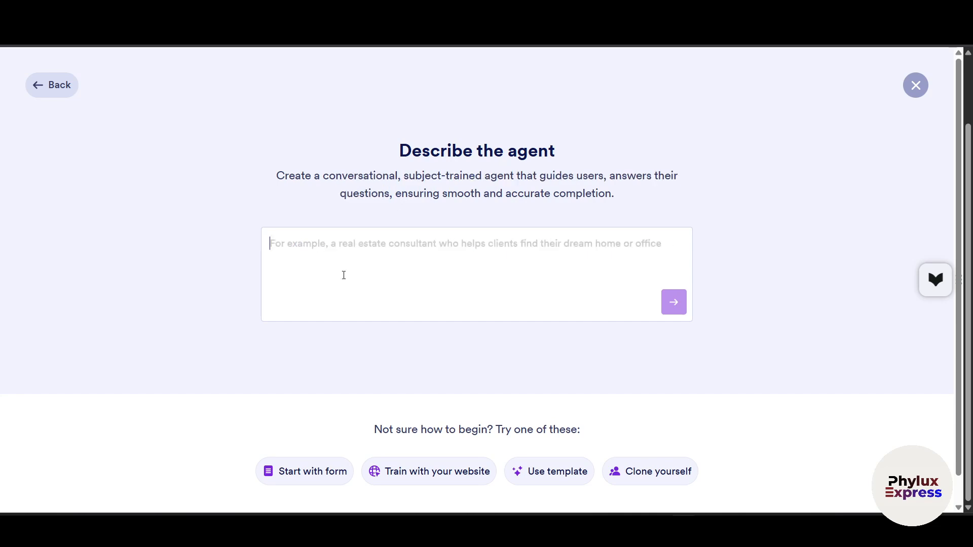
click(44, 86)
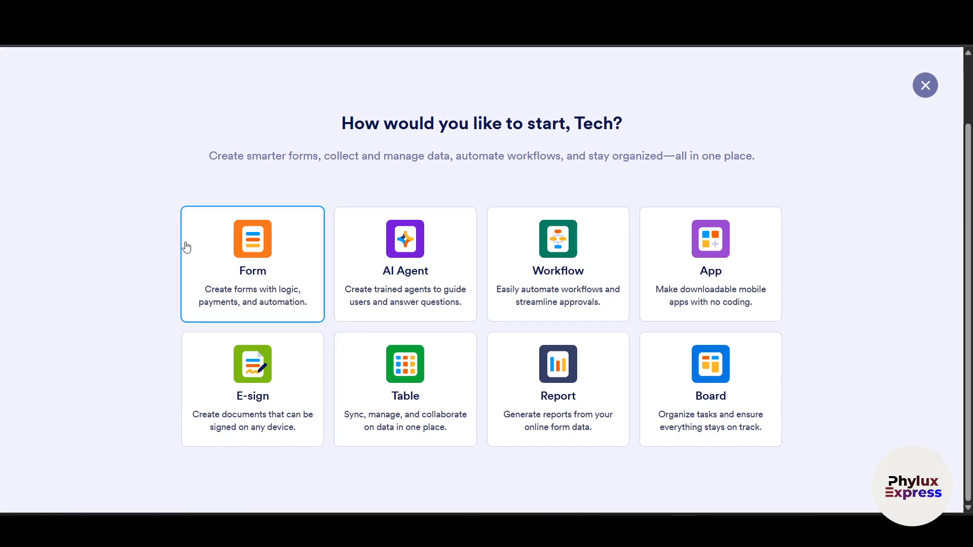
- Create a blank form from scratch in the Classic layout and begin Organization Settings
click(244, 290)
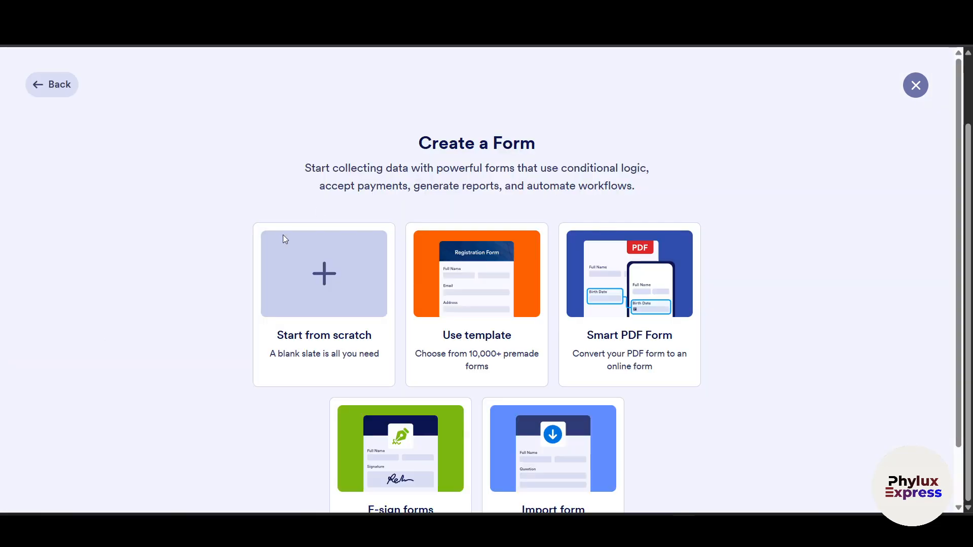
scroll(430, 349, down, 2)
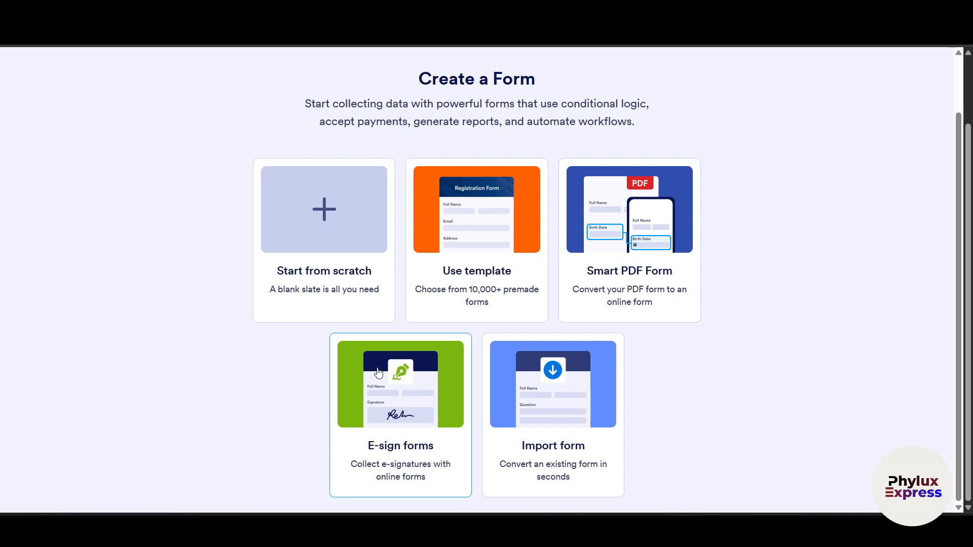
click(329, 238)
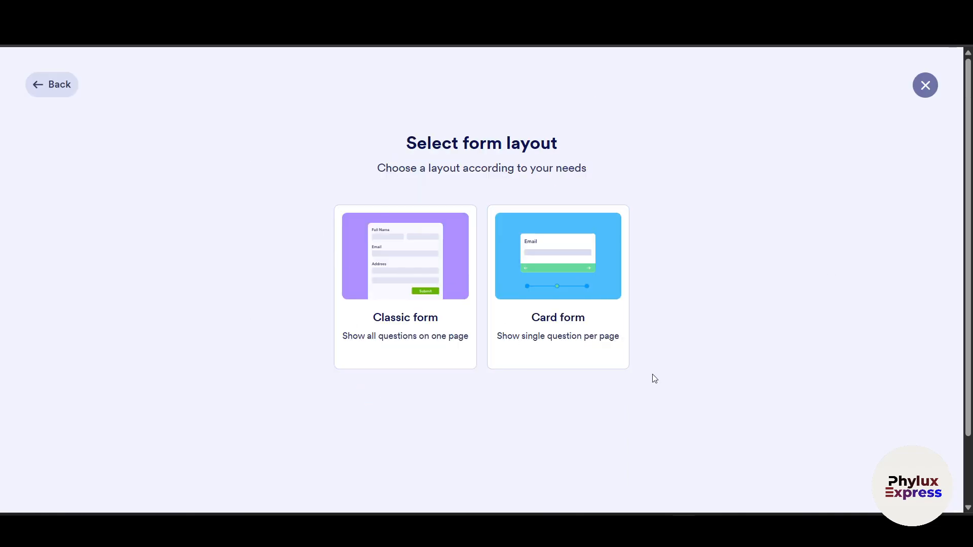
click(414, 319)
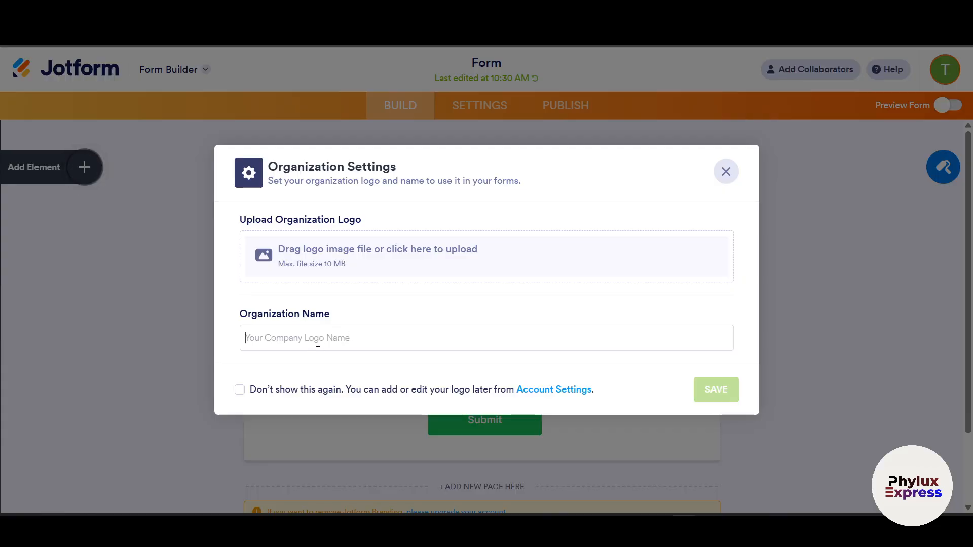
click(342, 269)
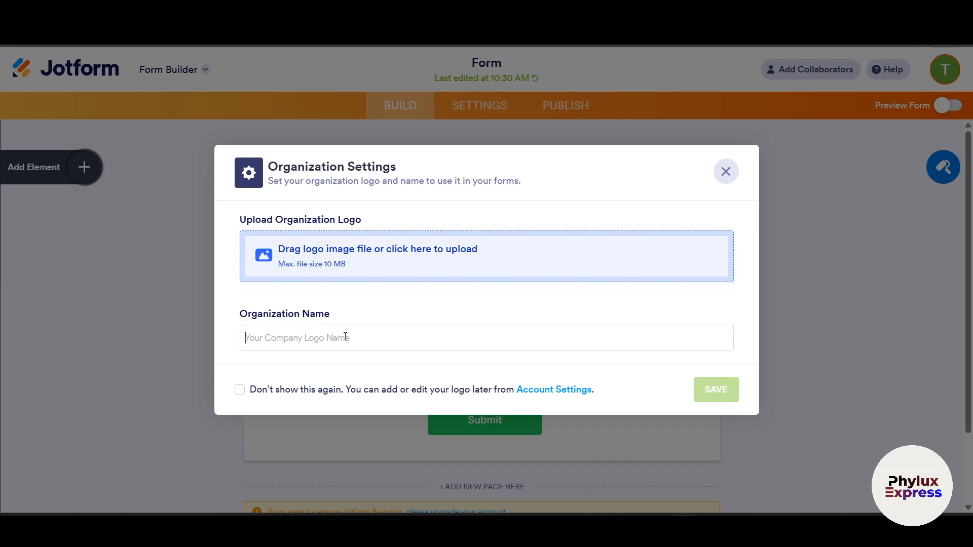
- Save the organization name and drag a Full Name field onto the form
text(m)
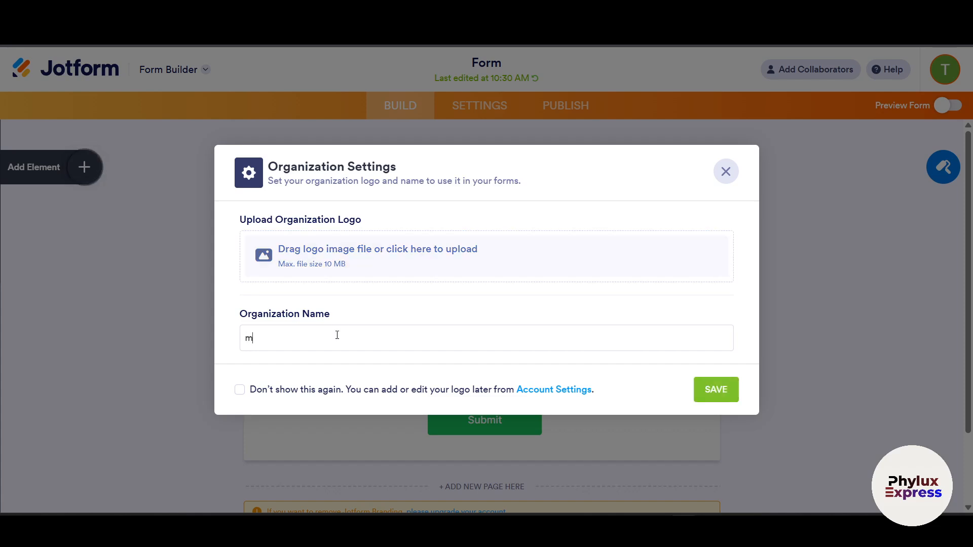
text(alek)
click(716, 389)
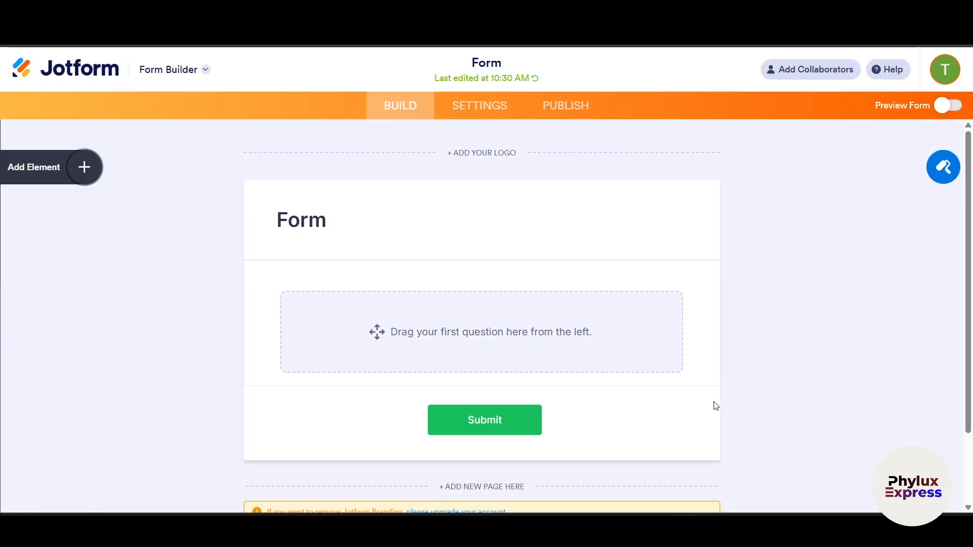
click(85, 169)
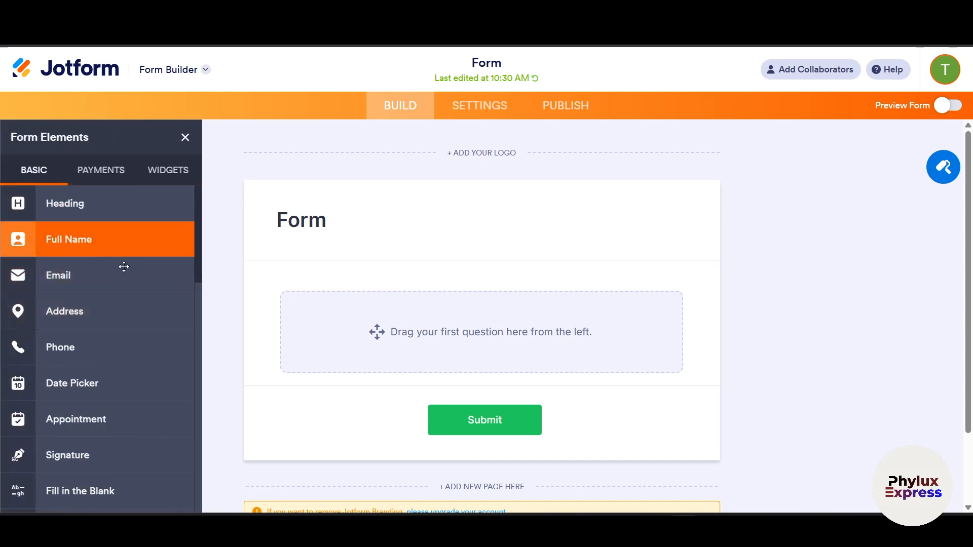
drag(51, 250, 445, 316)
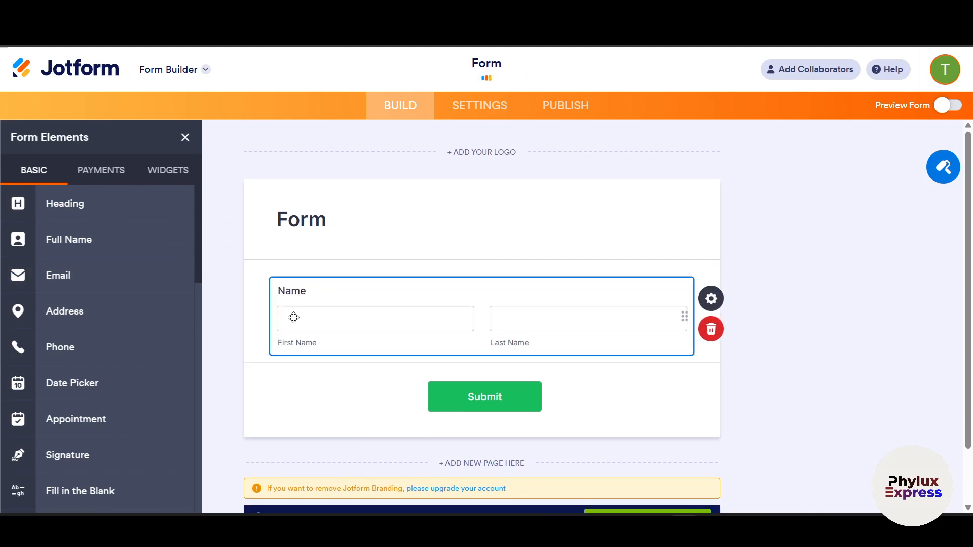
- Add a File Upload field and move the Submit block below it
scroll(557, 319, down, 2)
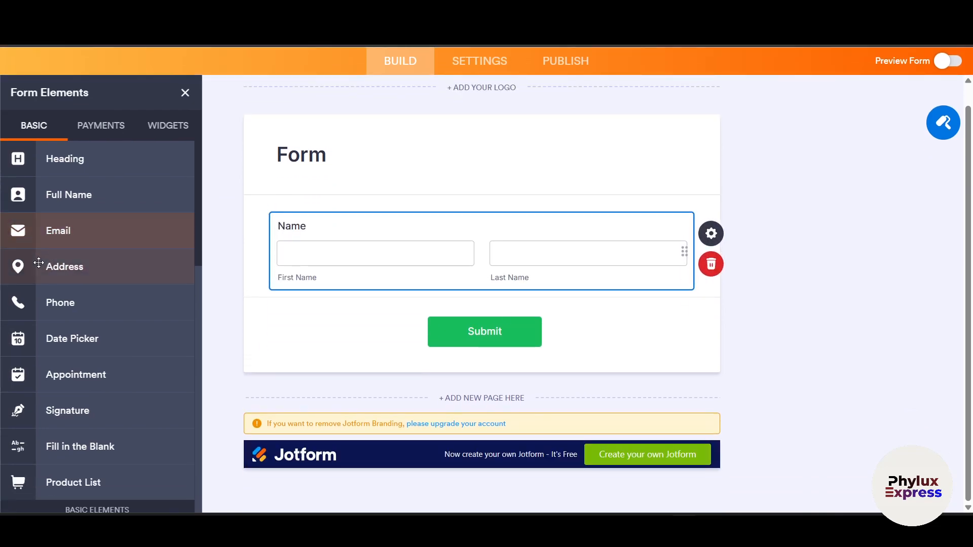
scroll(76, 314, down, 5)
scroll(104, 383, down, 1)
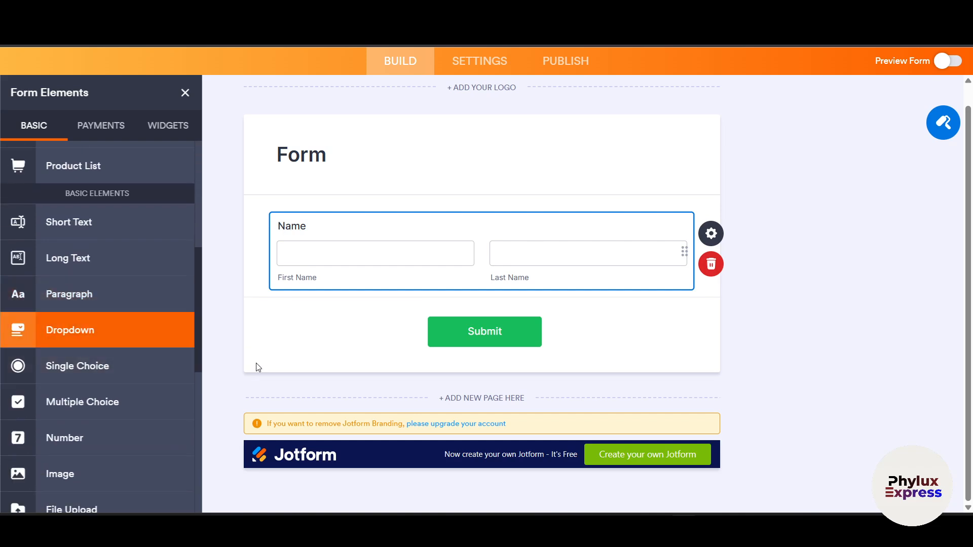
scroll(81, 325, down, 2)
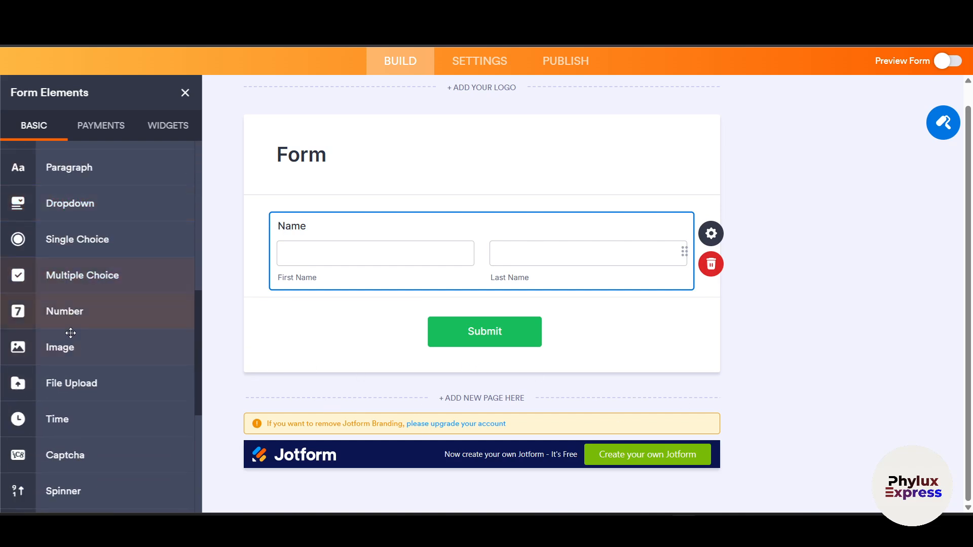
scroll(98, 340, down, 1)
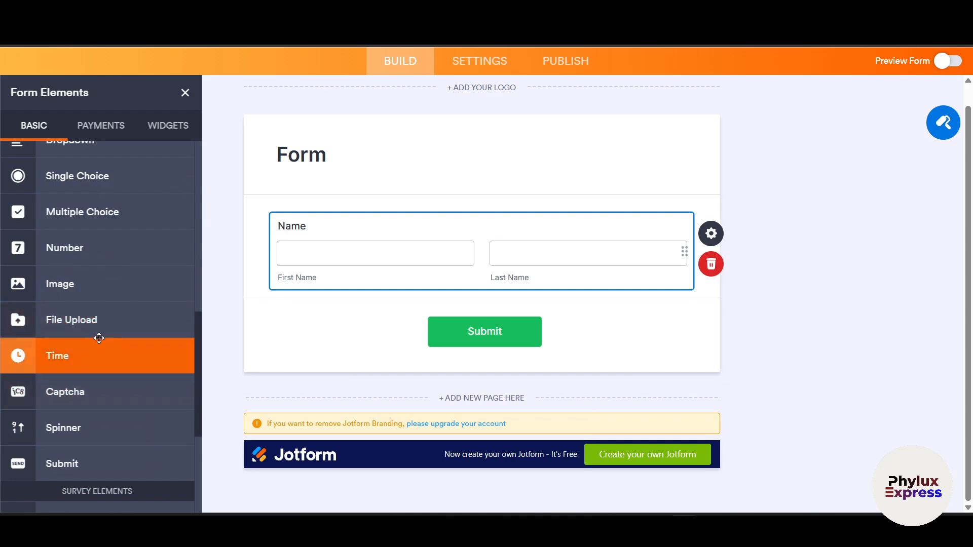
drag(115, 327, 444, 320)
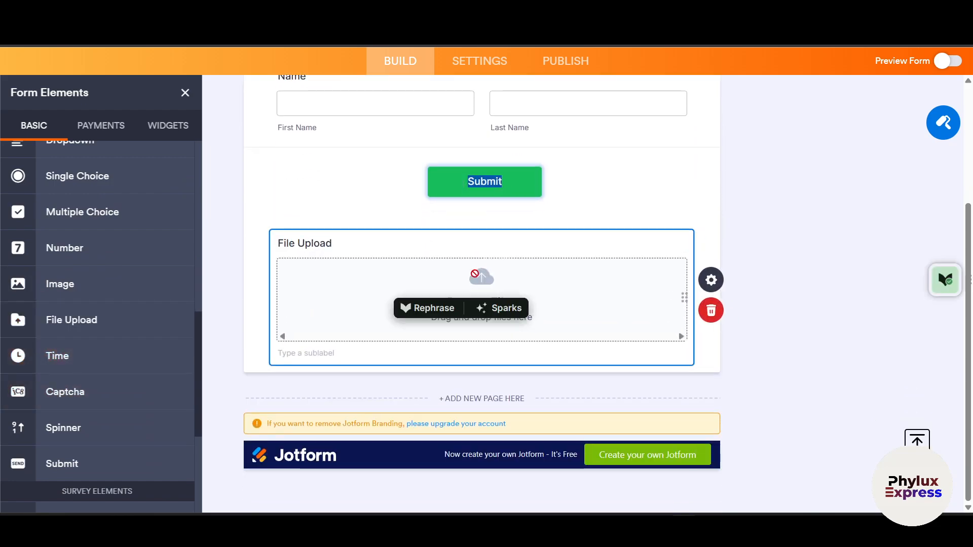
click(441, 230)
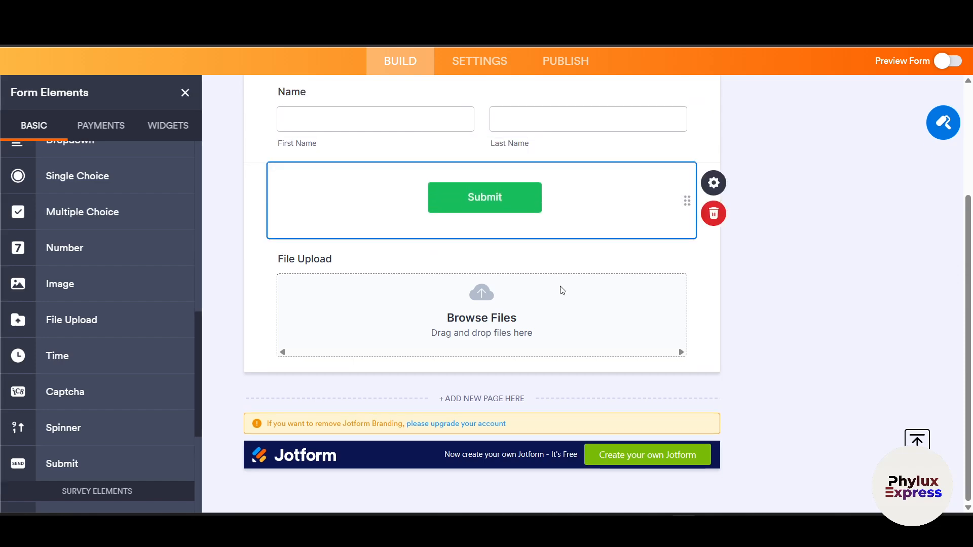
scroll(555, 341, down, 1)
drag(559, 265, 573, 361)
scroll(406, 278, up, 4)
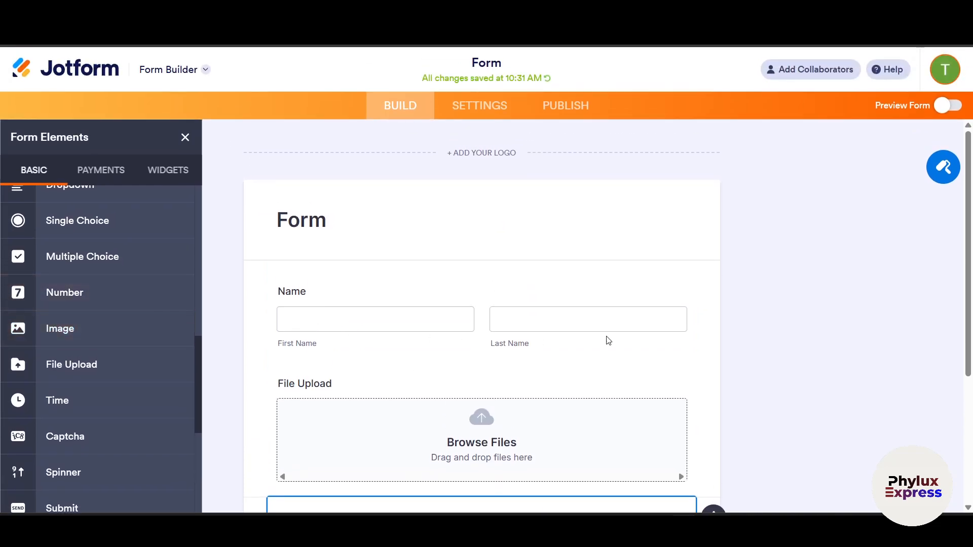
scroll(586, 327, down, 4)
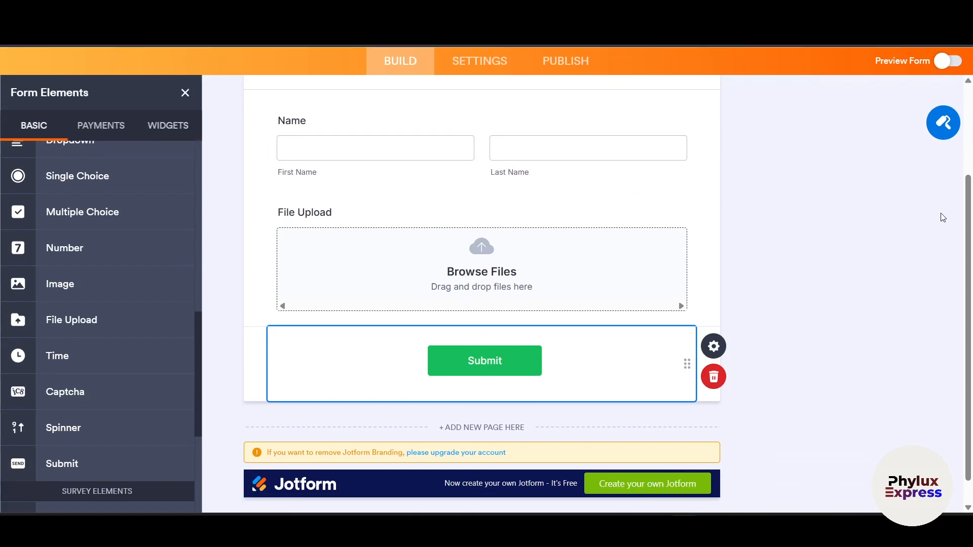
scroll(701, 256, up, 4)
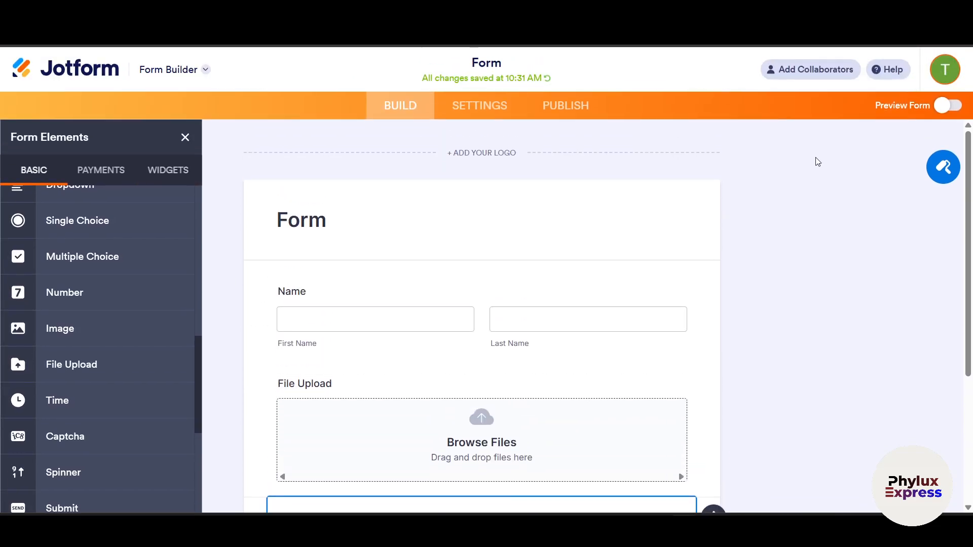
click(469, 116)
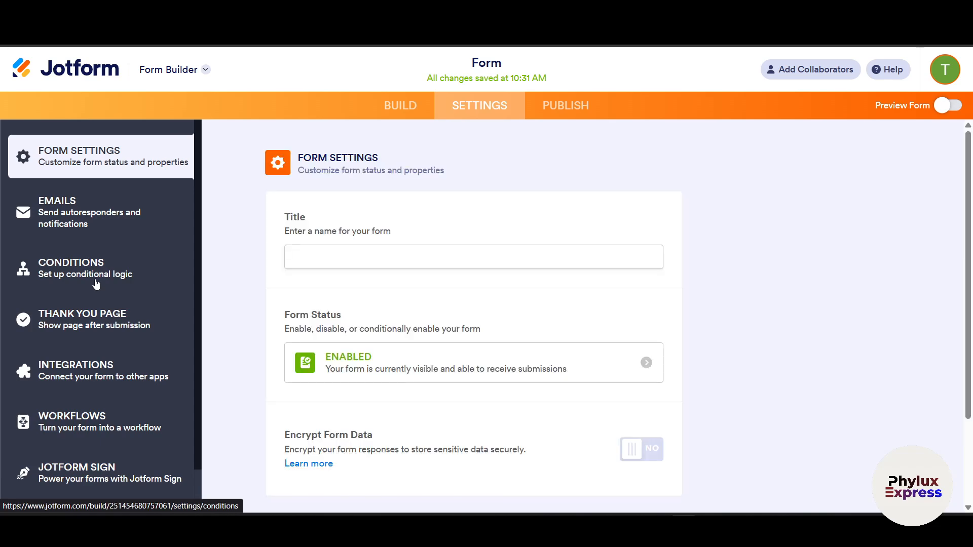
click(96, 280)
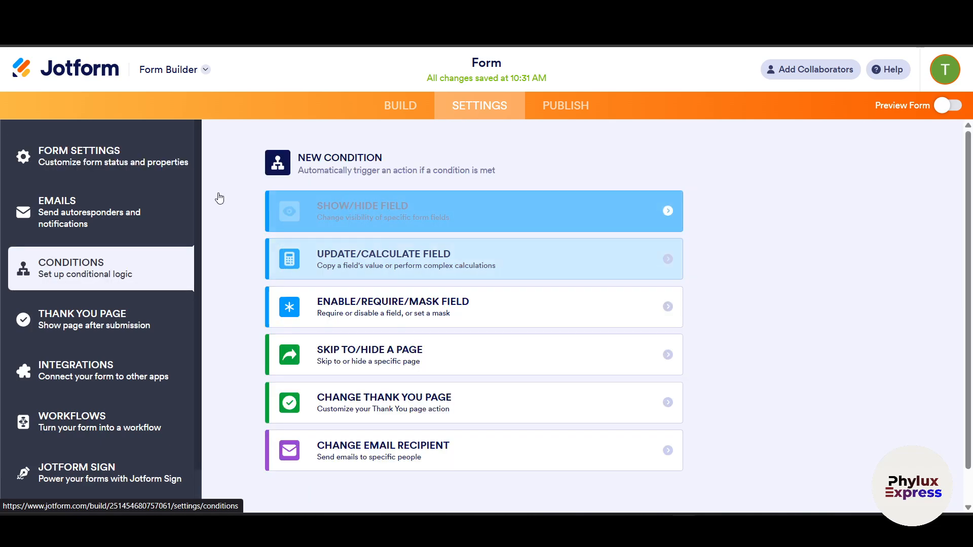
click(423, 107)
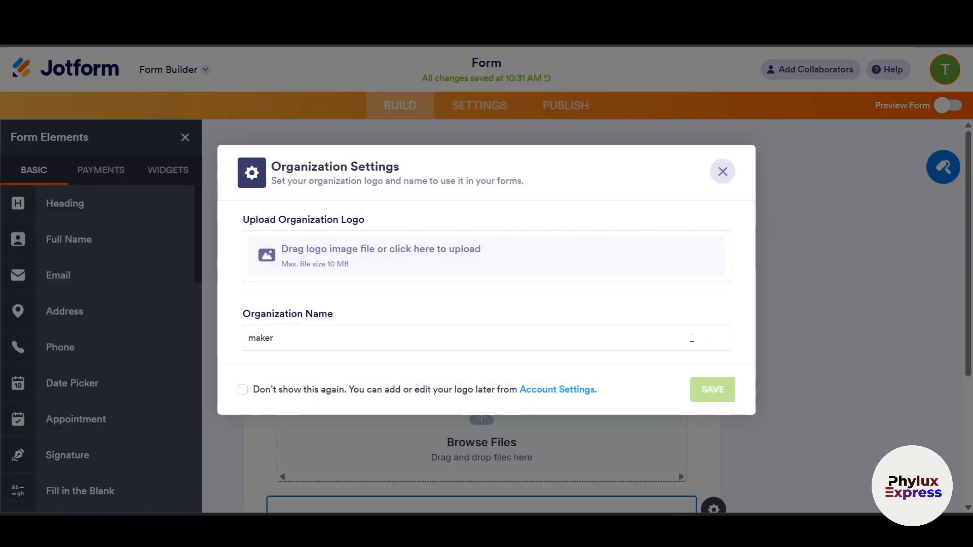
click(723, 171)
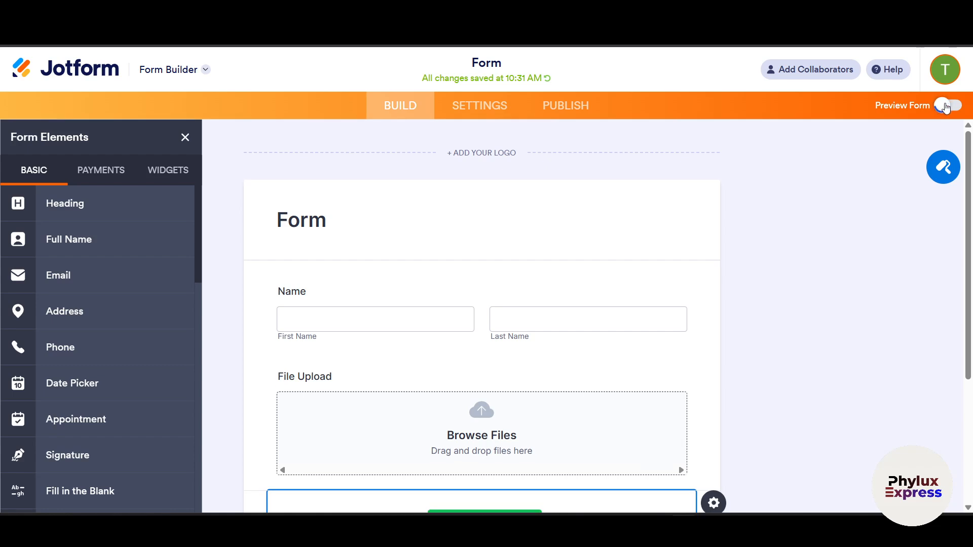
- Turn on Preview Form and enter test first and last names
click(946, 108)
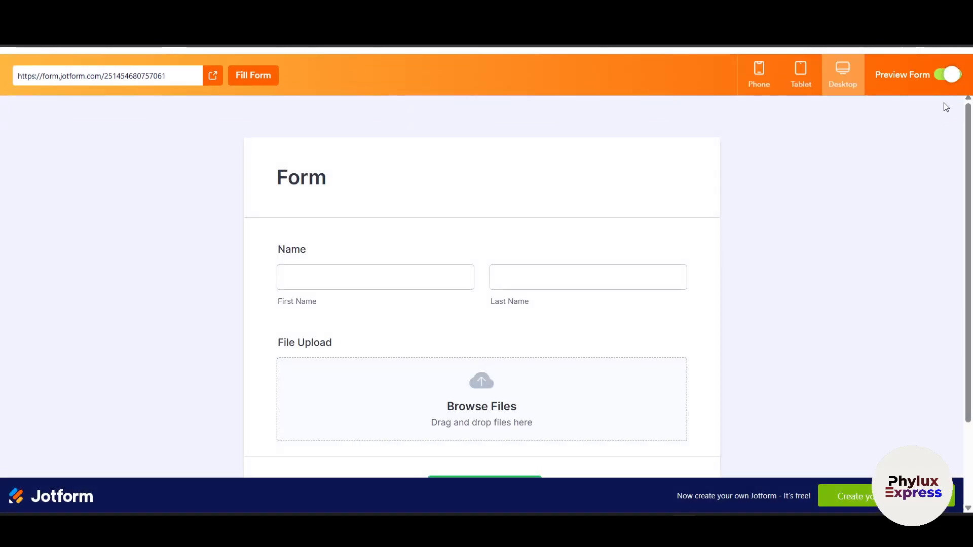
click(413, 269)
text(saad)
click(562, 280)
text(dfad)
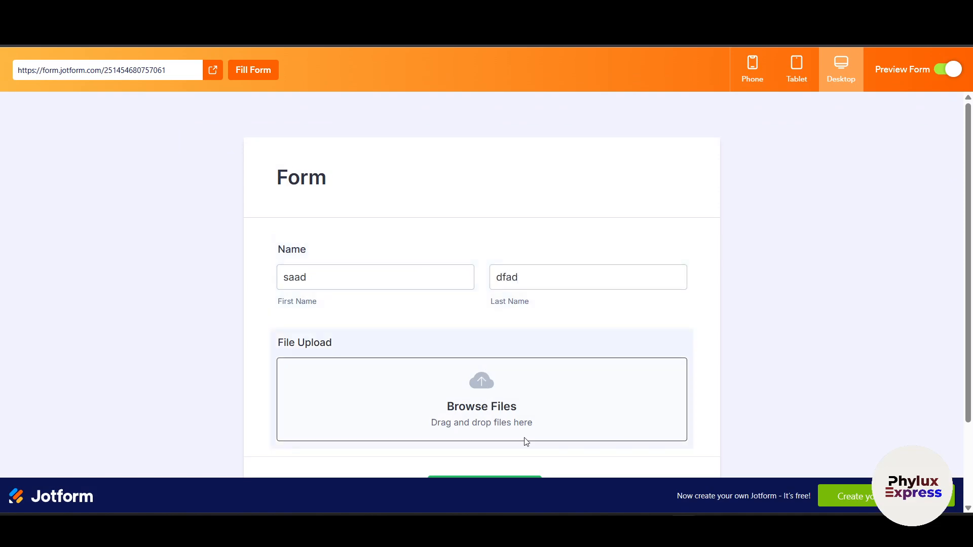
- Attach a jpg image to the File Upload field and submit the form
click(525, 440)
click(388, 243)
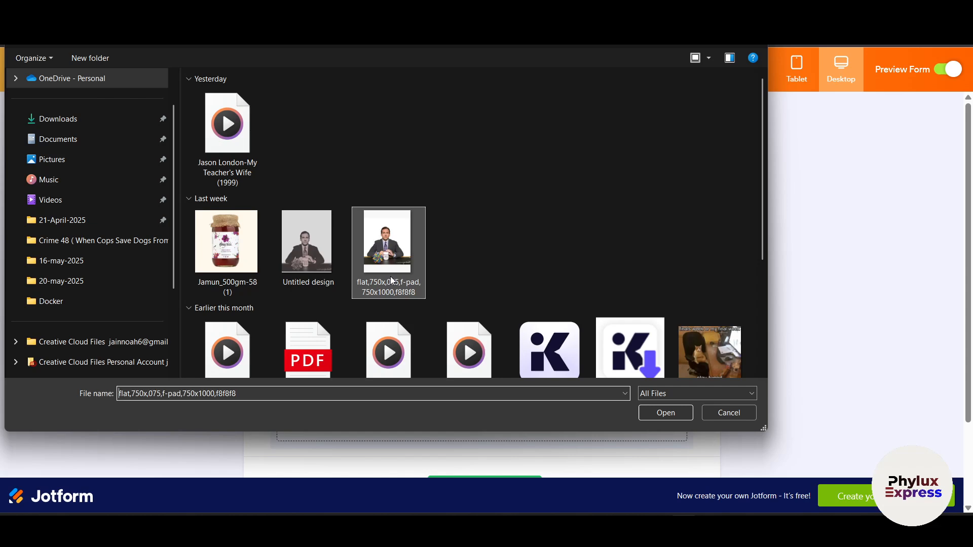
click(669, 413)
scroll(564, 405, down, 3)
click(495, 398)
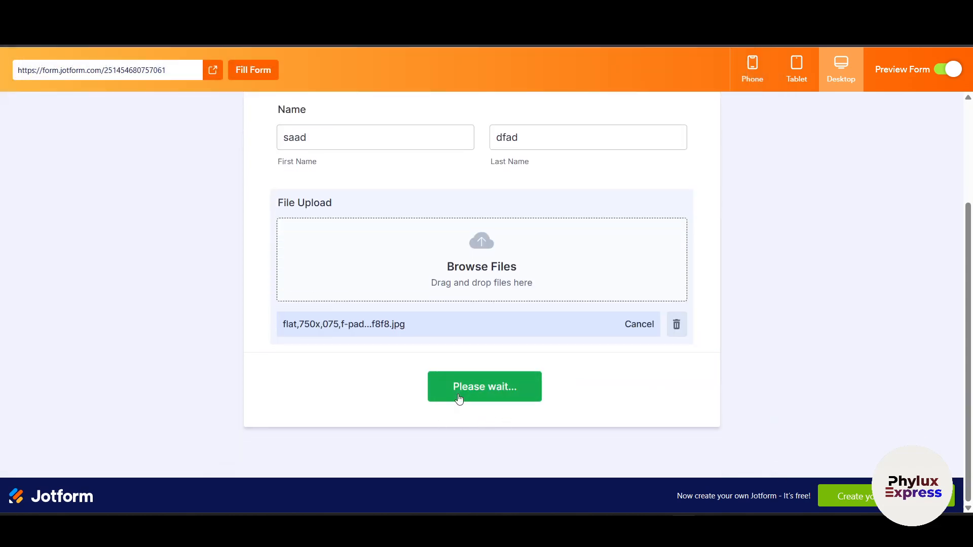
click(498, 391)
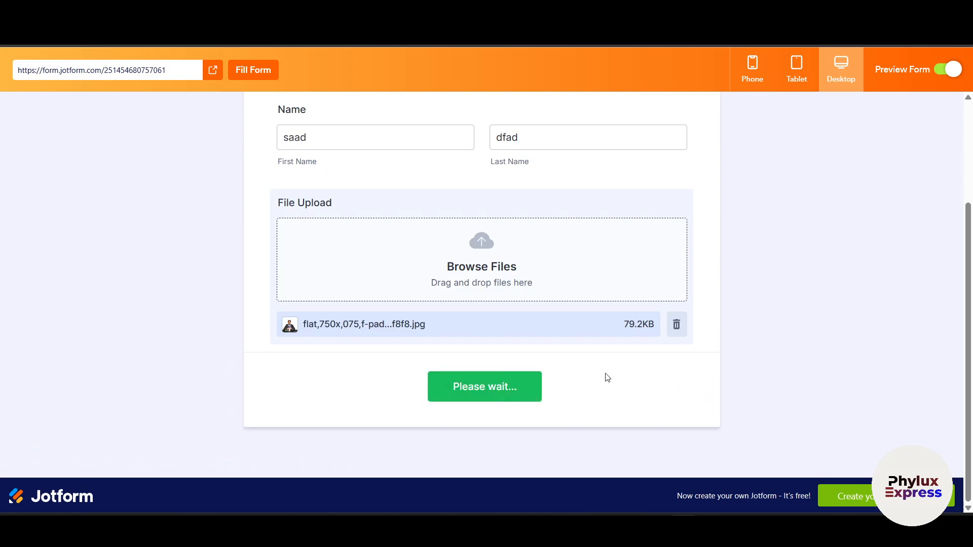
scroll(633, 375, up, 3)
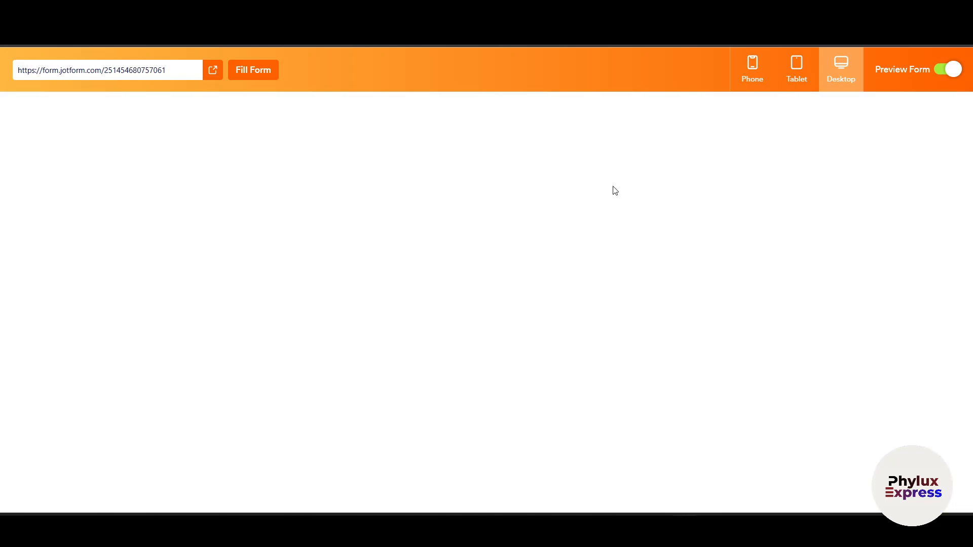